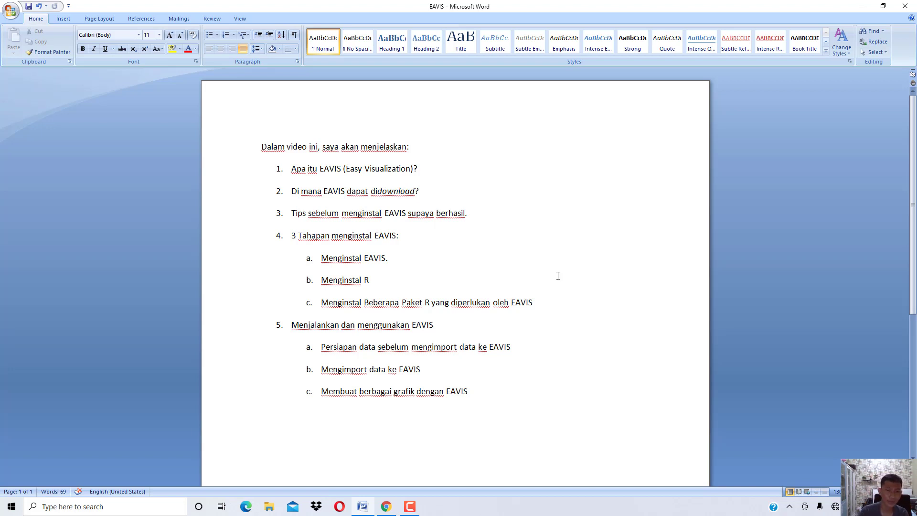
Switch to Chrome and find the EAVIS (Easy Visualization) download entry in the Part of STATCAL list on statcal.com.
left_click(388, 505)
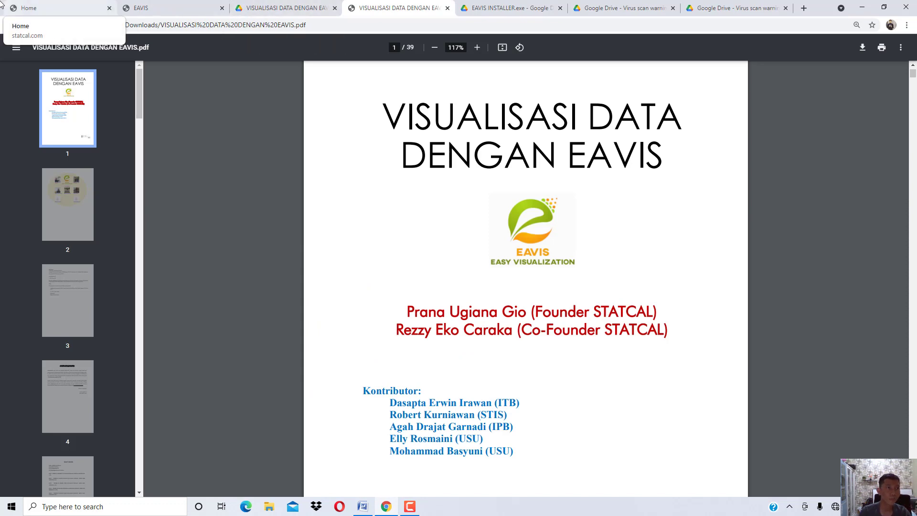
left_click(84, 4)
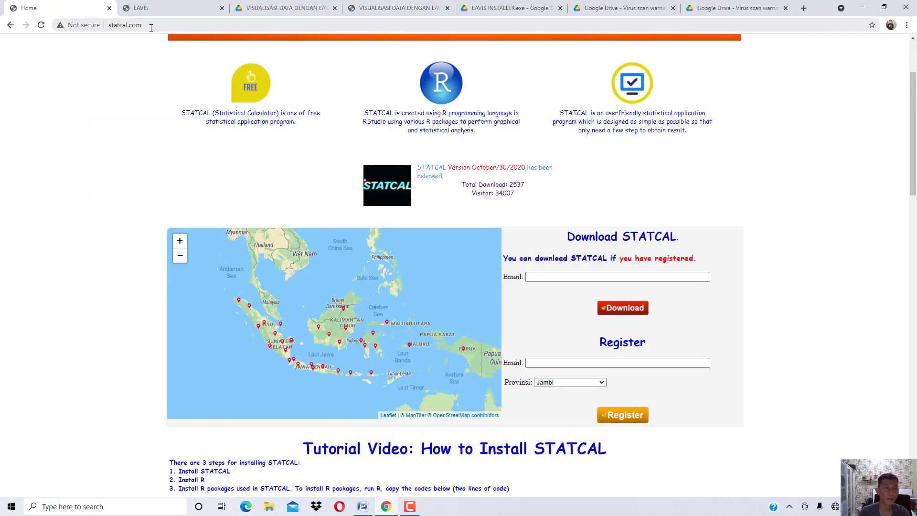
left_click(110, 24)
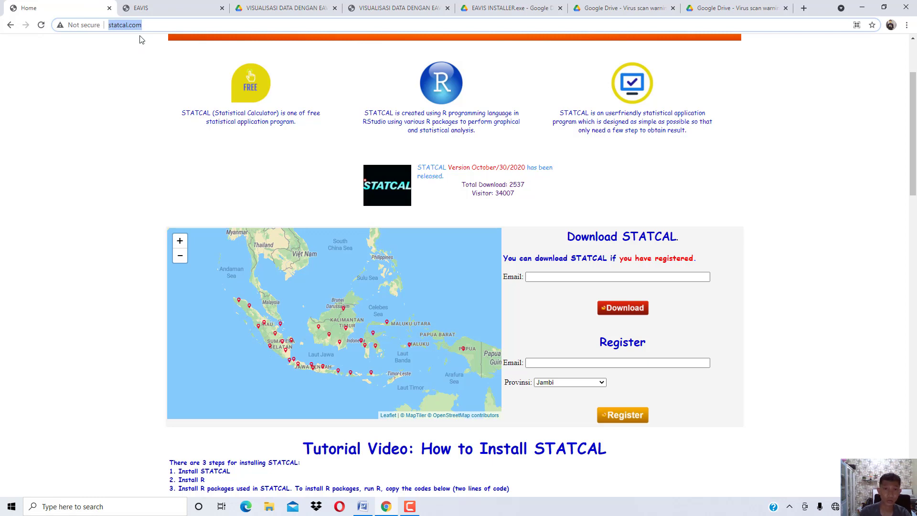
scroll(94, 87, "down", 6)
scroll(93, 87, "down", 17)
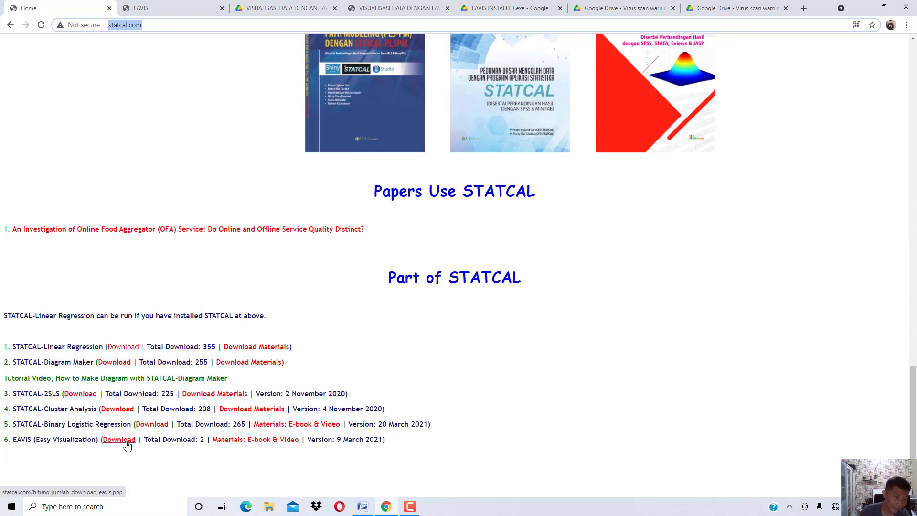
View the Google Drive download page for EAVIS INSTALLER.exe and its virus scan warning page.
left_click(291, 5)
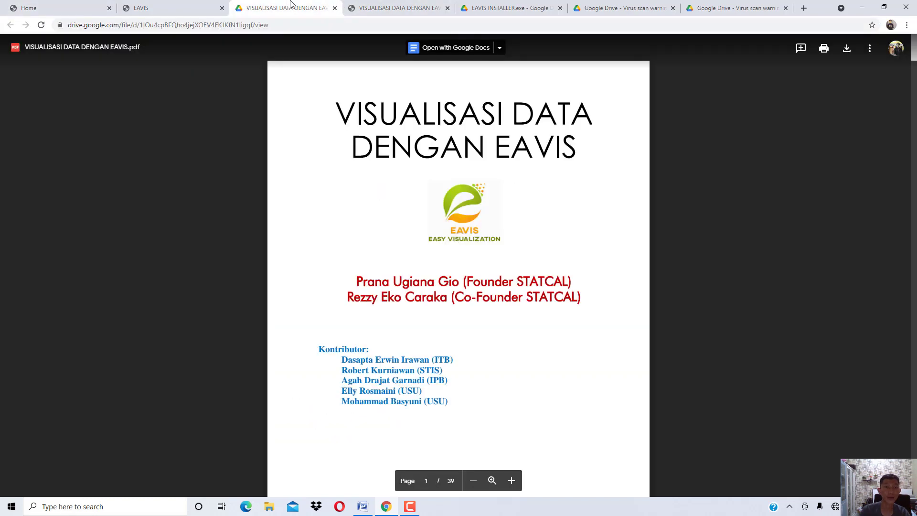
left_click(199, 6)
left_click(488, 7)
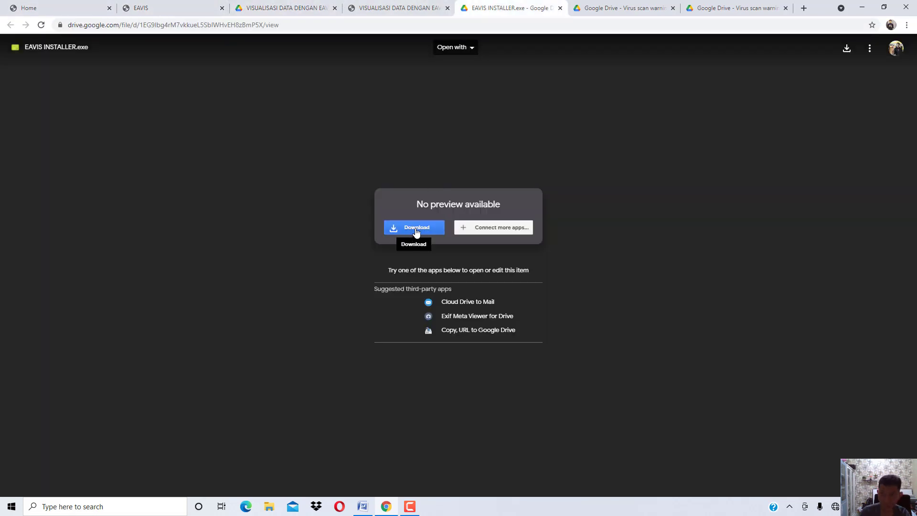
left_click(614, 7)
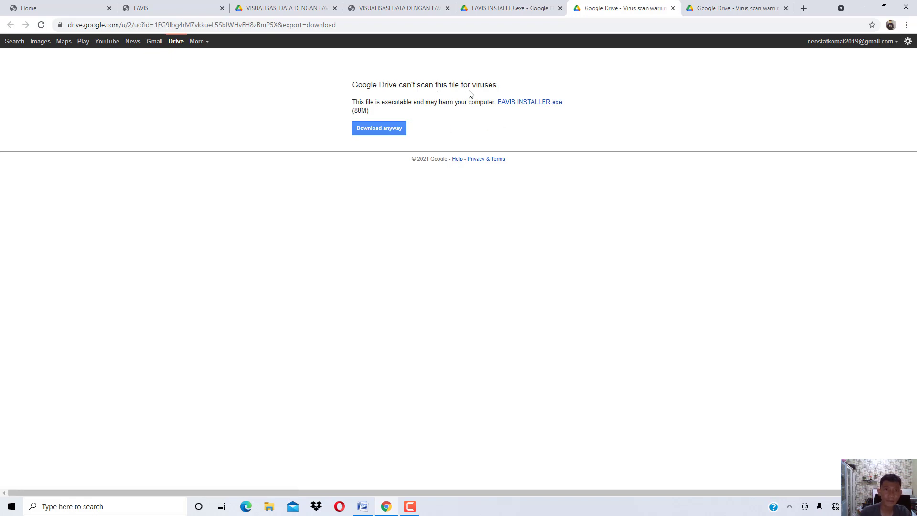
Return to the STATCAL home page, open the EAVIS materials page and review its description and e-book download link.
left_click(30, 5)
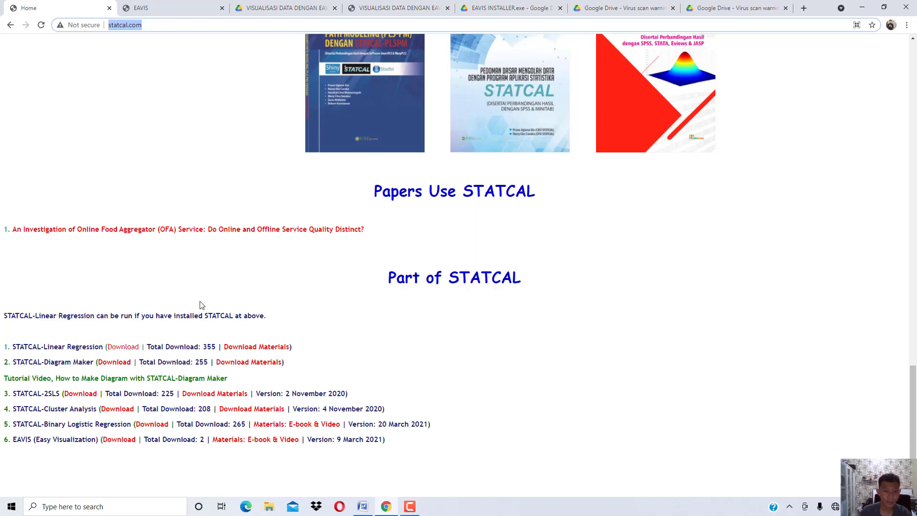
left_click(253, 446)
scroll(199, 119, "up", 5)
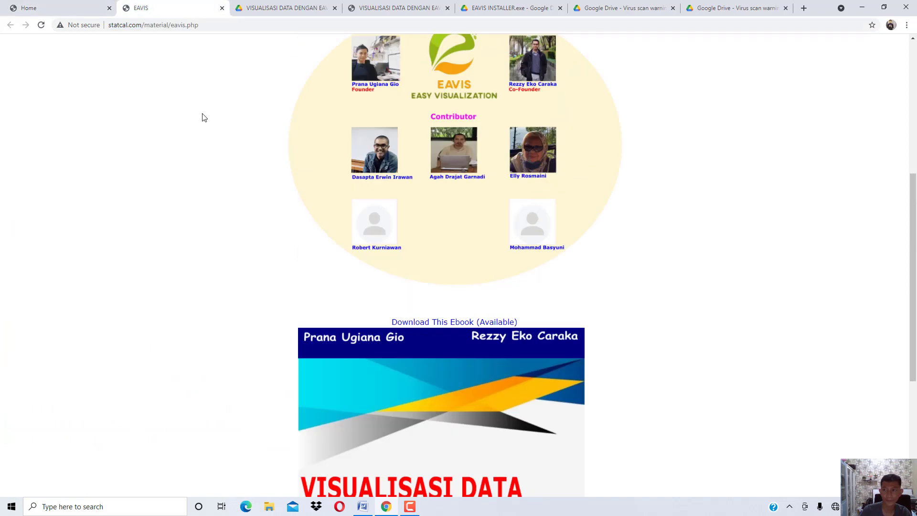
scroll(206, 152, "up", 6)
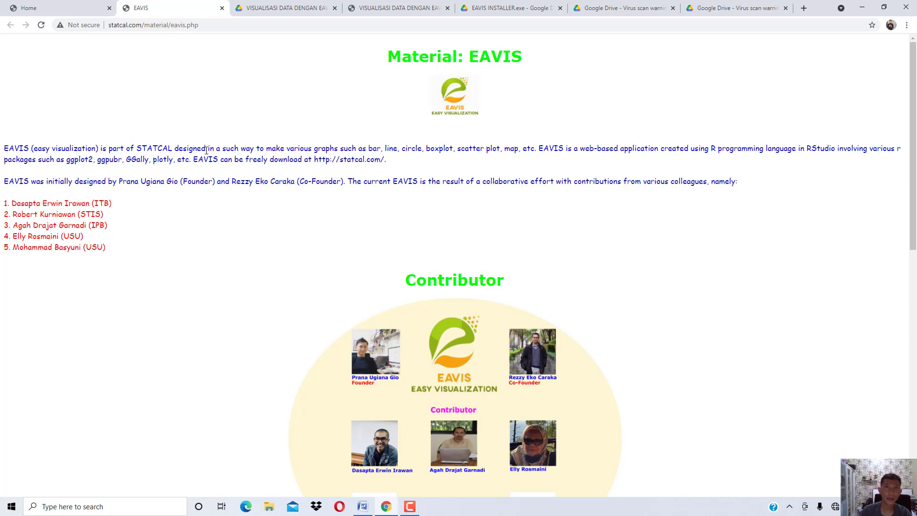
scroll(206, 150, "down", 8)
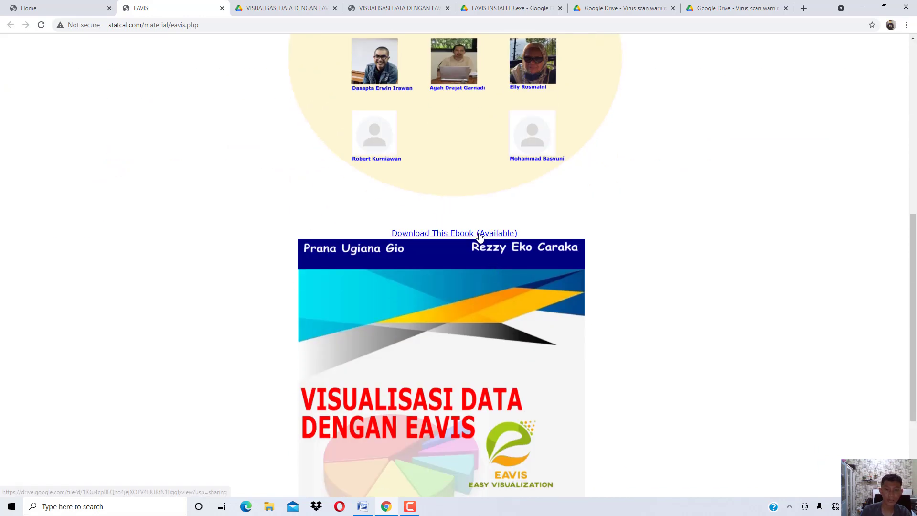
scroll(480, 236, "up", 8)
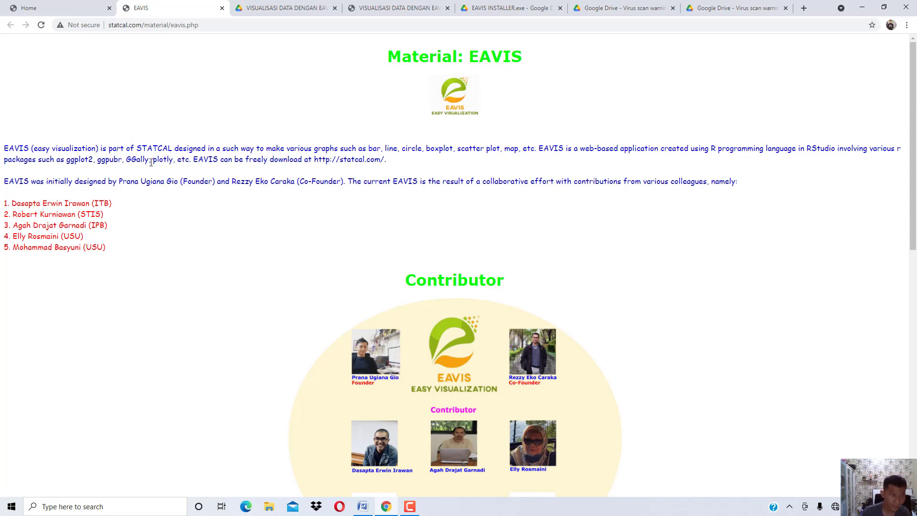
Highlight the R package names in the EAVIS description and examine the enlarged contributor section.
left_click_drag(173, 159, 72, 159)
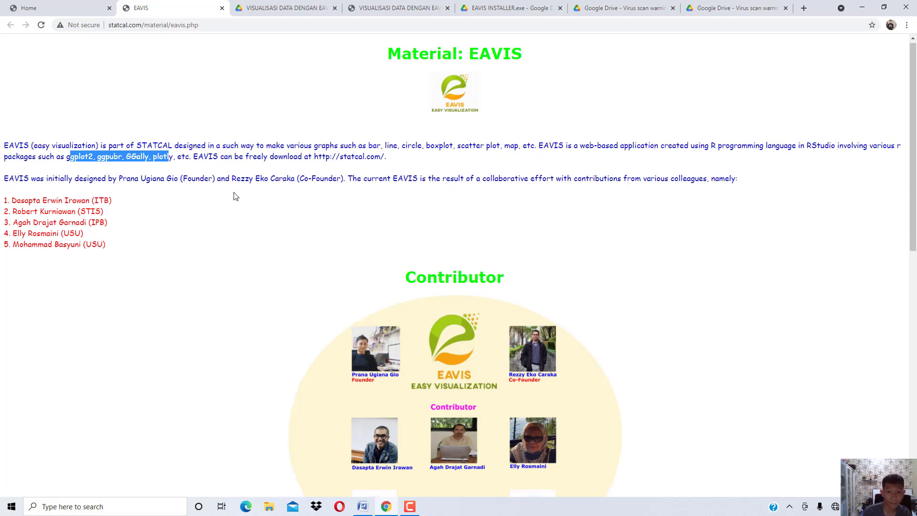
scroll(423, 171, "down", 5)
key("ctrl+plus")
key("ctrl+plus")
key("ctrl+plus")
key("ctrl+plus")
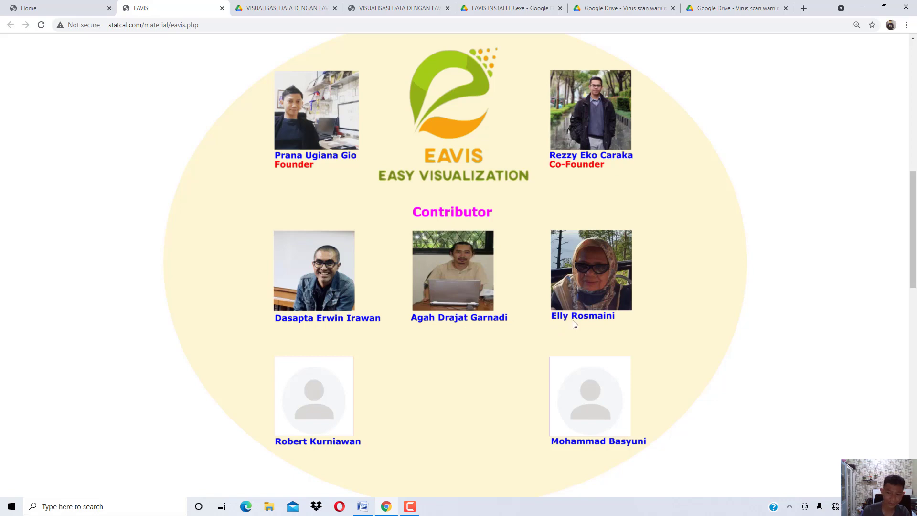
scroll(556, 408, "up", 3)
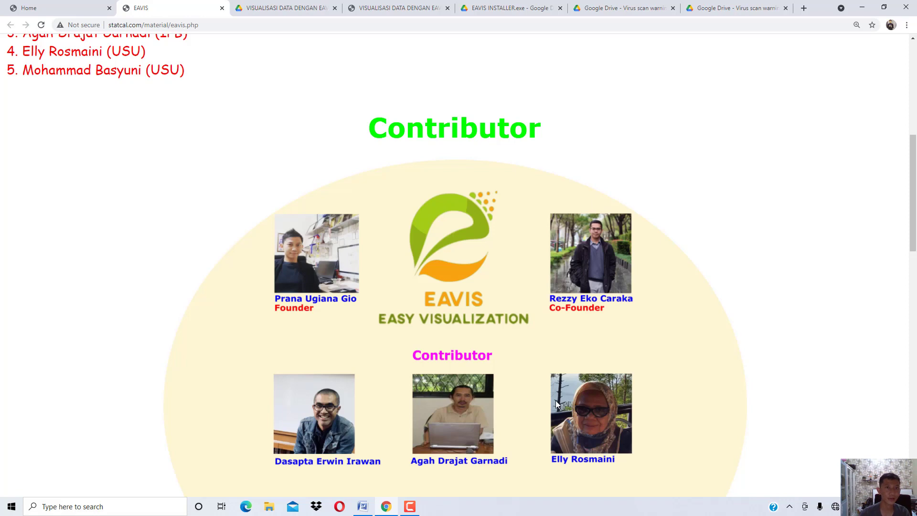
scroll(556, 403, "up", 7)
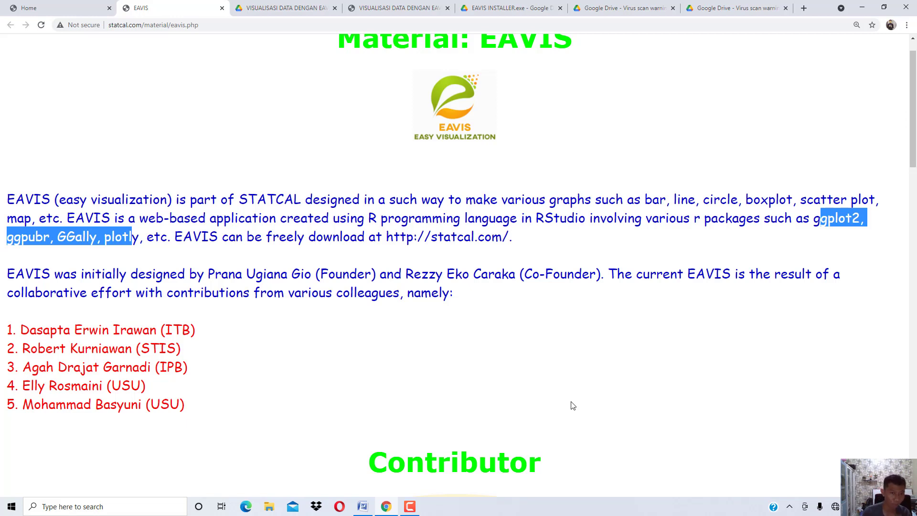
Find the e-book download link on the EAVIS page and look through the VISUALISASI DATA DENGAN EAVIS PDF.
left_click(573, 406)
scroll(563, 382, "down", 15)
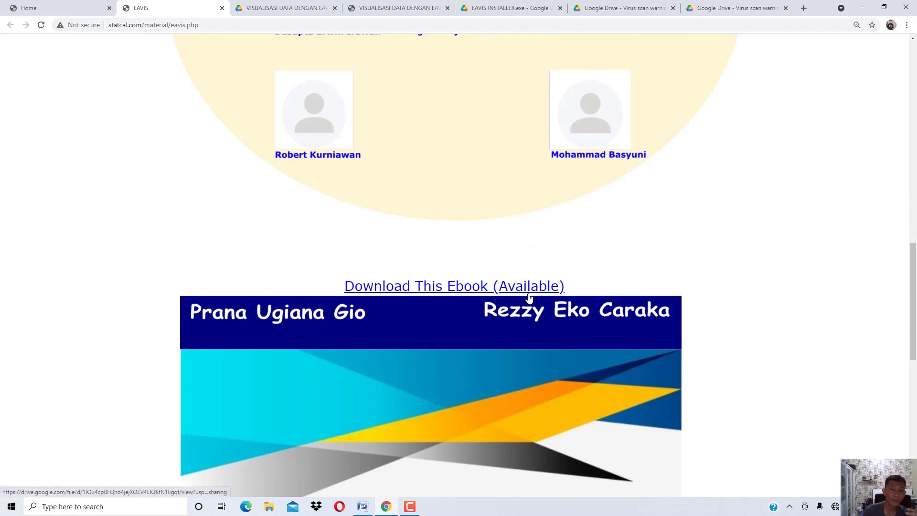
scroll(563, 305, "down", 4)
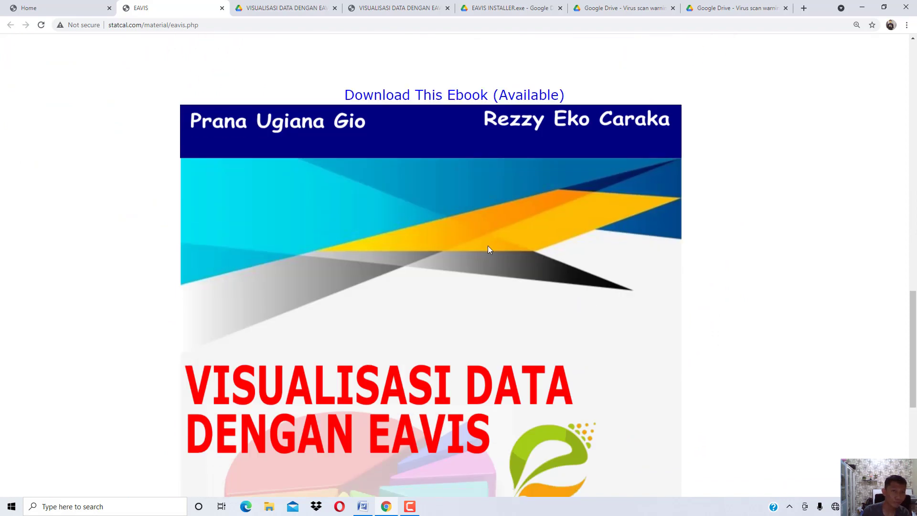
left_click(409, 6)
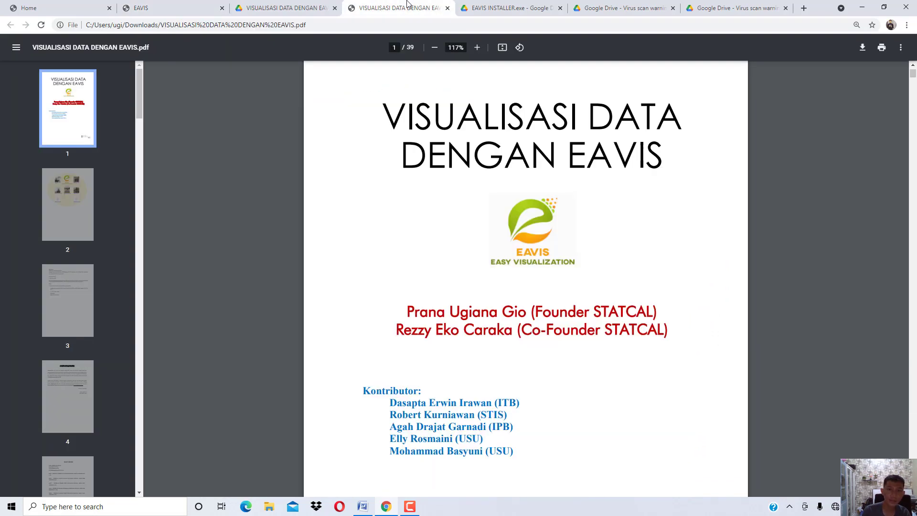
scroll(444, 236, "down", 3)
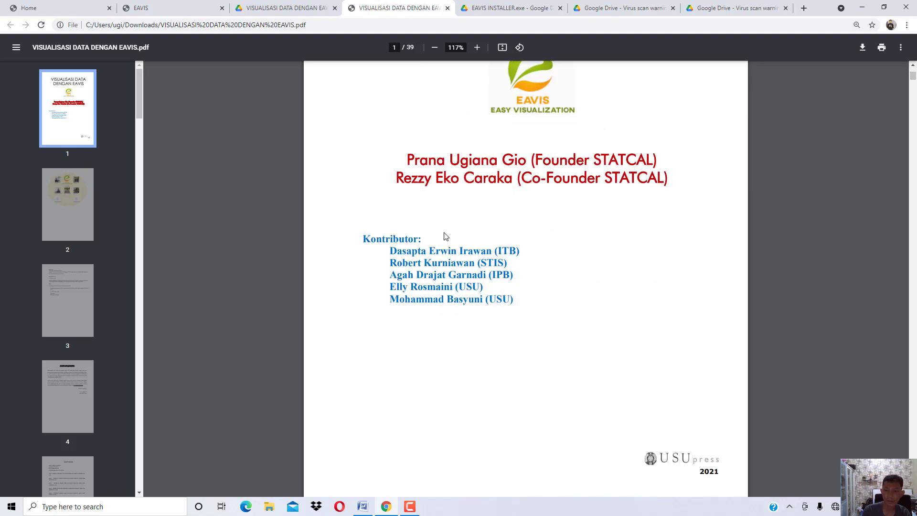
scroll(444, 236, "down", 20)
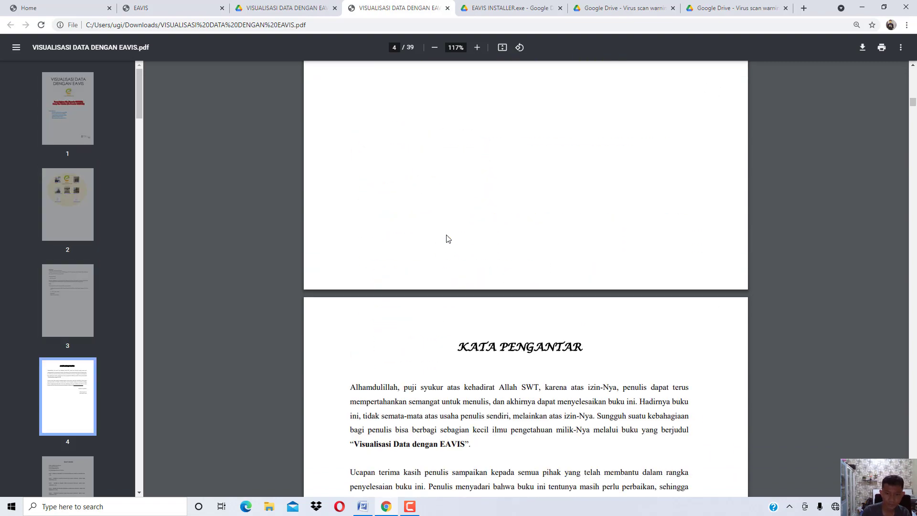
scroll(448, 238, "down", 20)
scroll(448, 238, "up", 3)
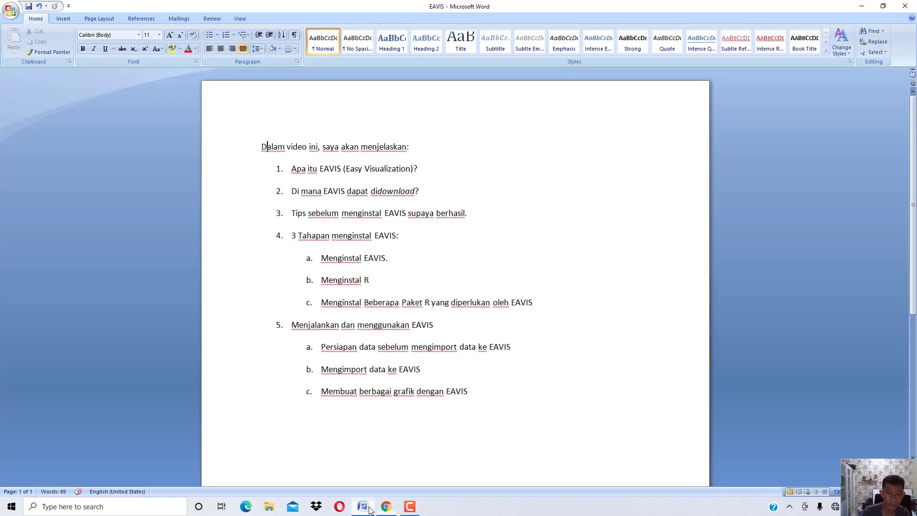
Review the video topic outline in Word and go back to the STATCAL home page in Chrome.
left_click(362, 506)
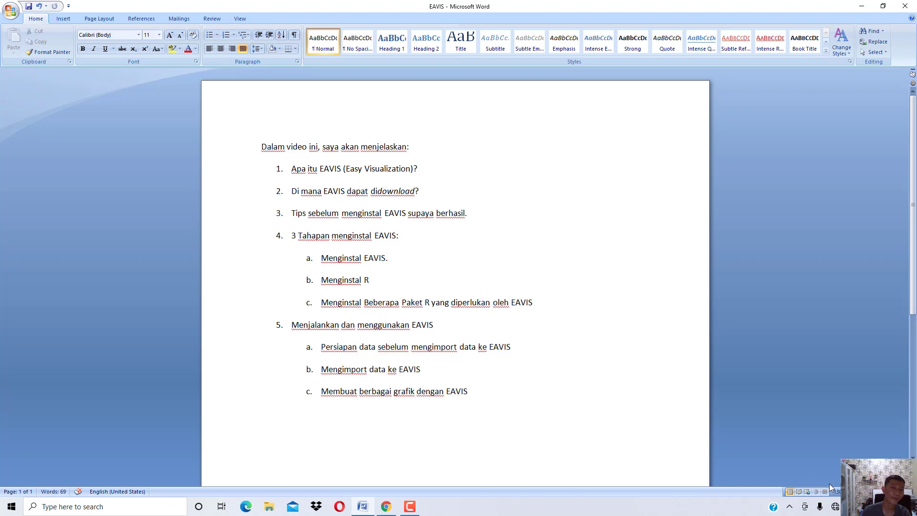
left_click(446, 363)
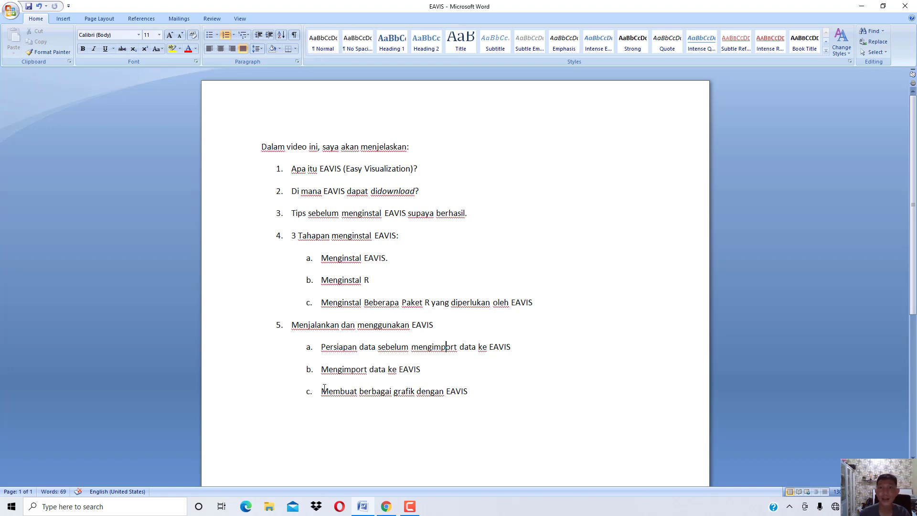
left_click(386, 507)
left_click(296, 7)
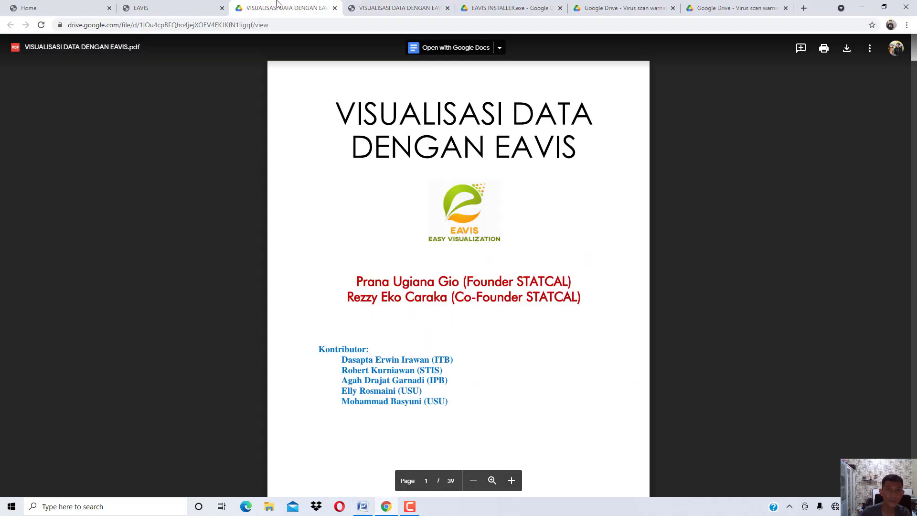
left_click(200, 4)
left_click(72, 4)
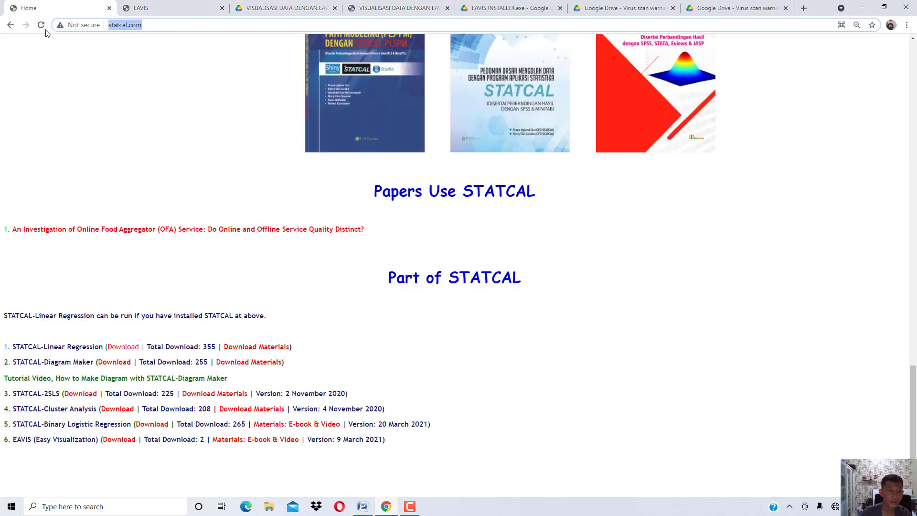
scroll(119, 444, "up", 4)
Open the Windows (C:) drive in File Explorer and select the EAVIS INSTALLER application.
left_click(269, 509)
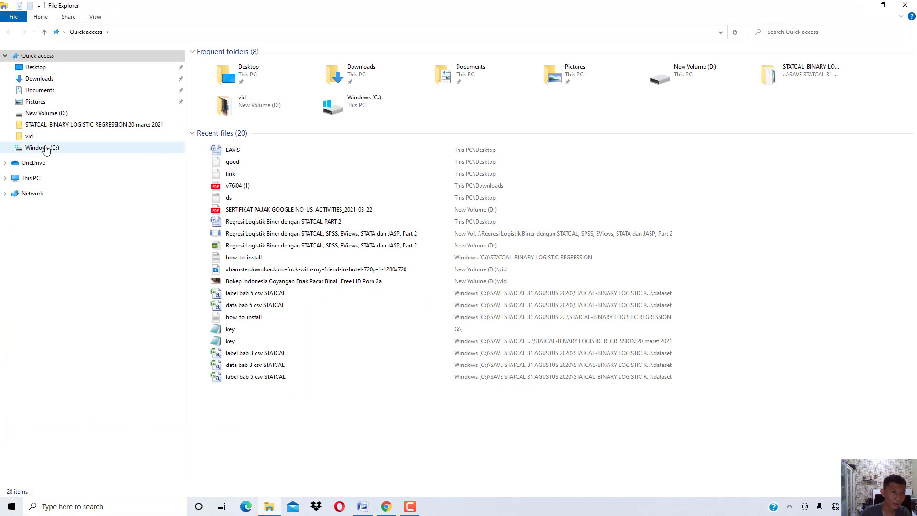
left_click(42, 148)
left_click(239, 285)
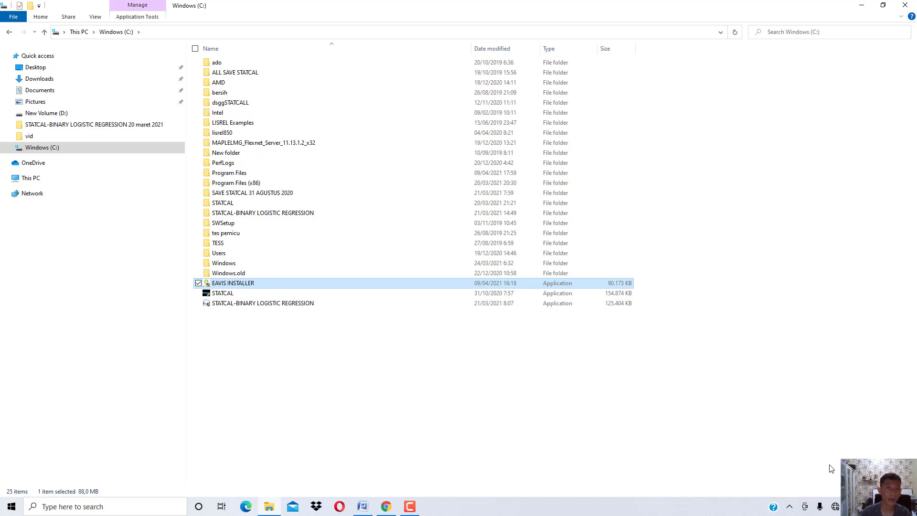
Turn on the computer's Wi-Fi and close the network list.
left_click(835, 508)
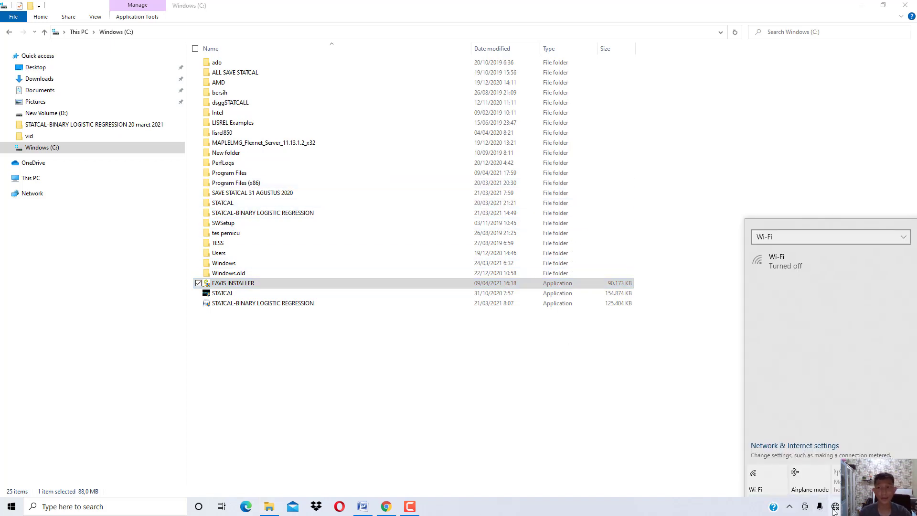
left_click(753, 478)
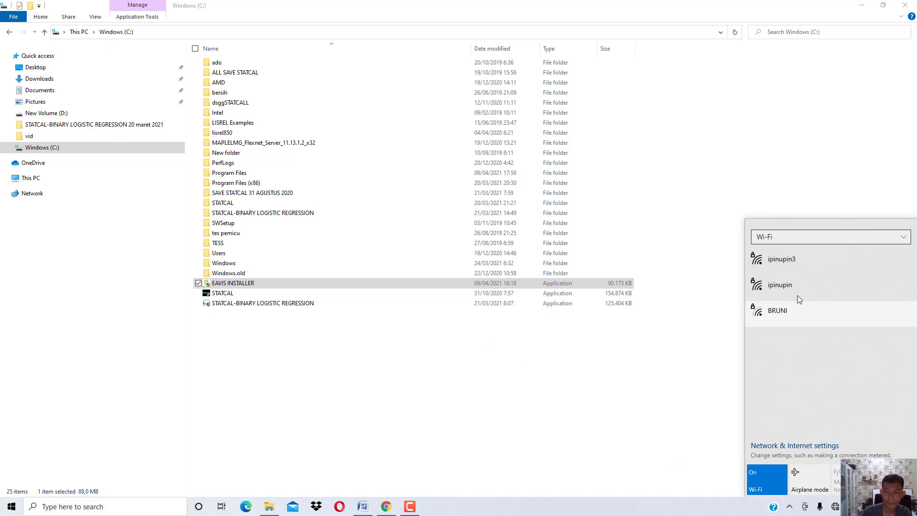
left_click(627, 408)
left_click(627, 408)
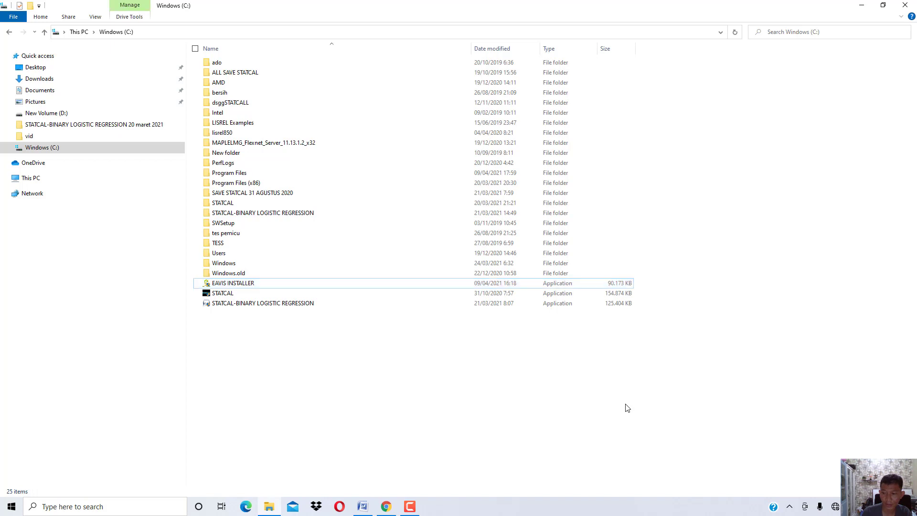
Run EAVIS INSTALLER despite the SmartScreen block and install EAVIS into C:\EAVIS with a desktop icon.
double_click(244, 285)
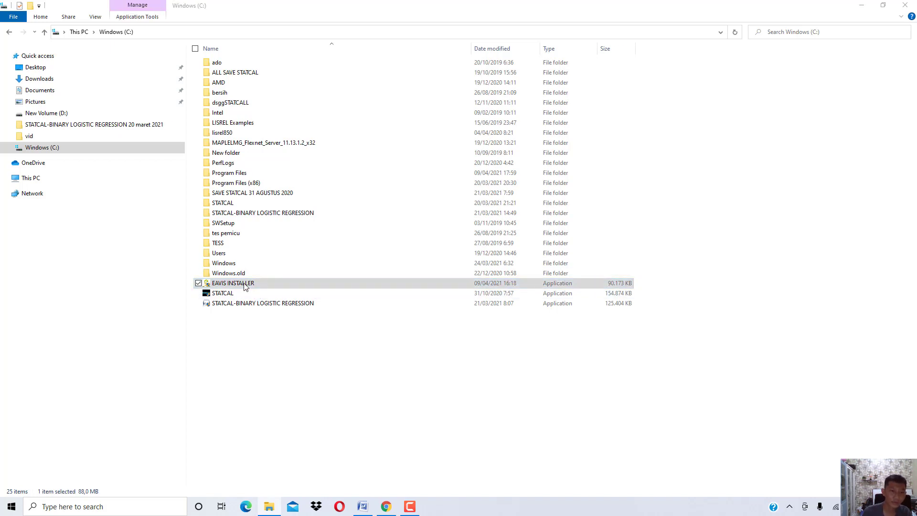
left_click(369, 187)
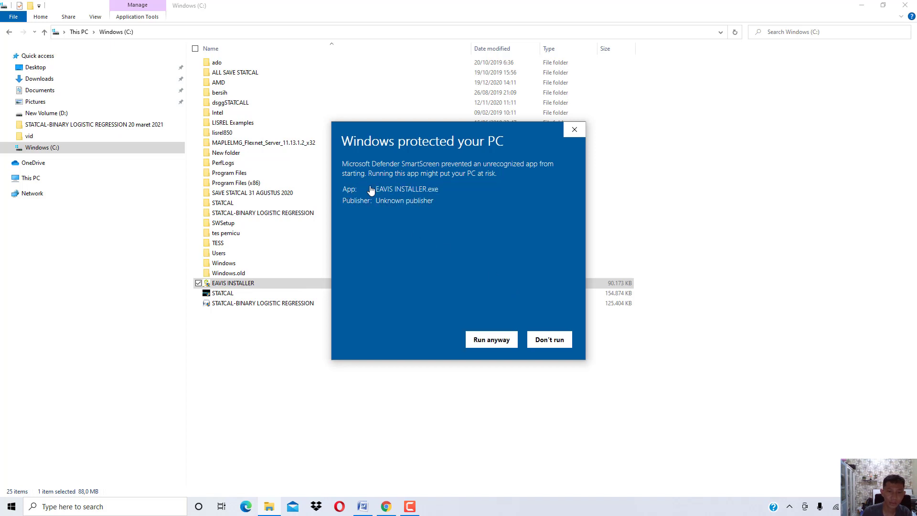
left_click(491, 340)
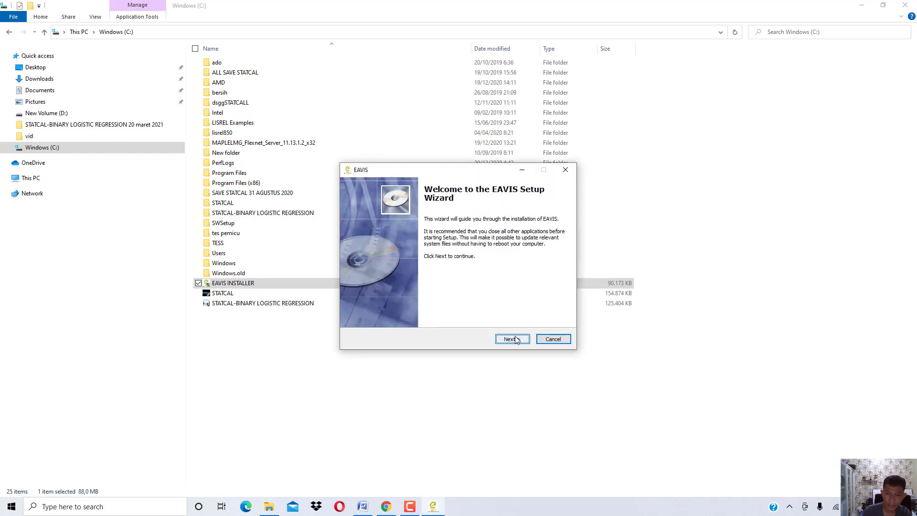
left_click(515, 339)
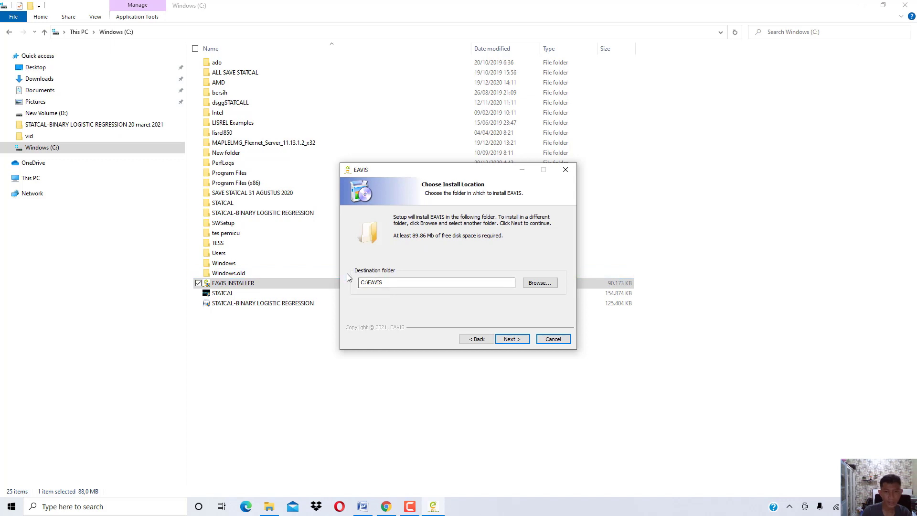
left_click(509, 340)
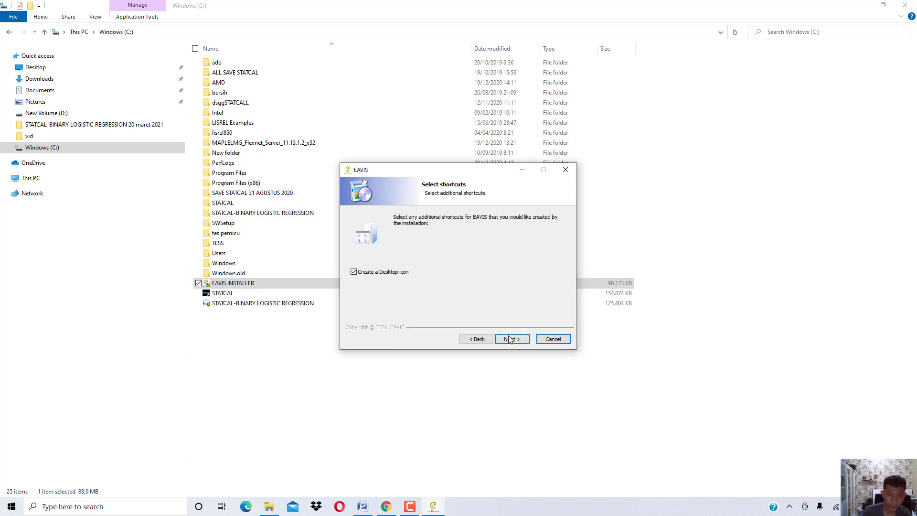
left_click(509, 339)
left_click(509, 339)
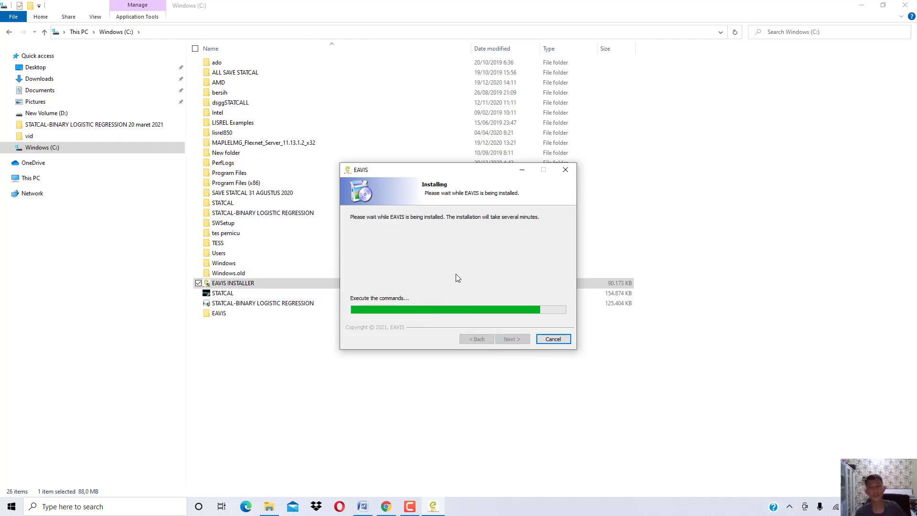
Review the installation stages "Menginstal EAVIS" and "Menginstal R" in the Word outline while setup runs.
left_click(363, 507)
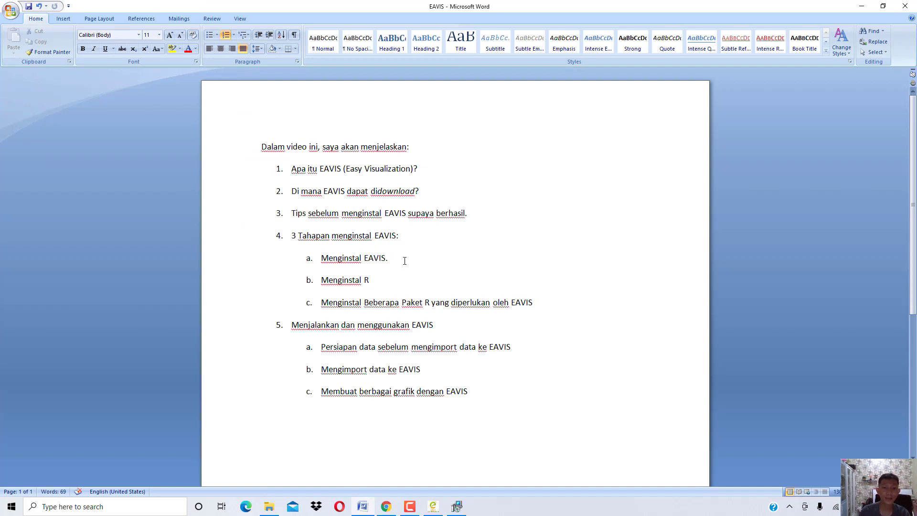
left_click_drag(392, 256, 319, 258)
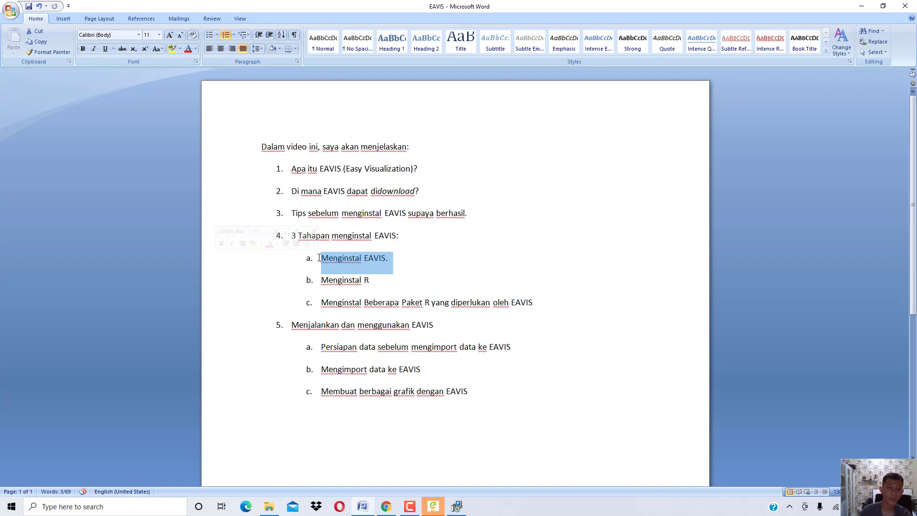
left_click(381, 283)
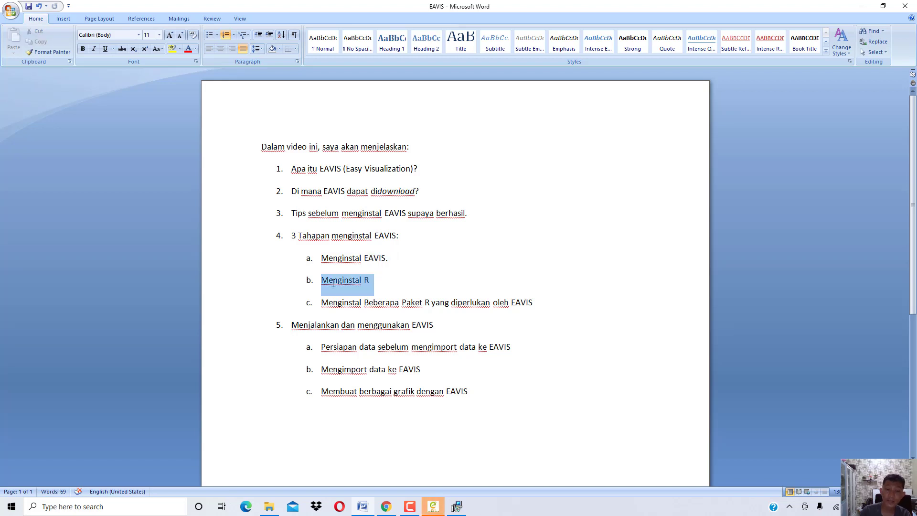
left_click_drag(382, 283, 332, 283)
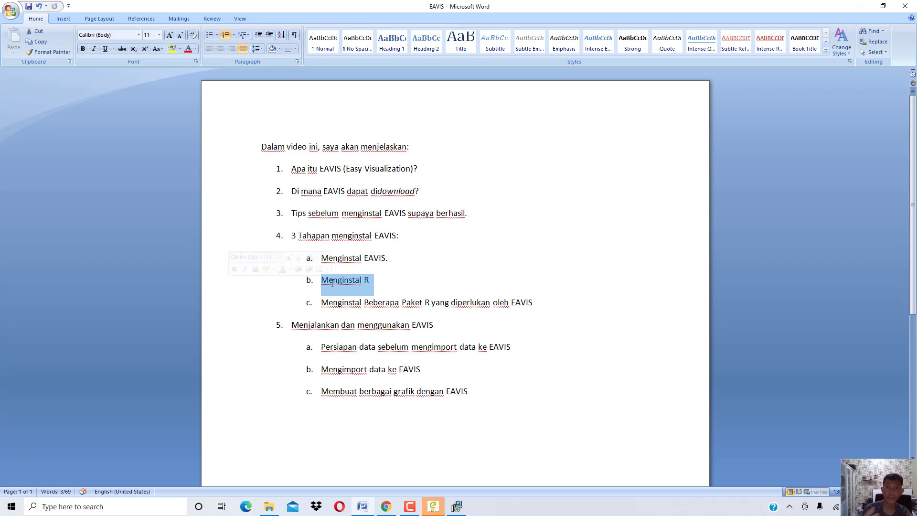
Finish the EAVIS setup and begin the R for Windows 4.0.3 setup in English, keeping C:\Program Files\R\R-4.0.3 and the default components.
left_click(433, 506)
left_click(513, 338)
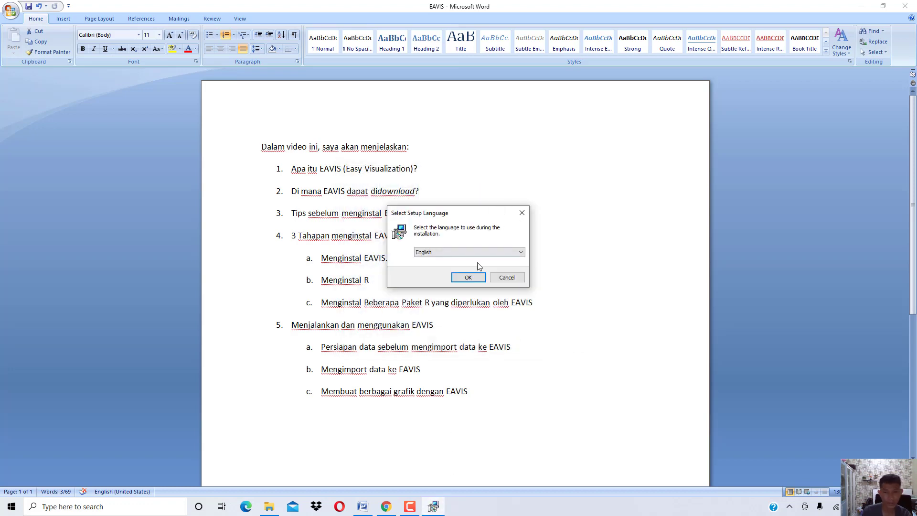
left_click(463, 282)
left_click(503, 335)
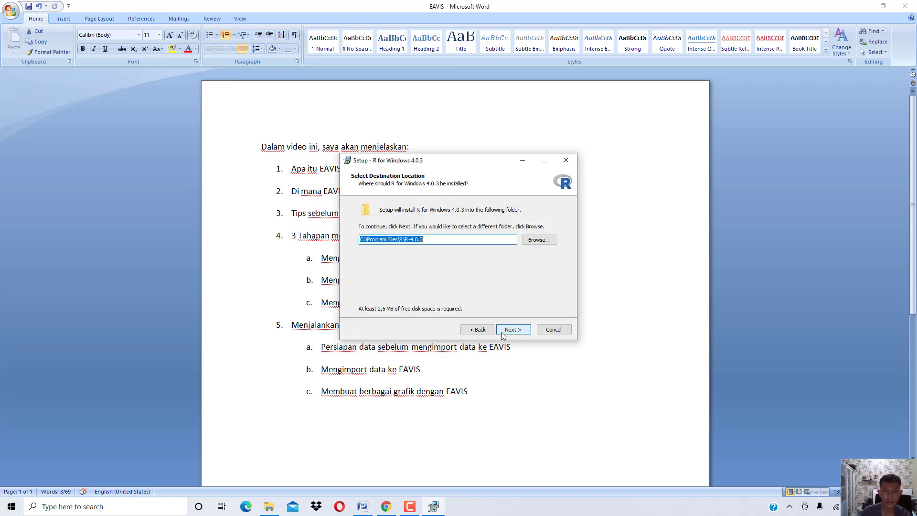
left_click(502, 334)
left_click(502, 334)
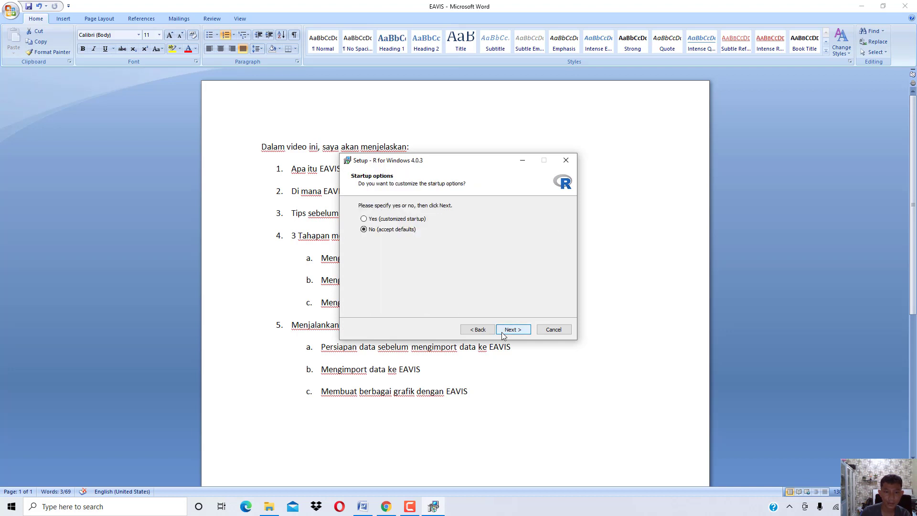
Accept R's default startup options, select an additional shortcut, and complete the R for Windows 4.0.3 installation.
left_click(502, 335)
left_click(502, 334)
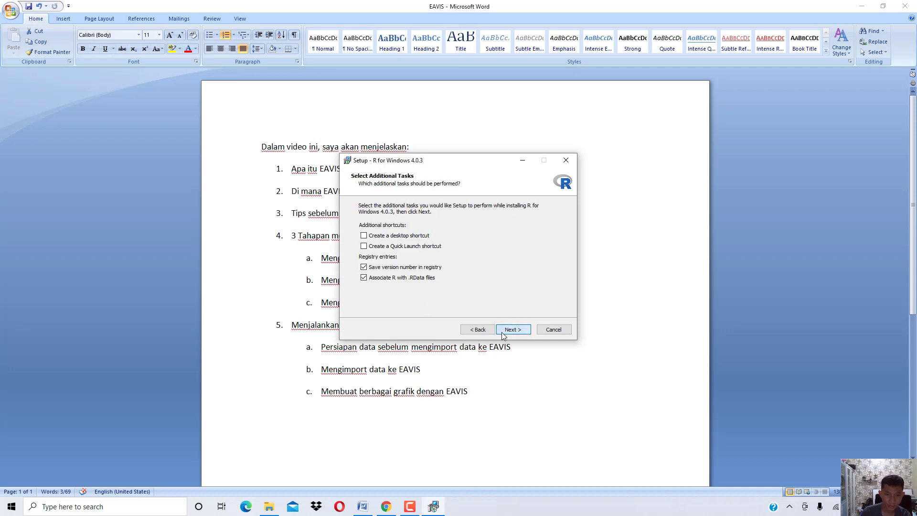
left_click(402, 246)
left_click(522, 330)
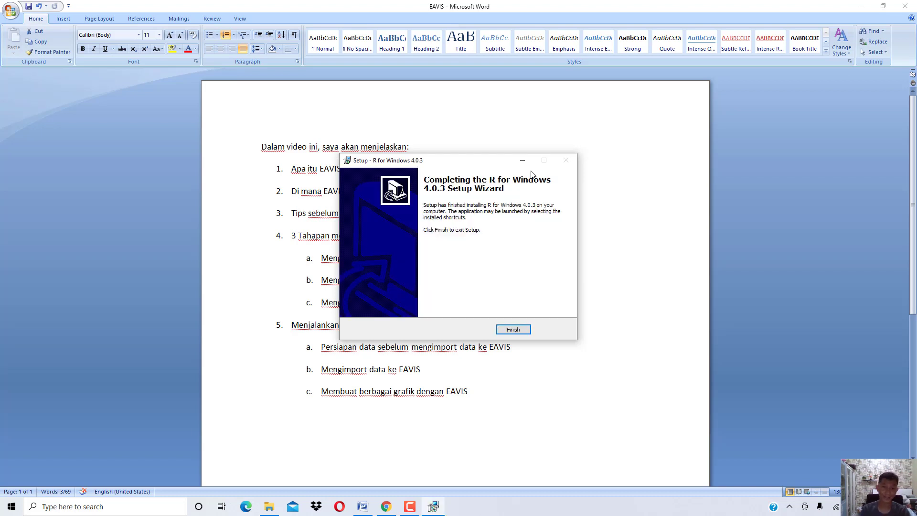
left_click(508, 333)
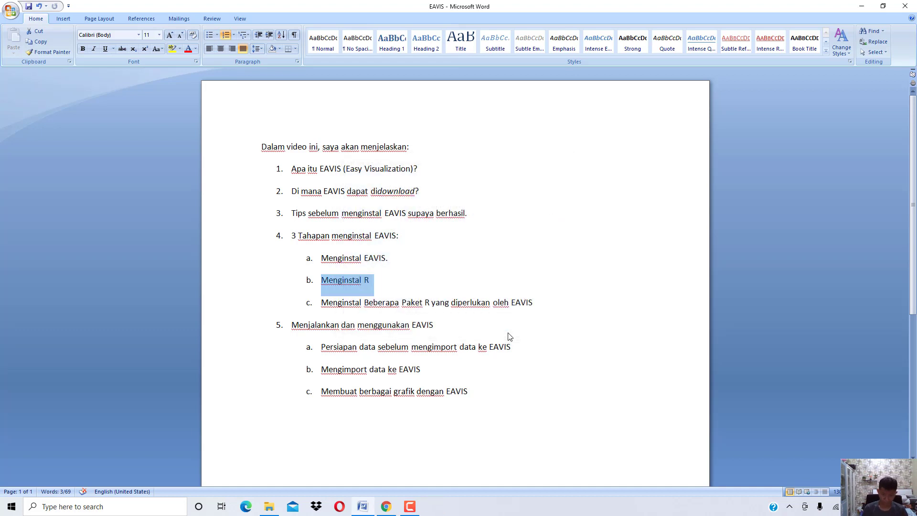
Move the R i386 4.0.3 and R x64 4.0.3 shortcuts to the middle of the desktop and launch R x64 4.0.3.
left_click(456, 293)
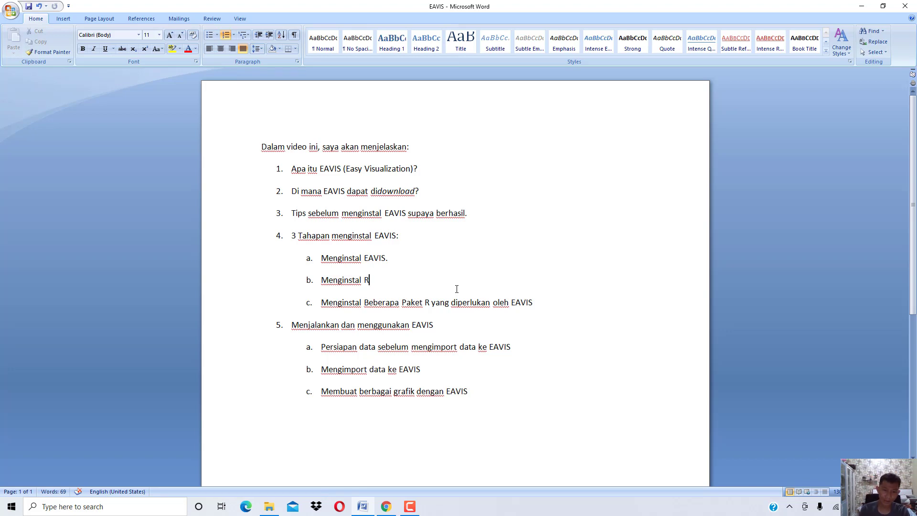
left_click(861, 6)
left_click(862, 6)
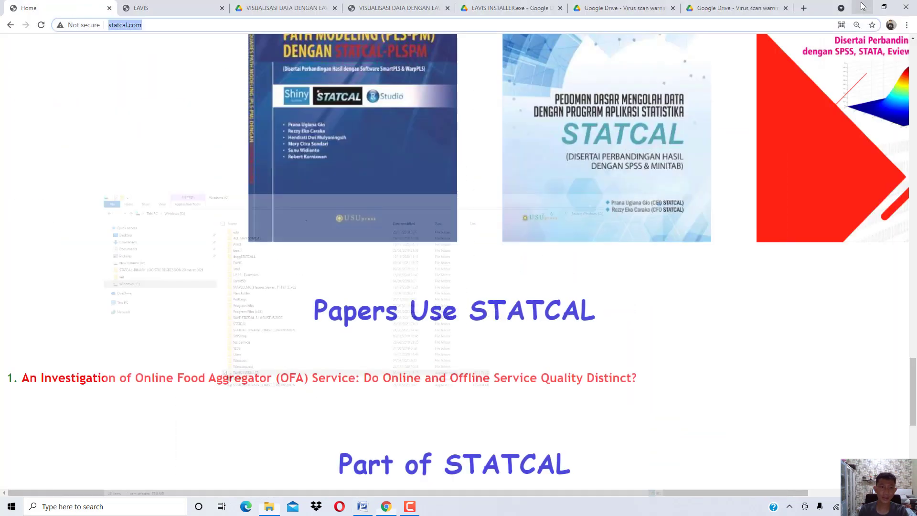
left_click(862, 5)
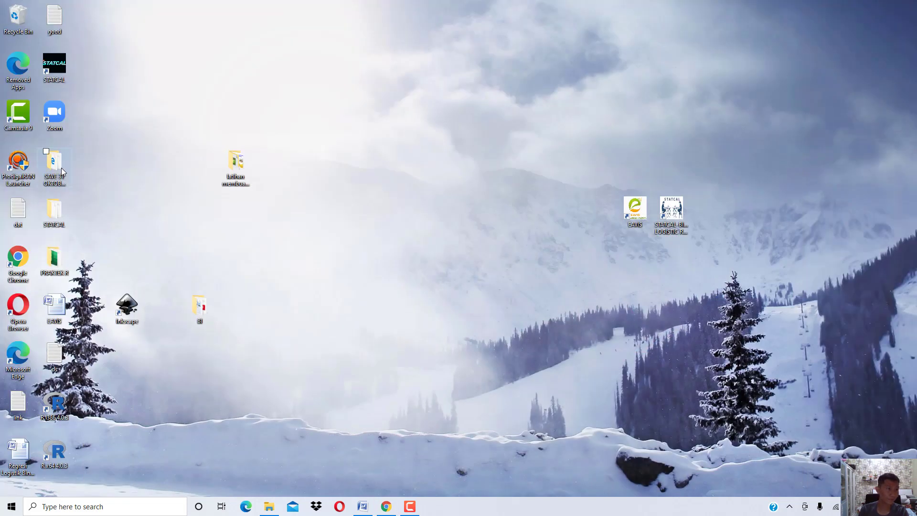
left_click_drag(56, 411, 347, 265)
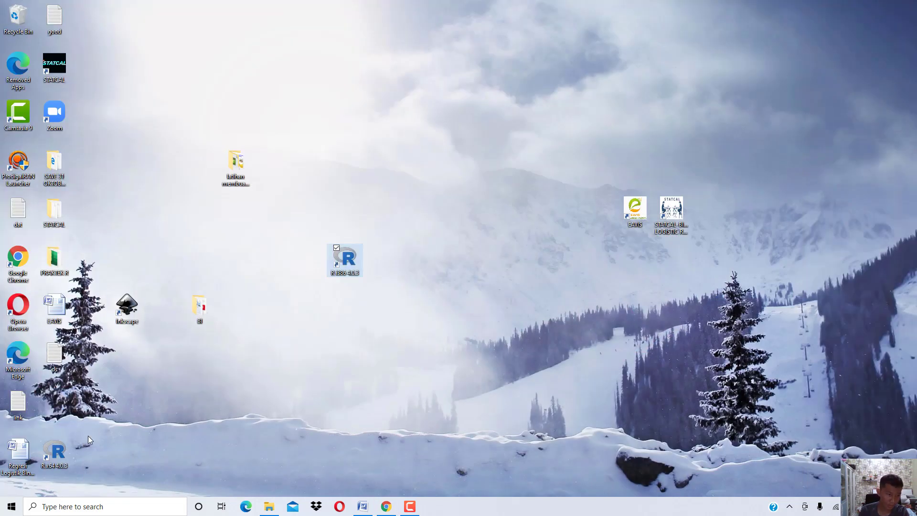
left_click_drag(55, 451, 454, 263)
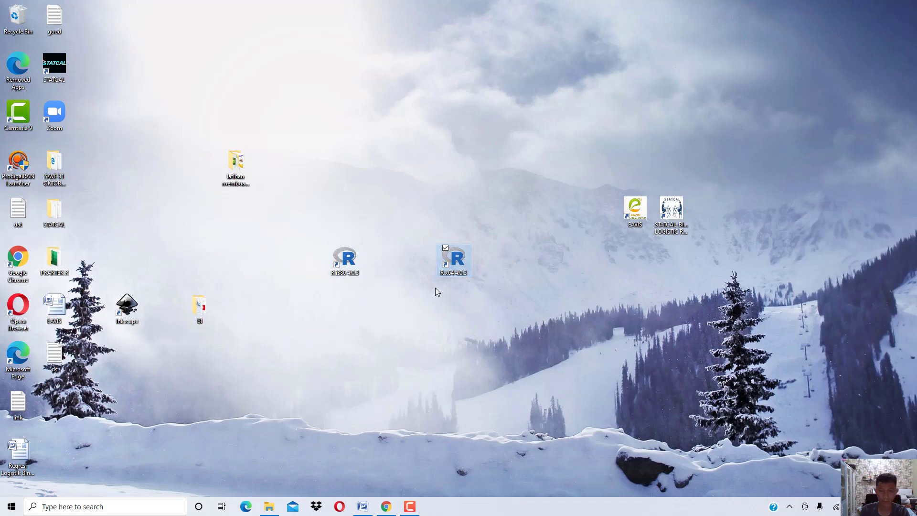
double_click(461, 258)
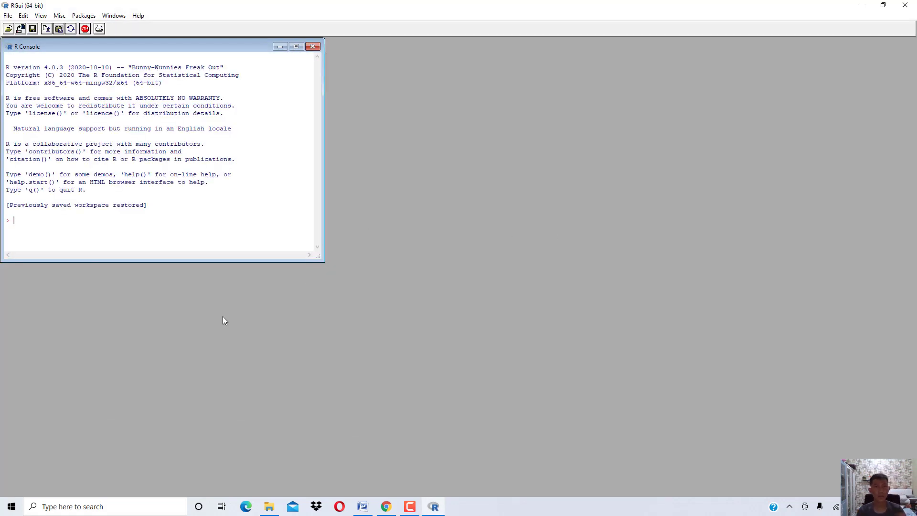
Open the how_to_install text document from the C:\EAVIS folder in File Explorer.
left_click(265, 506)
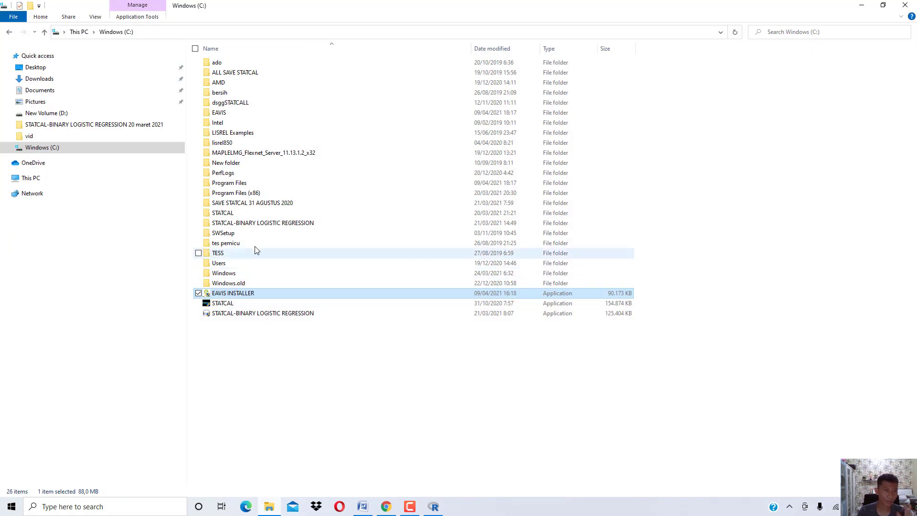
left_click(217, 113)
double_click(218, 113)
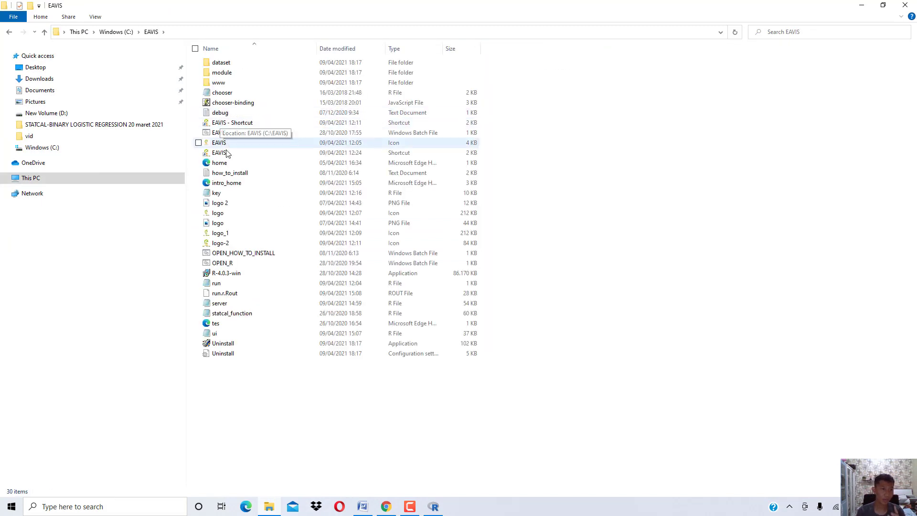
left_click(229, 174)
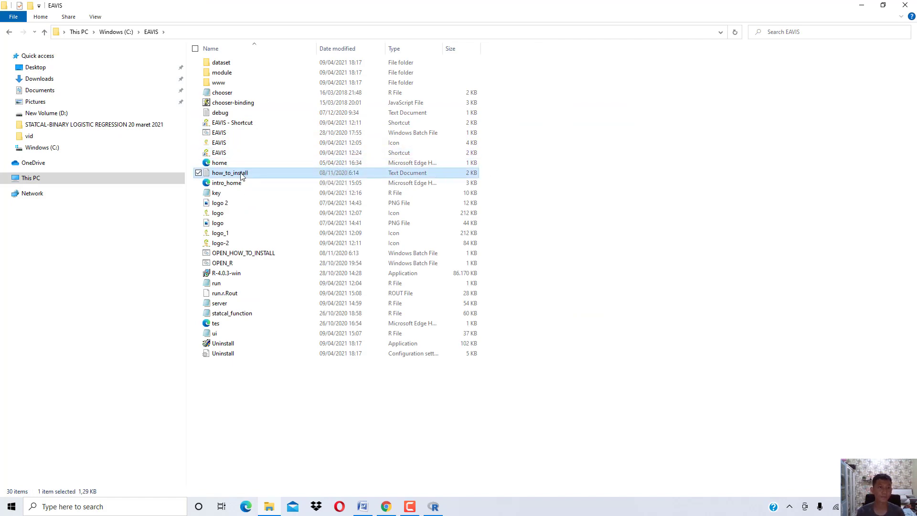
double_click(233, 172)
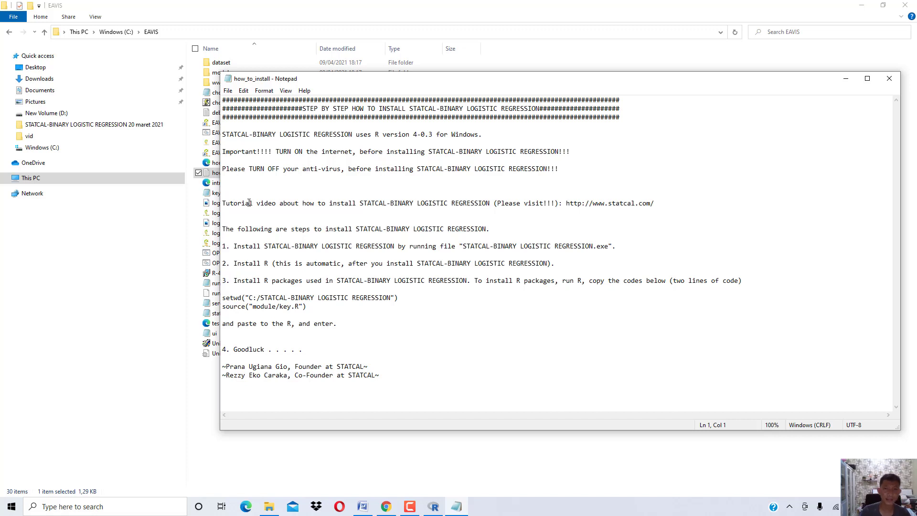
Change the working-directory line in how_to_install to setwd("C:/EAVIS") and save the file.
left_click(268, 297)
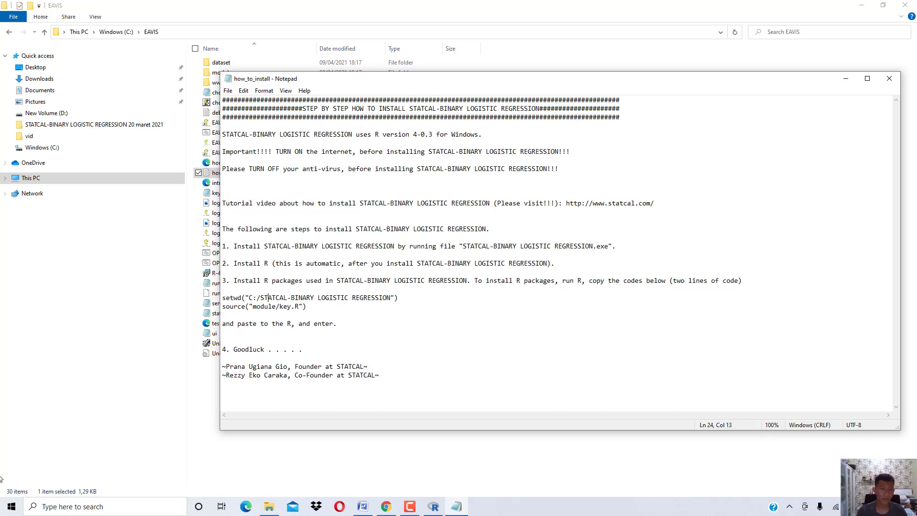
key("shift+Right")
key("shift+Right")
key("shift+Right")
key("shift+Right")
key("shift+Right")
key("shift+Right")
key("shift+Right")
key("shift+Right")
key("shift+Right")
key("shift+Right")
key("shift+Right")
key("shift+Right")
key("shift+Right")
key("shift+Right")
key("shift+Right")
key("shift+Right")
key("shift+Right")
key("shift+Right")
key("shift+Right")
key("shift+Right")
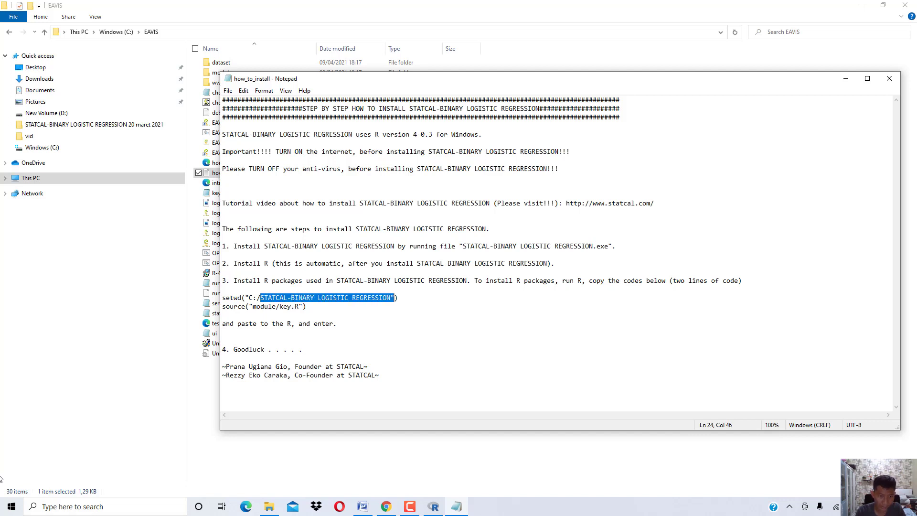
type("EAVIS")
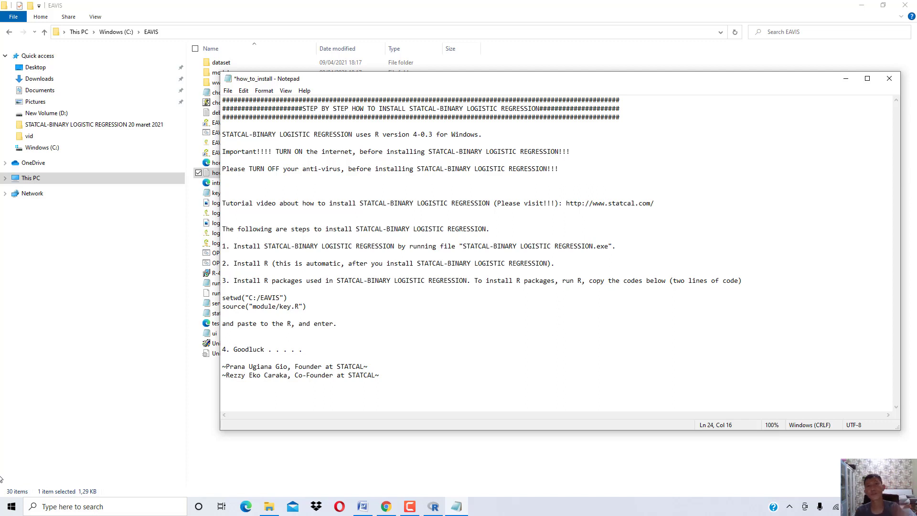
key("ctrl+s")
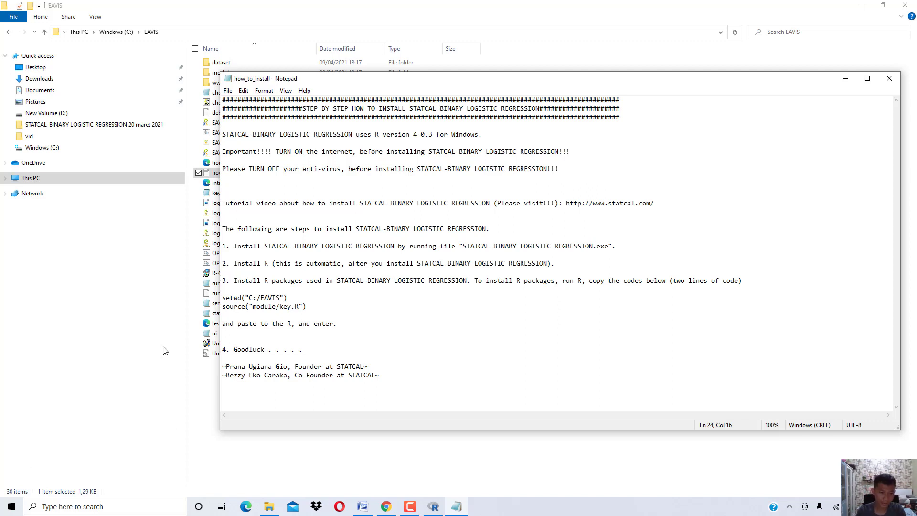
Copy the lines setwd("C:/EAVIS") and source("module/key.R") from how_to_install and run them in the R Console.
left_click_drag(321, 309, 222, 300)
right_click(231, 299)
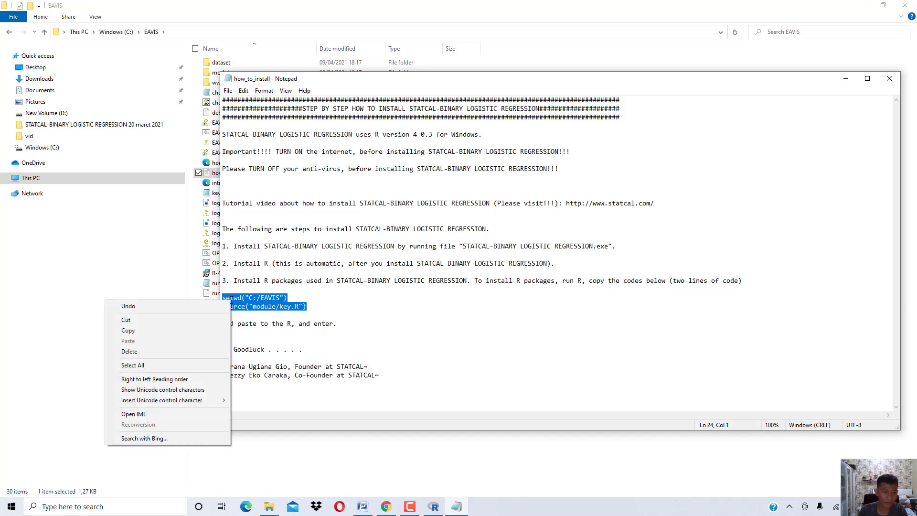
left_click(158, 330)
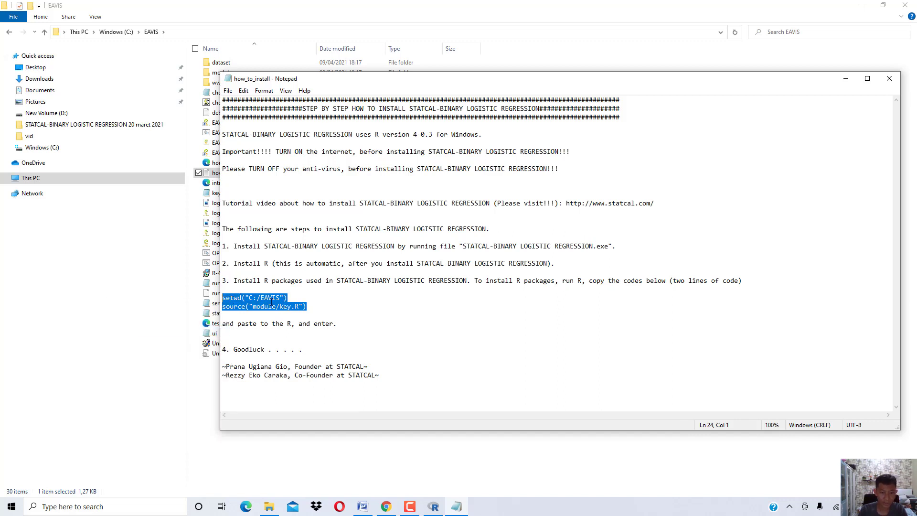
left_click(433, 507)
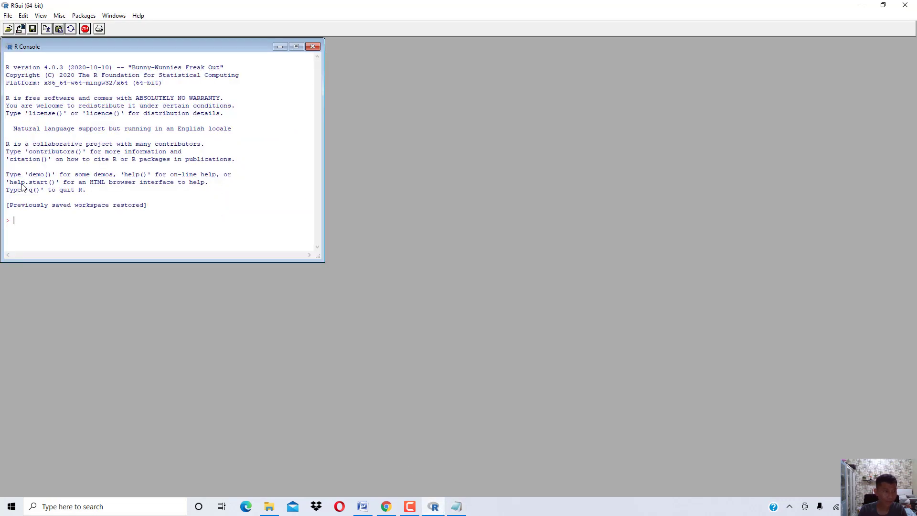
right_click(22, 222)
left_click(53, 234)
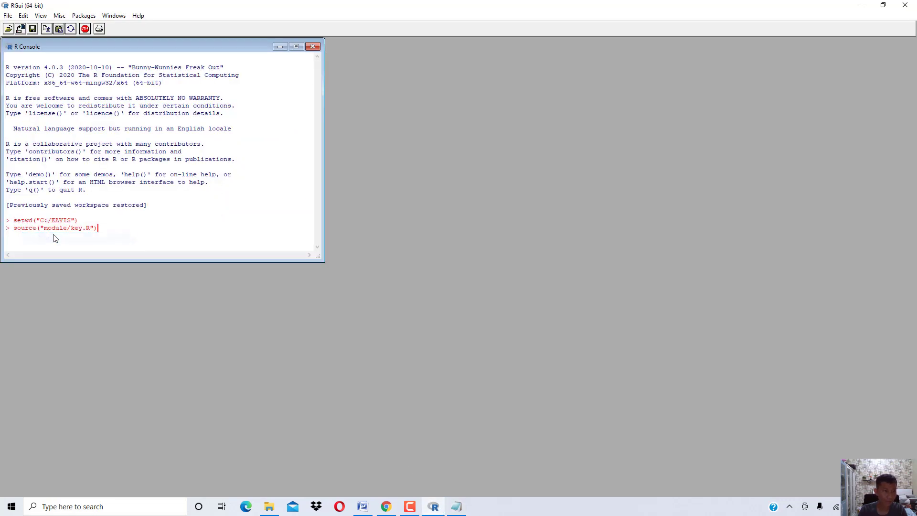
key("Return")
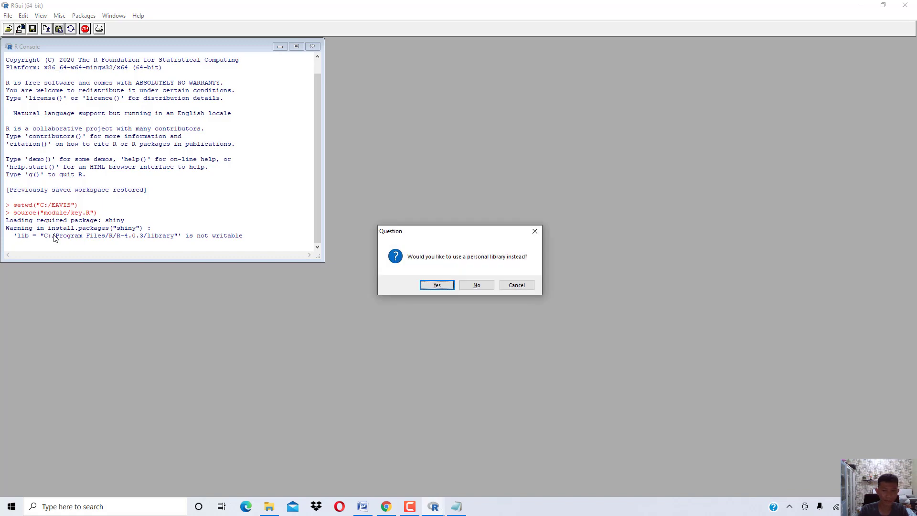
Create a personal library for the R packages, install them from the 0-Cloud CRAN mirror, and check the completion lines in the console.
left_click(442, 287)
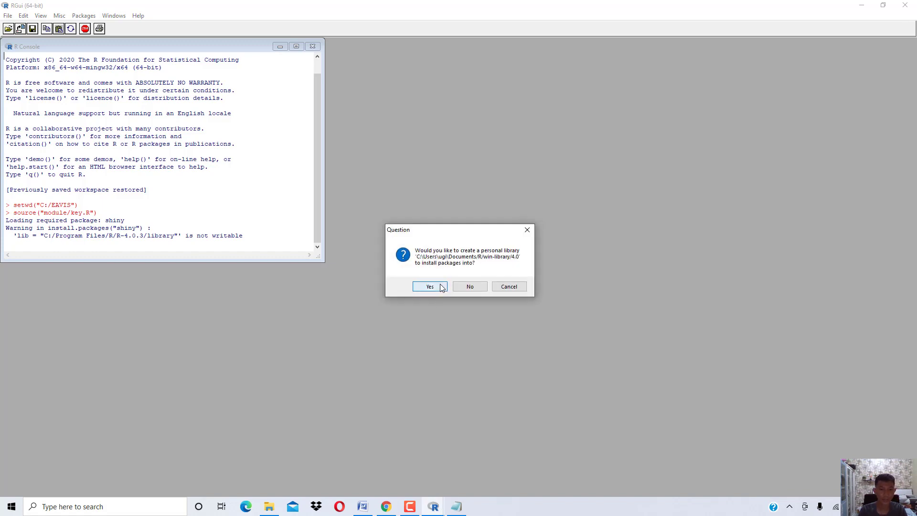
left_click(430, 287)
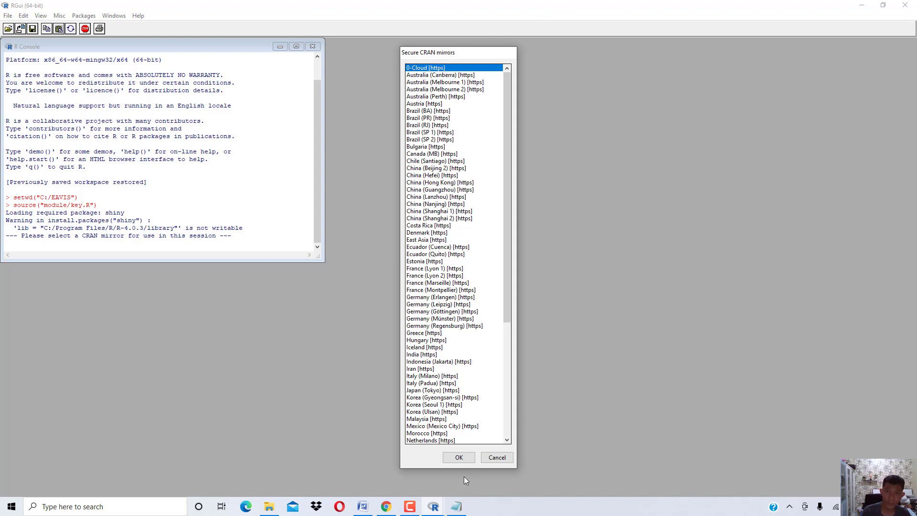
left_click(459, 457)
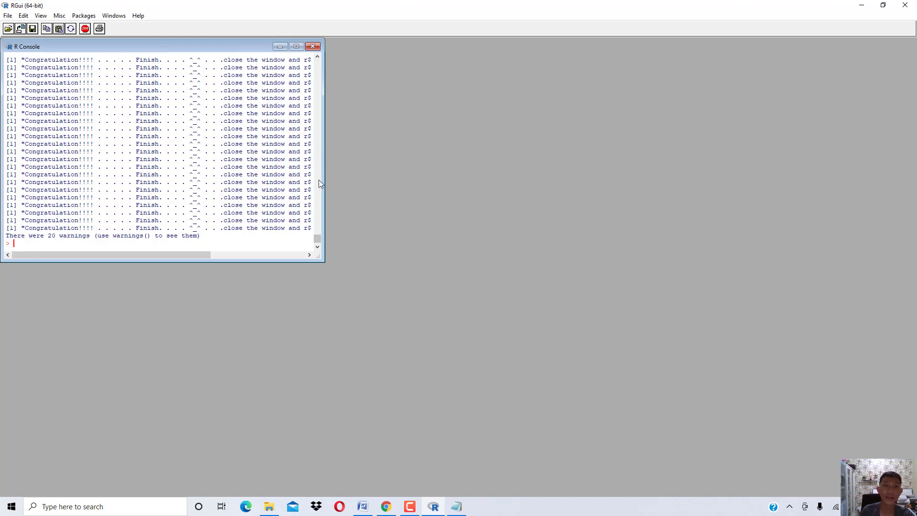
mouse_move(319, 243)
left_mouse_down()
mouse_move(318, 228)
mouse_move(318, 241)
left_mouse_up()
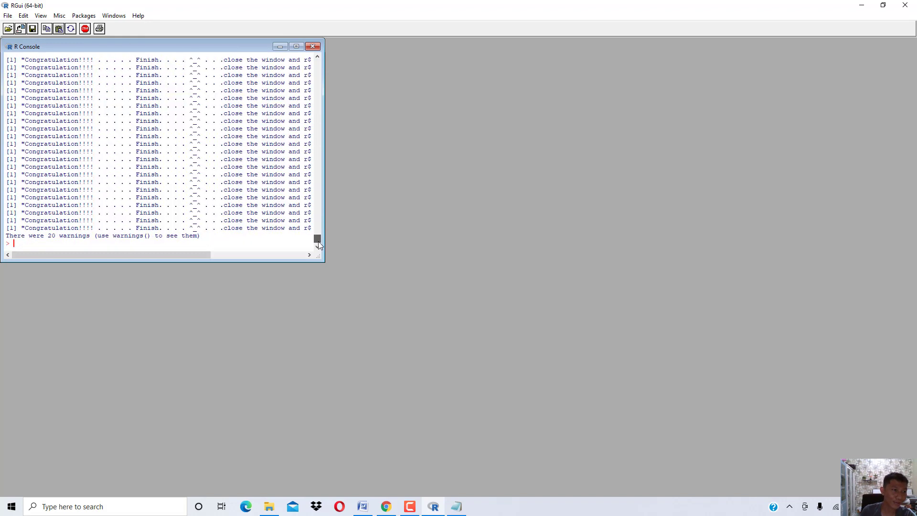
left_click_drag(37, 121, 143, 128)
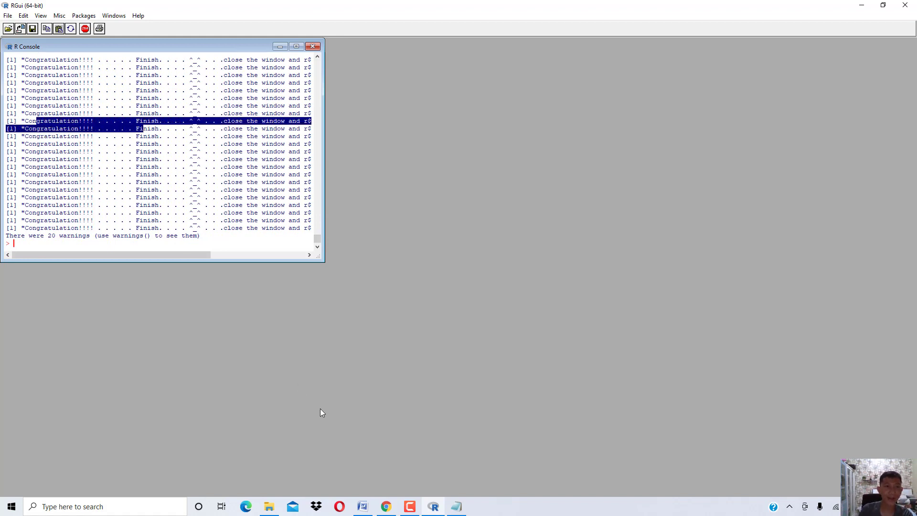
Switch to the EAVIS outline in Word and review the three installation stages under item 4.
left_click(361, 503)
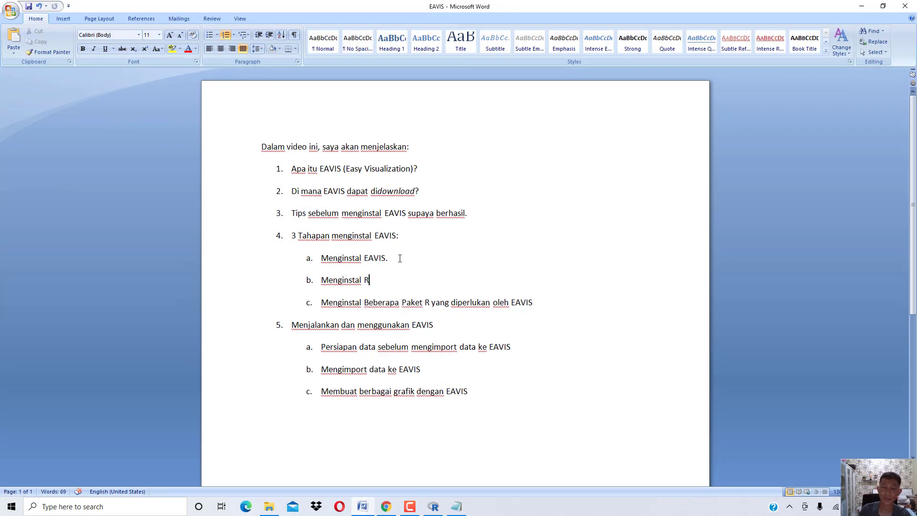
left_click_drag(400, 258, 319, 260)
left_click_drag(377, 282, 346, 280)
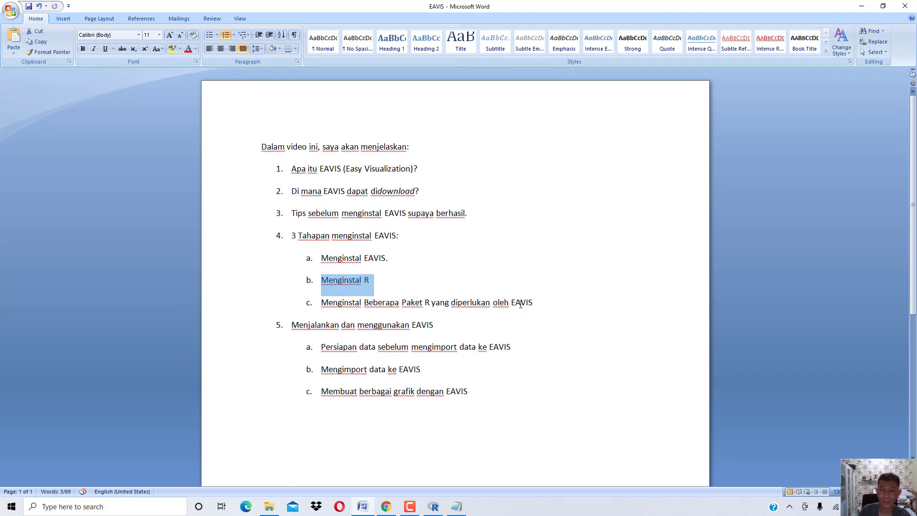
left_click_drag(533, 304, 390, 304)
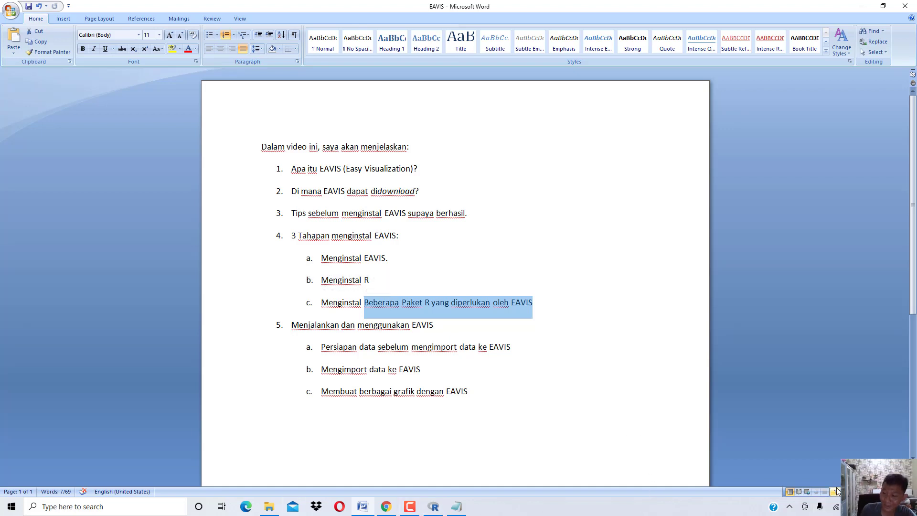
Turn off the PC's Wi-Fi and dismiss the network flyout.
left_click(836, 507)
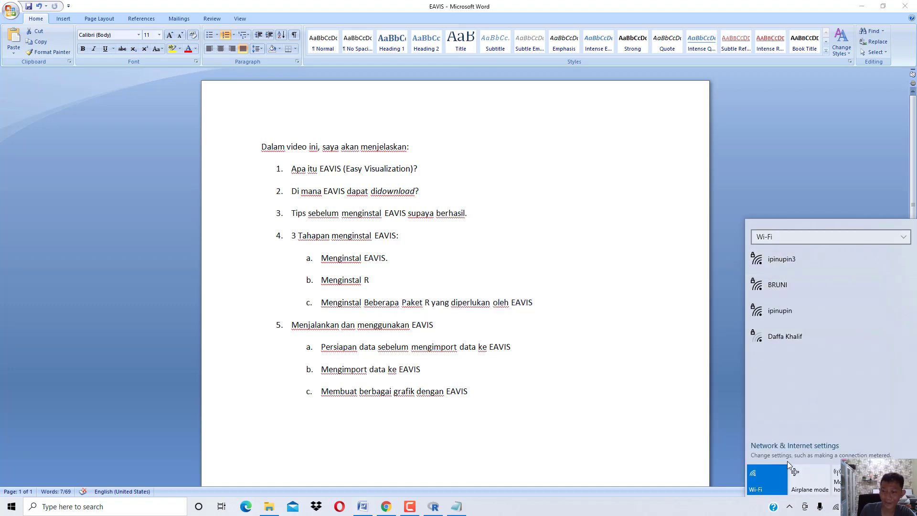
left_click(752, 480)
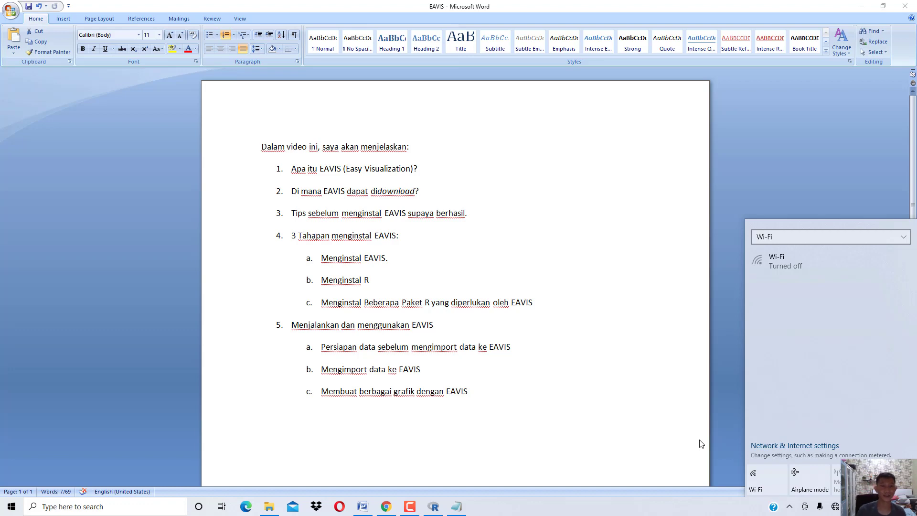
left_click(524, 348)
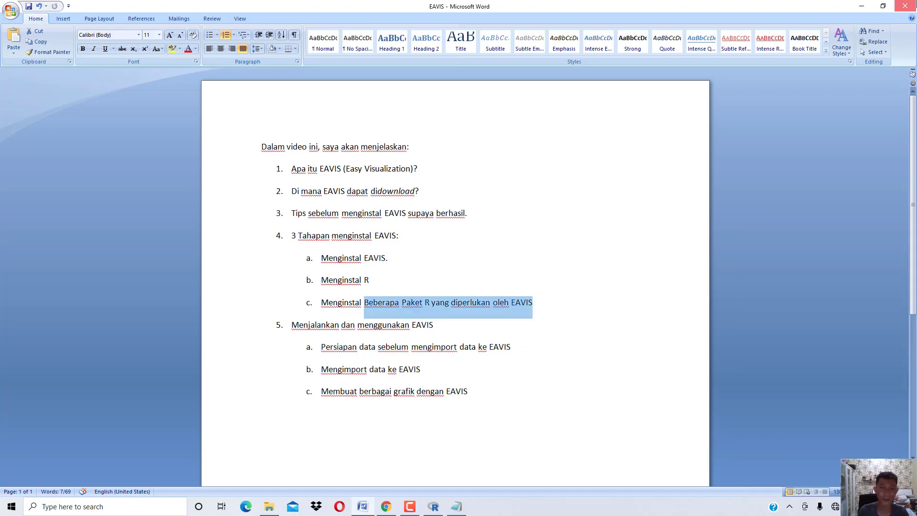
Close Word, R without saving the workspace image, and the how_to_install text document.
left_click(905, 6)
left_click(905, 6)
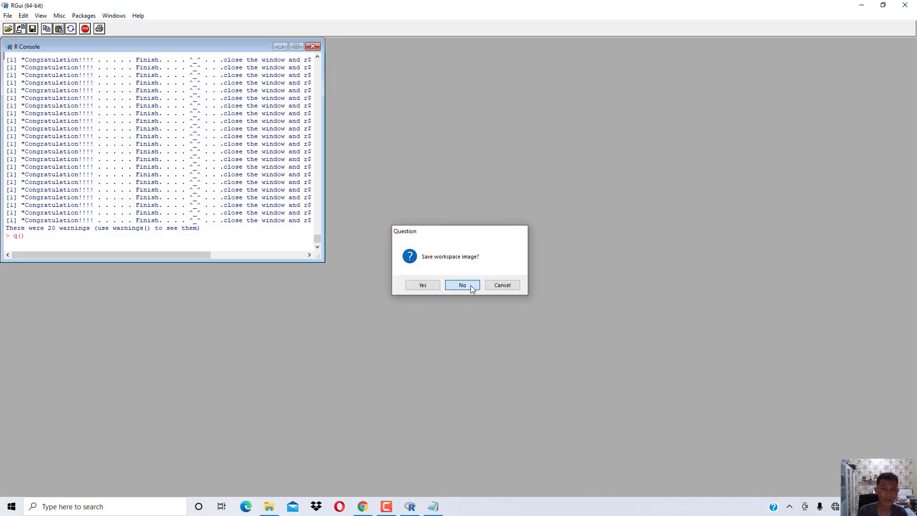
left_click(466, 286)
left_click(889, 79)
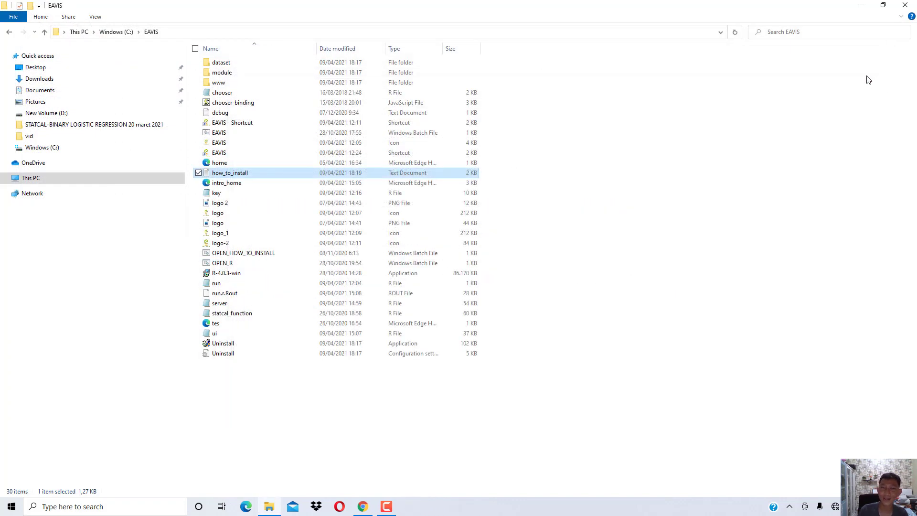
Browse to the C:\EAVIS\dataset folder in File Explorer to view the sample data files.
left_click(42, 148)
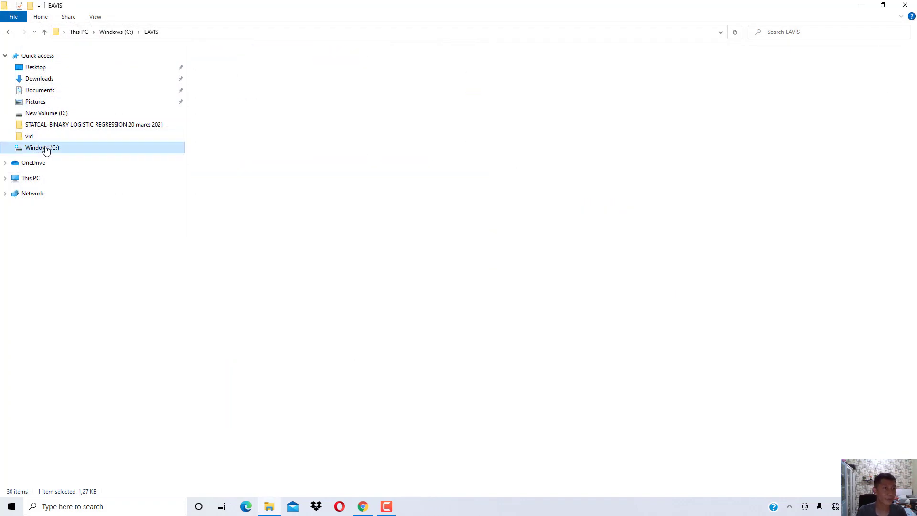
double_click(214, 113)
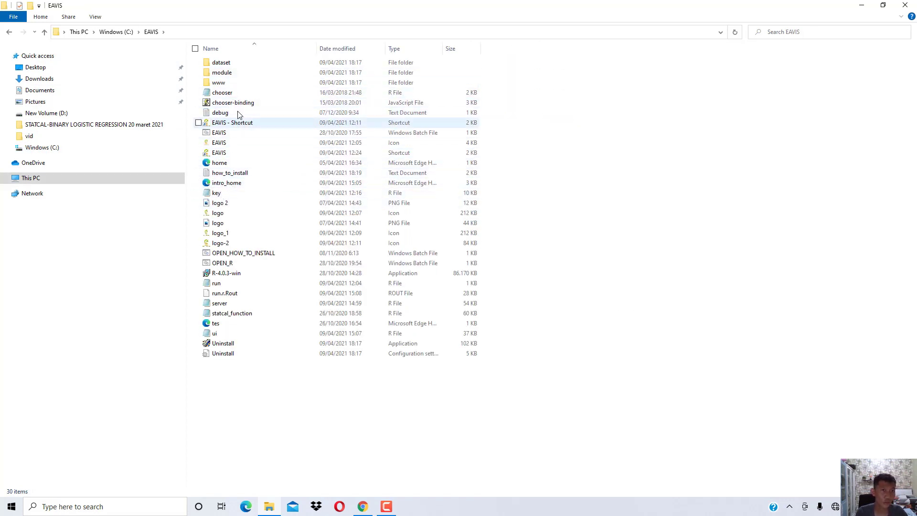
double_click(222, 63)
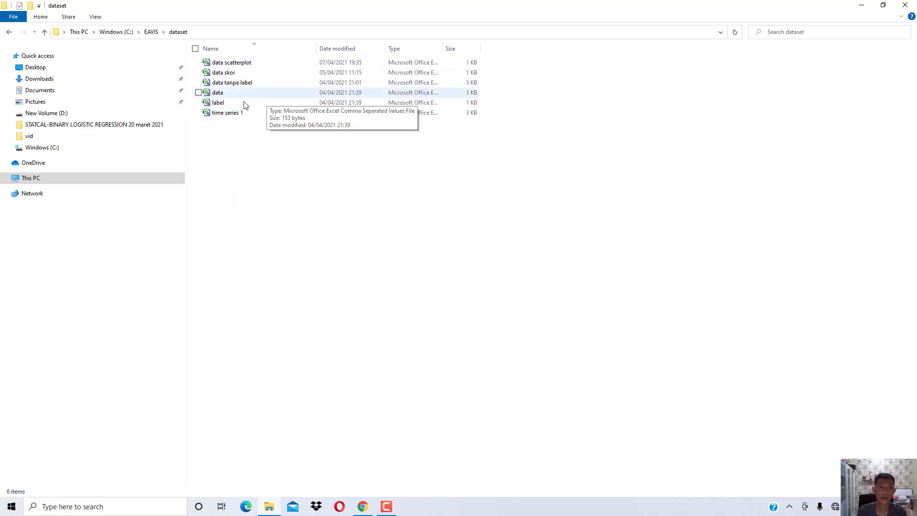
Minimize File Explorer, move the EAVIS shortcut to an empty area near the upper middle of the desktop, and launch EAVIS.
left_click(866, 5)
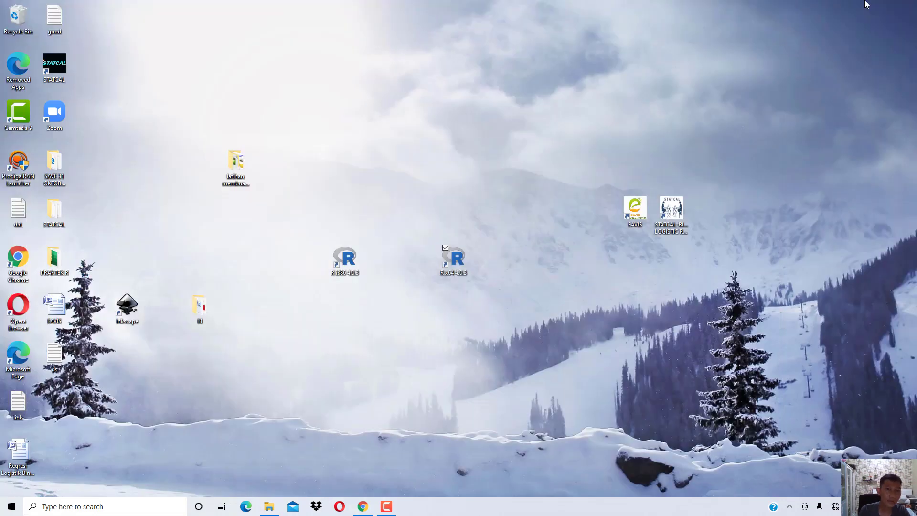
left_click_drag(635, 210, 526, 115)
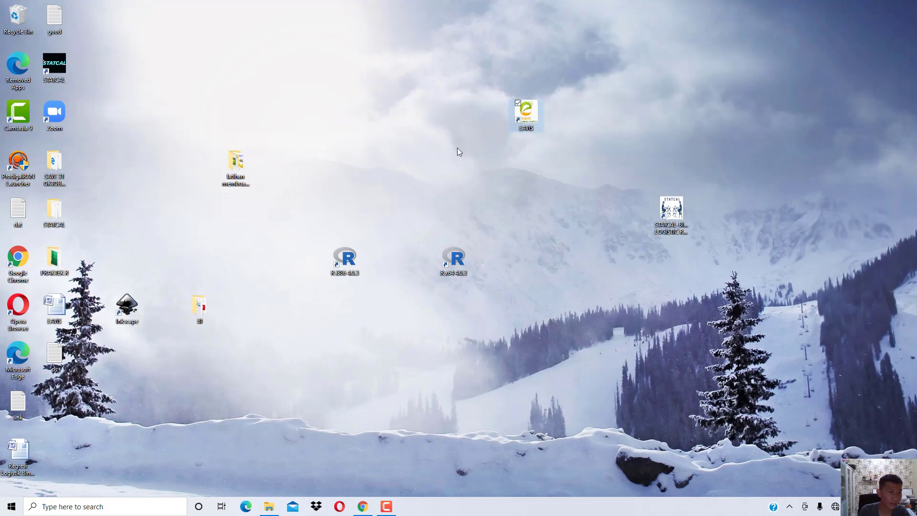
double_click(523, 122)
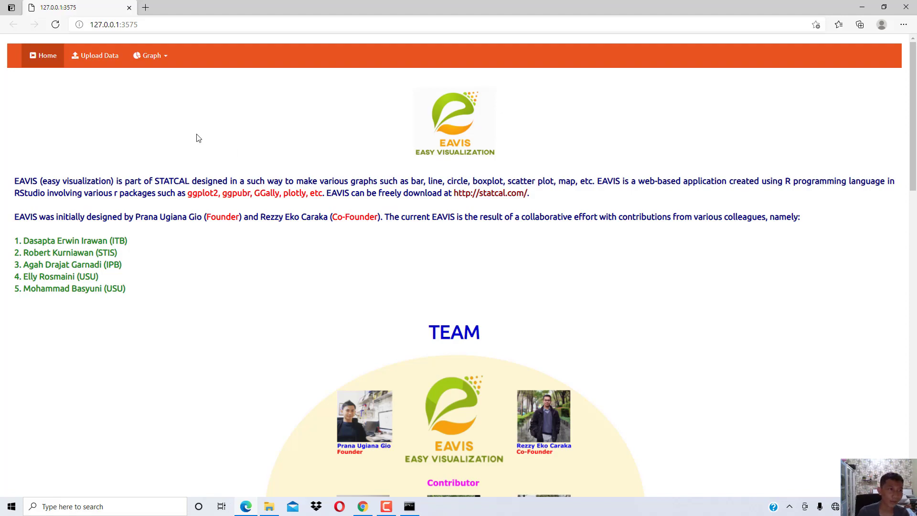
Look through the EAVIS home page, the list of available graph types and the Upload Data page.
scroll(196, 136, "down", 15)
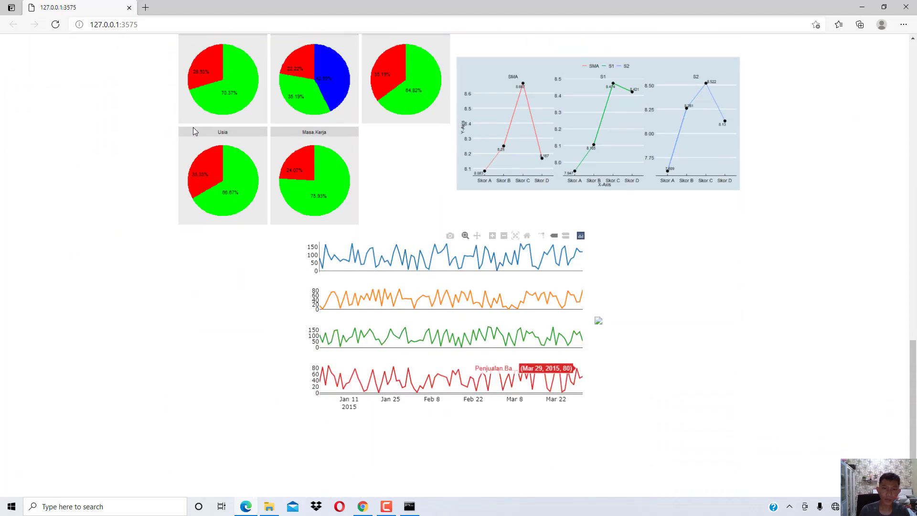
scroll(193, 129, "up", 15)
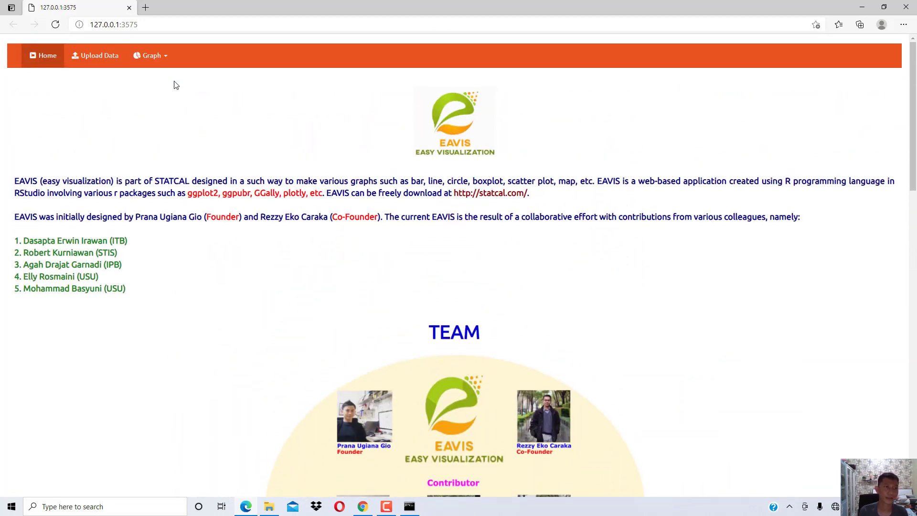
left_click(164, 56)
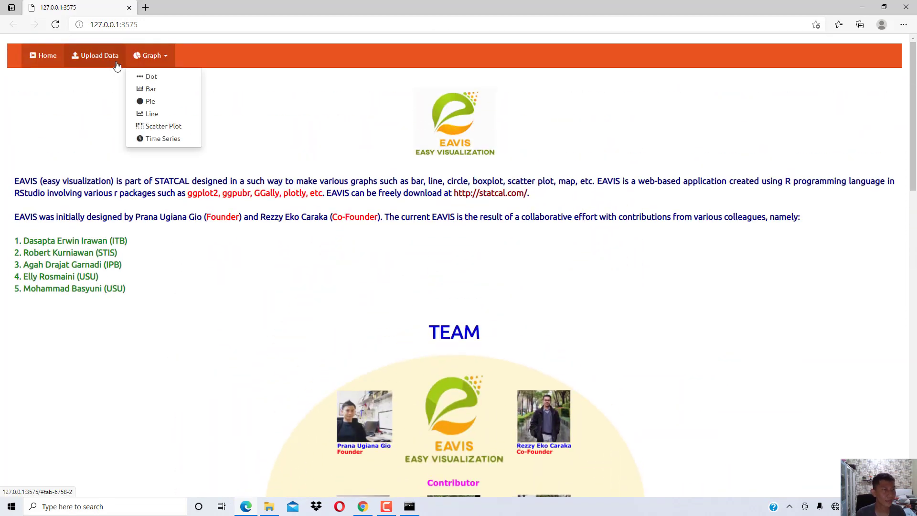
left_click(117, 60)
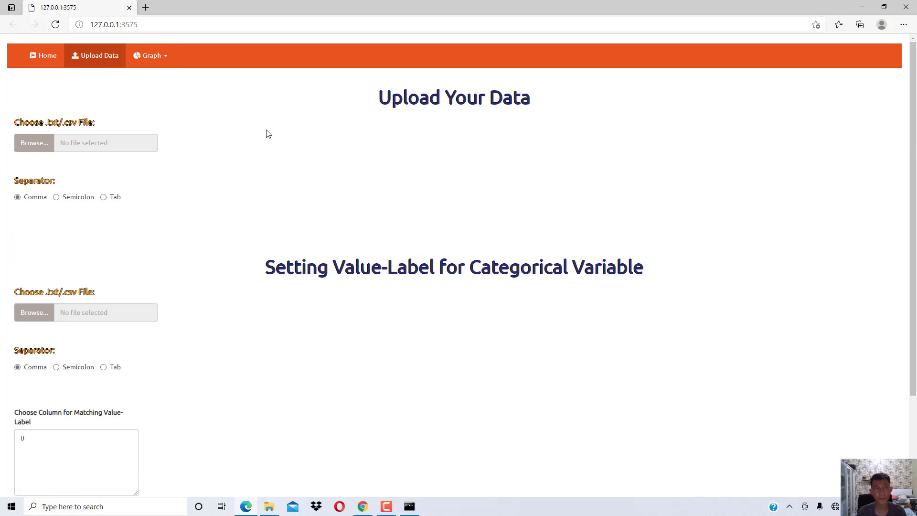
left_click(151, 57)
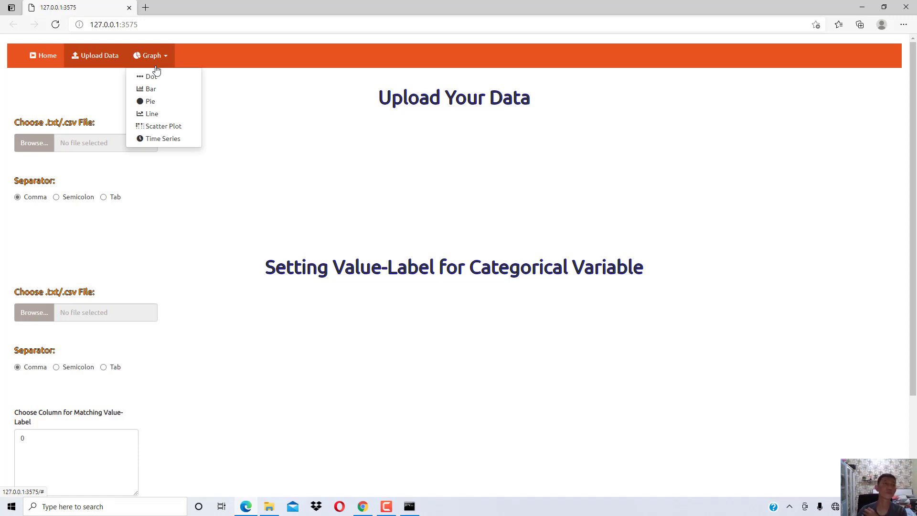
left_click(348, 156)
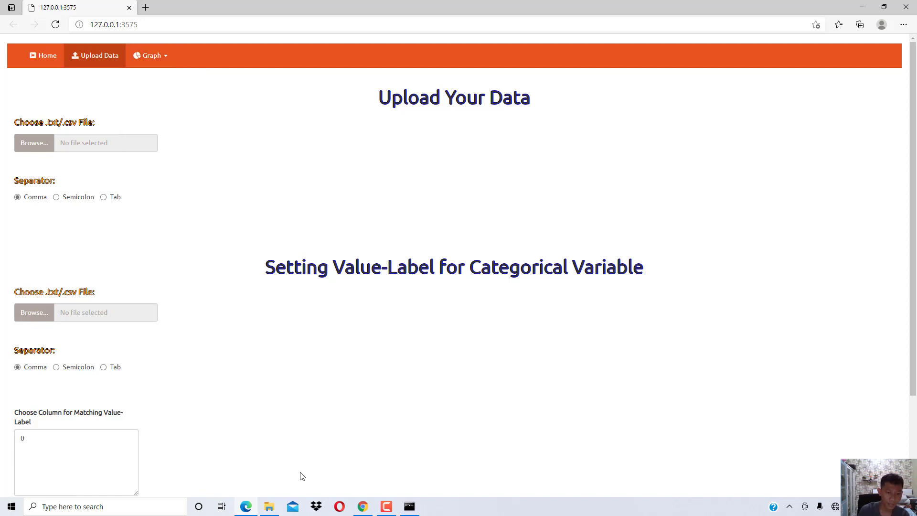
Open the data scatterplot file from the dataset folder in Excel and widen File Explorer's Type column to read the full file type.
left_click(273, 510)
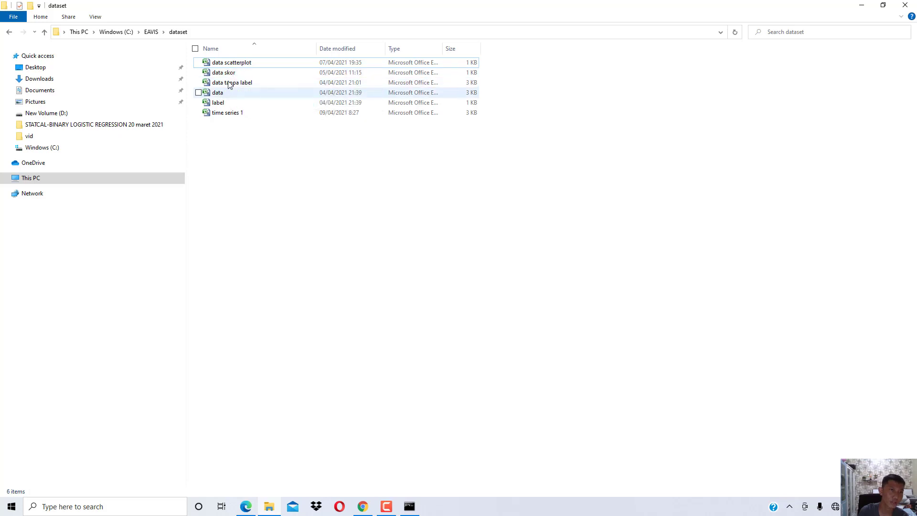
double_click(240, 63)
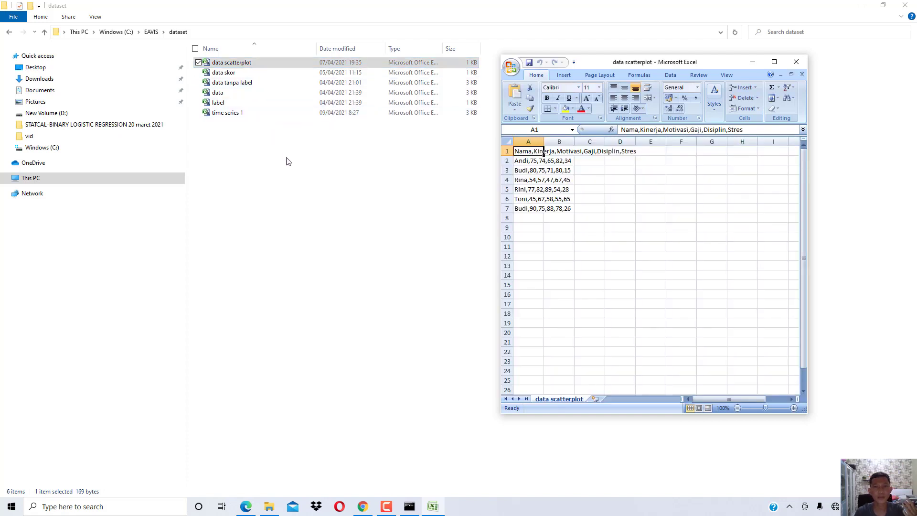
left_click(321, 140)
left_click_drag(444, 45, 569, 48)
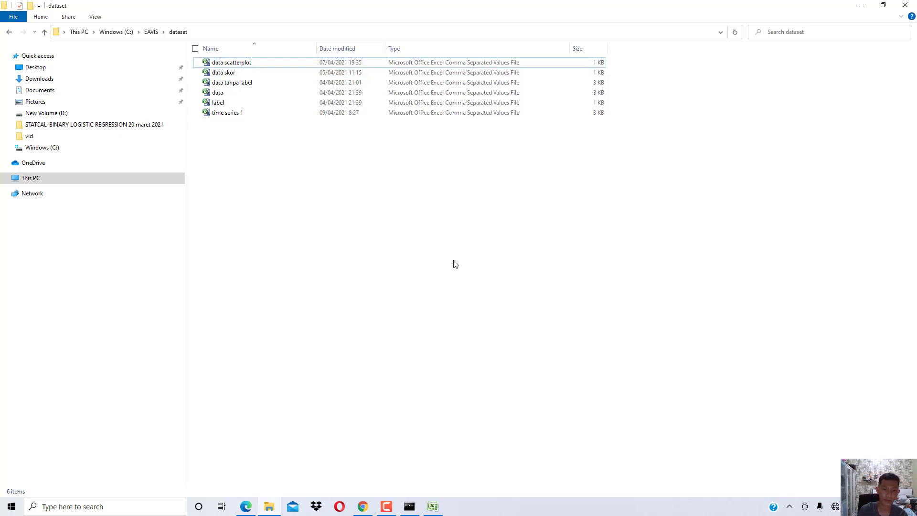
Maximize the data scatterplot workbook in Excel and examine how commas separate the values in its header and data rows.
left_click(434, 506)
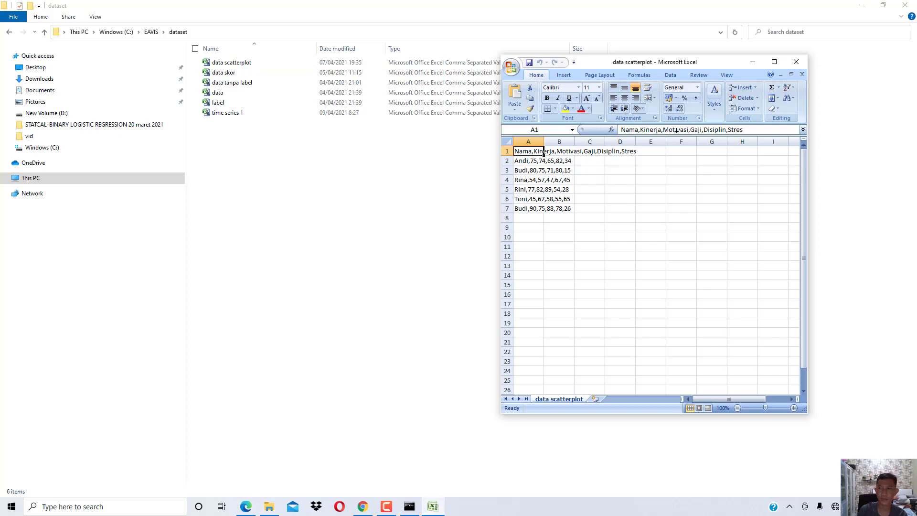
left_click(773, 62)
left_click(46, 113)
left_click(36, 96)
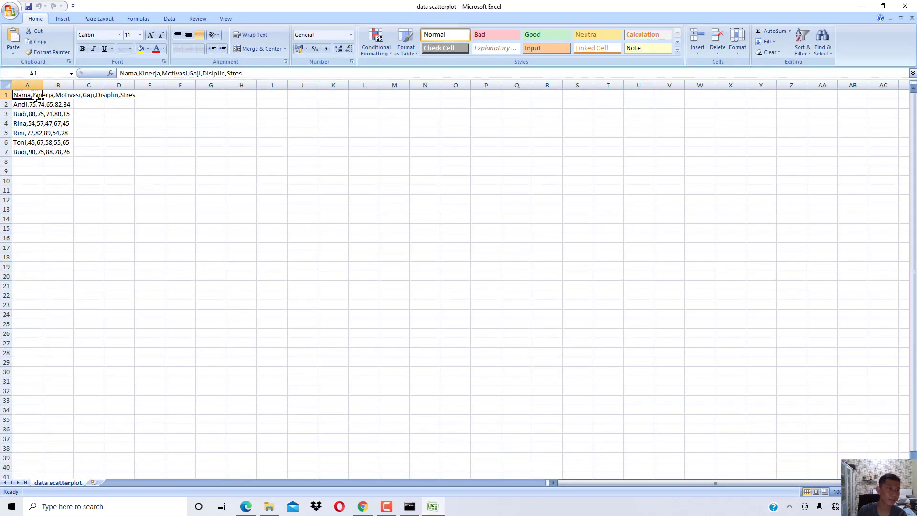
left_click(51, 125)
left_click(30, 105)
left_click(64, 105)
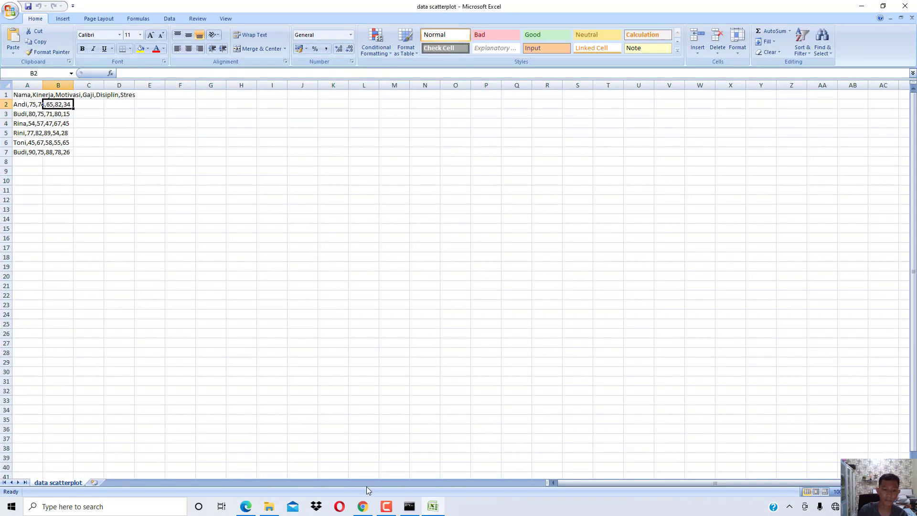
Return to EAVIS in Microsoft Edge and upload data scatterplot.csv from C:\EAVIS\dataset with Comma as the separator.
left_click(371, 502)
left_click(370, 502)
left_click(363, 505)
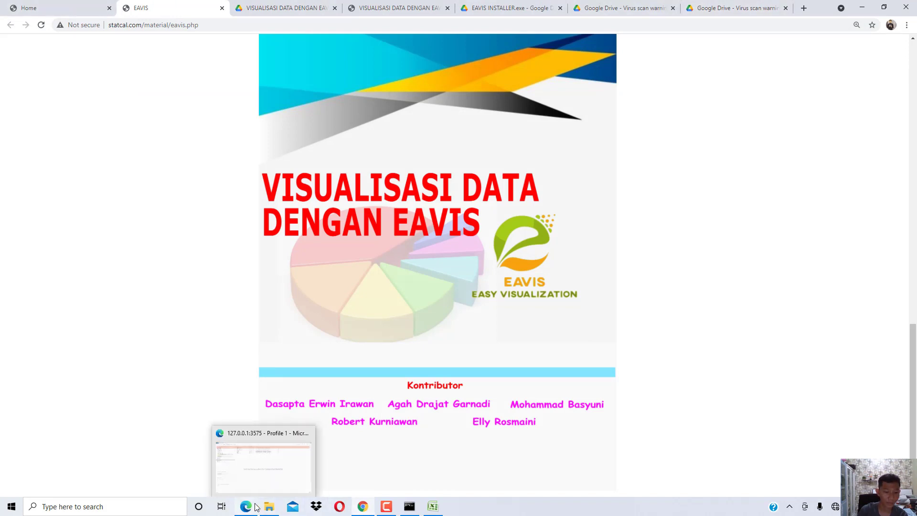
left_click(260, 458)
left_click(45, 148)
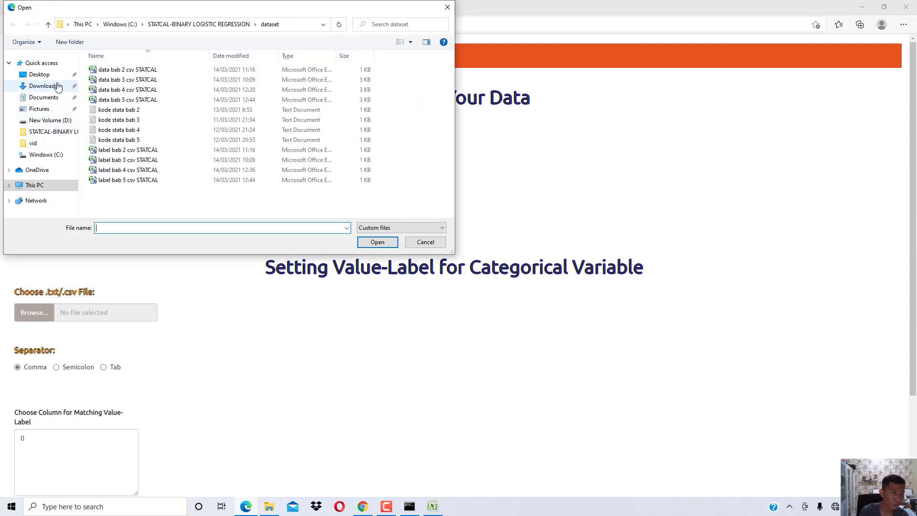
left_click(48, 154)
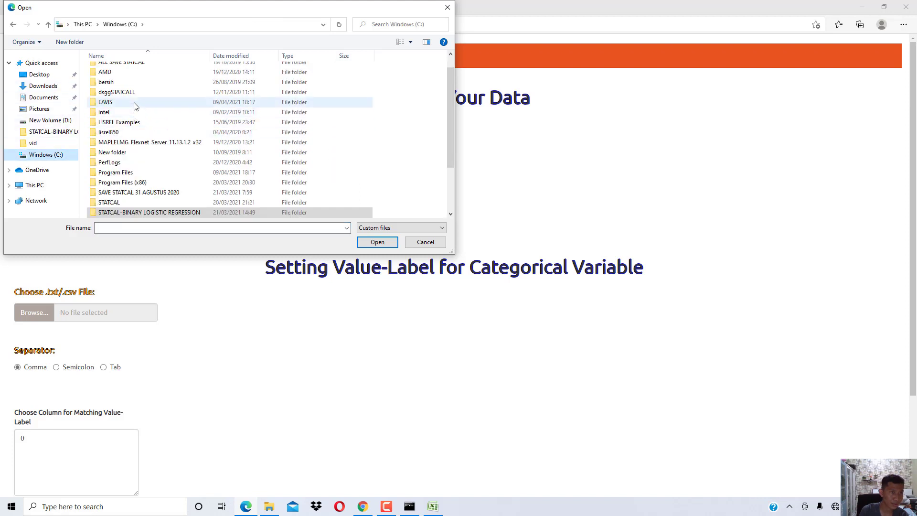
double_click(248, 102)
double_click(106, 69)
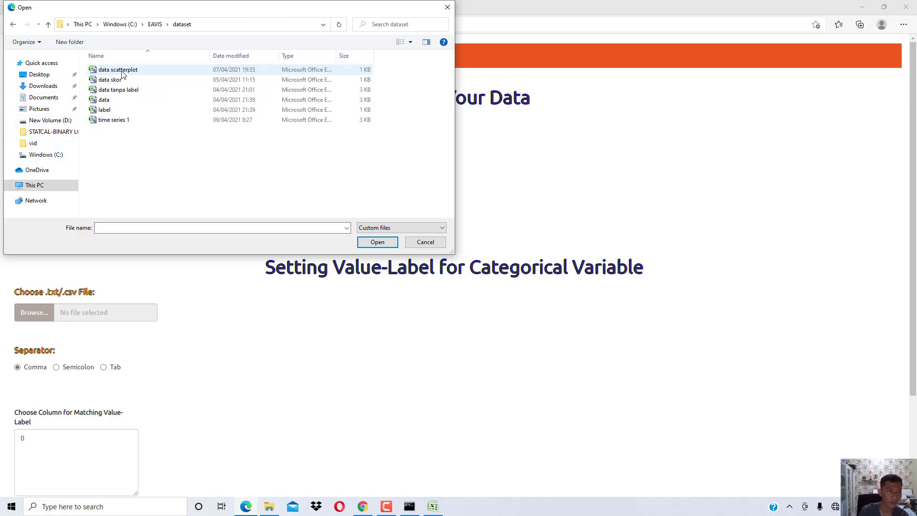
left_click(125, 71)
double_click(125, 71)
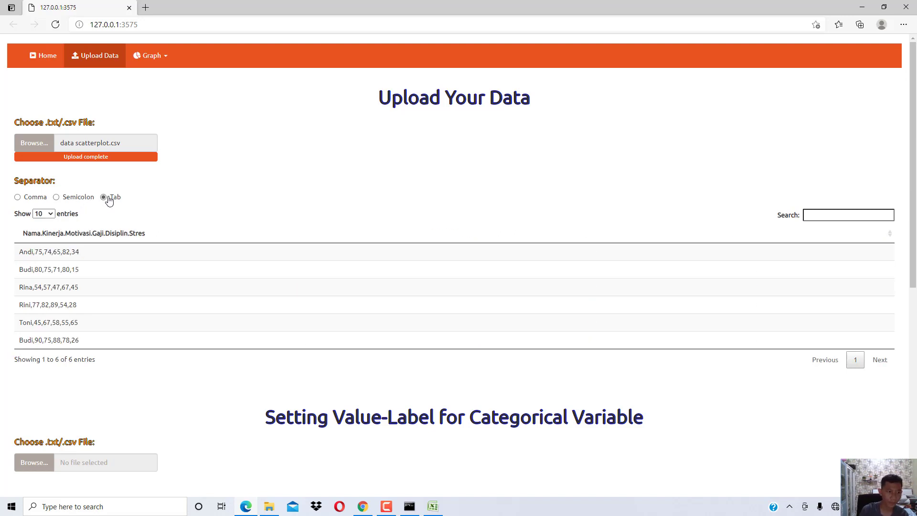
left_click(26, 202)
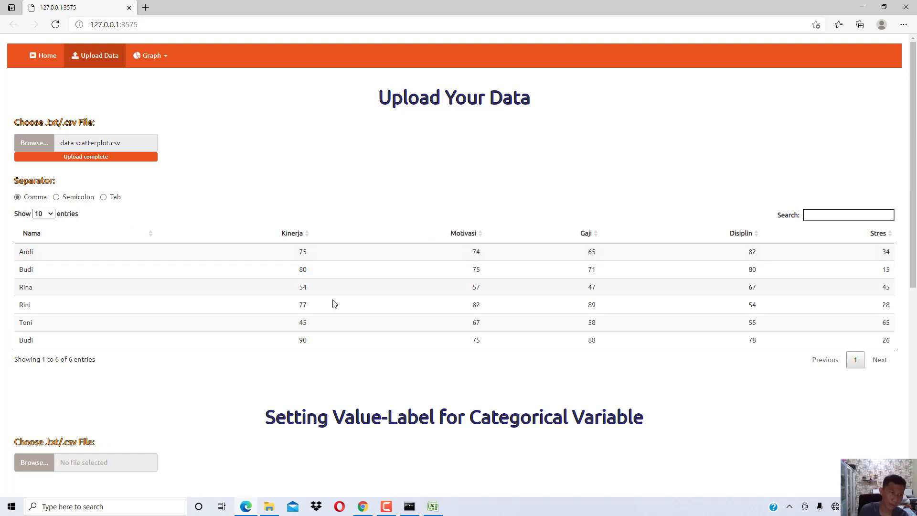
Create a new text document in the EAVIS dataset folder, compare its file type with the CSV files, and minimize File Explorer.
left_click(270, 507)
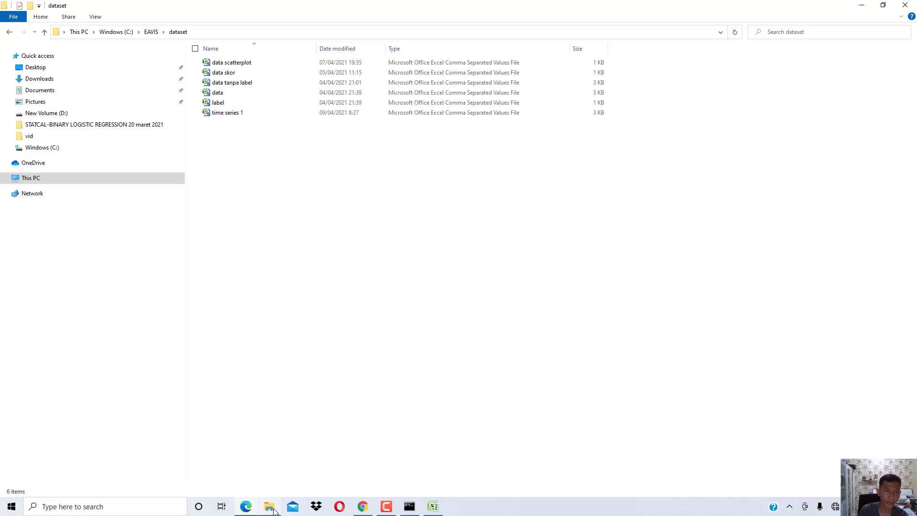
right_click(263, 239)
mouse_move(262, 361)
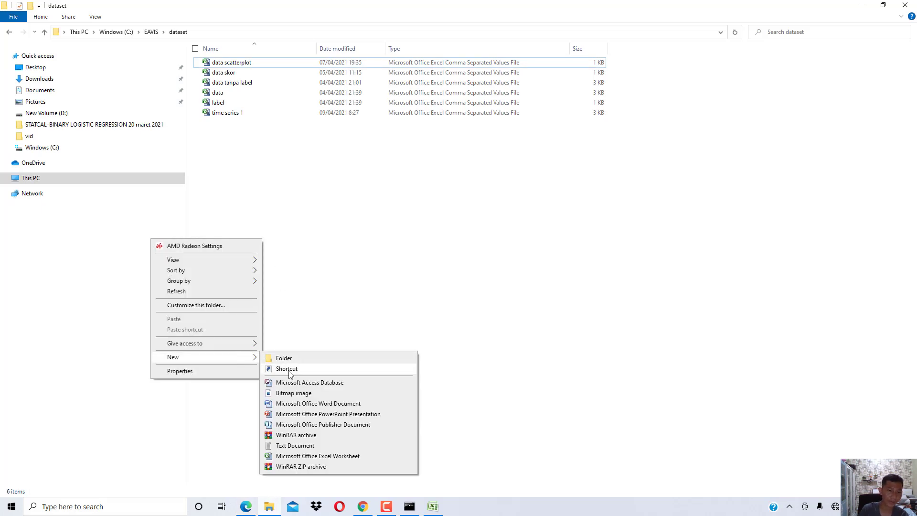
left_click(274, 446)
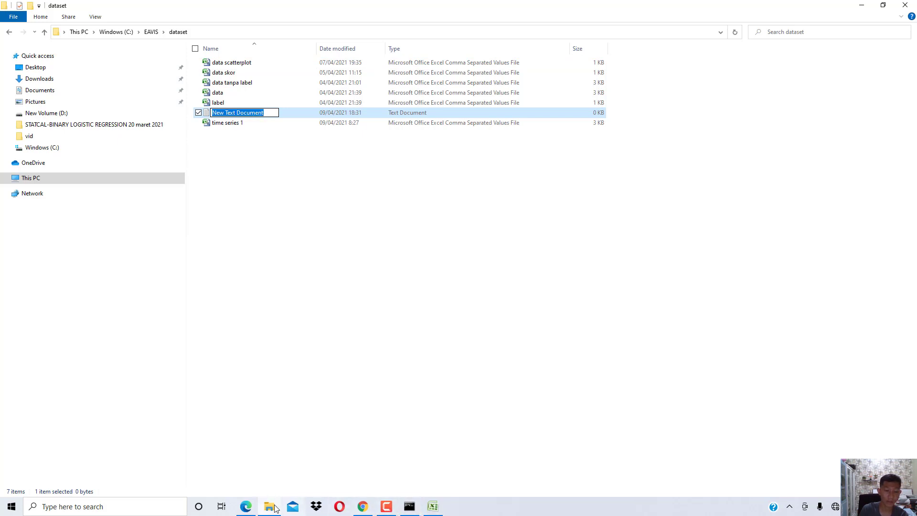
left_click(252, 505)
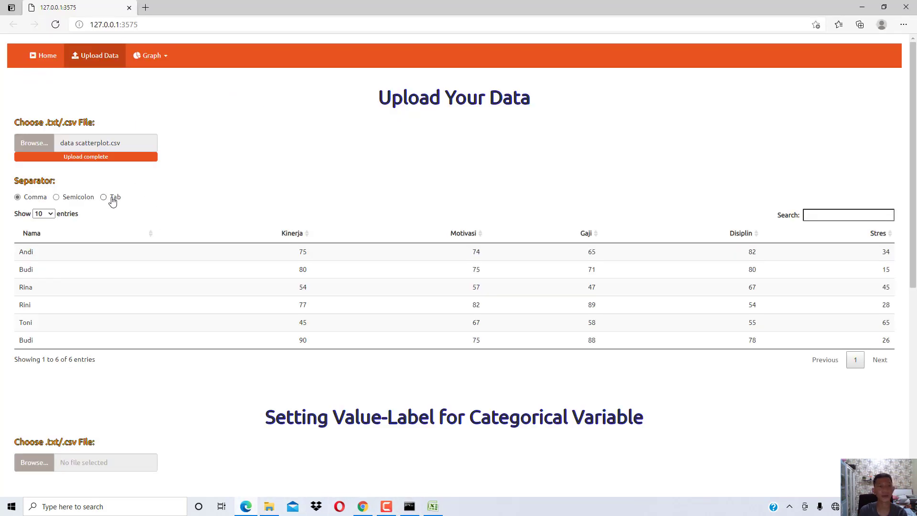
left_click(269, 506)
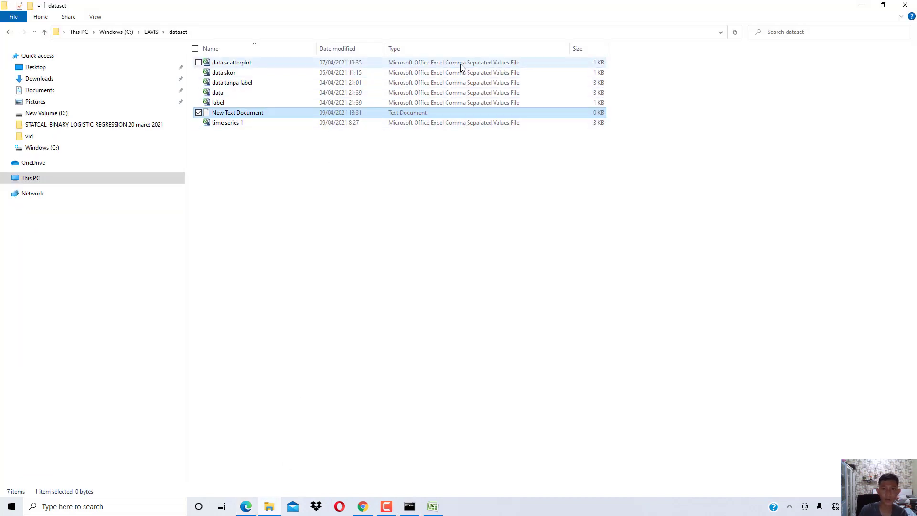
left_click(861, 5)
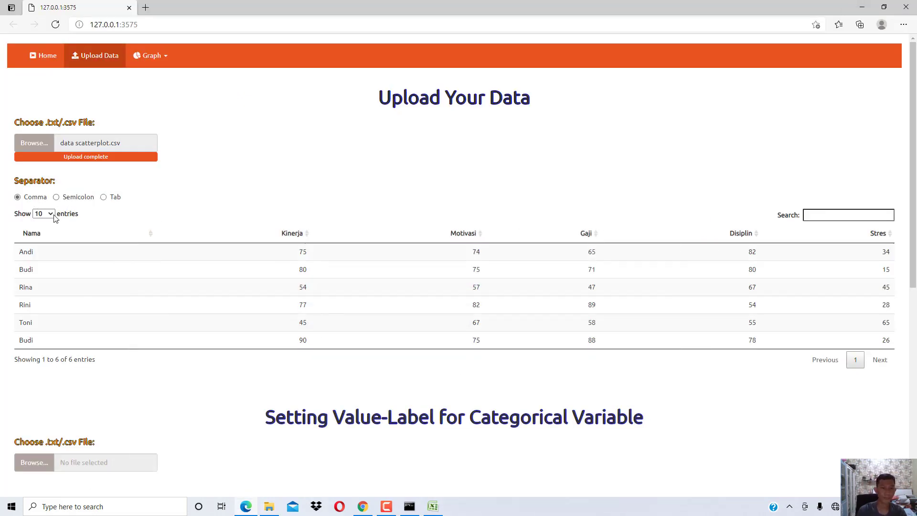
Examine the uploaded data table, the value-label settings for categorical variables and the Your Data Now table on the upload page.
scroll(322, 191, "down", 4)
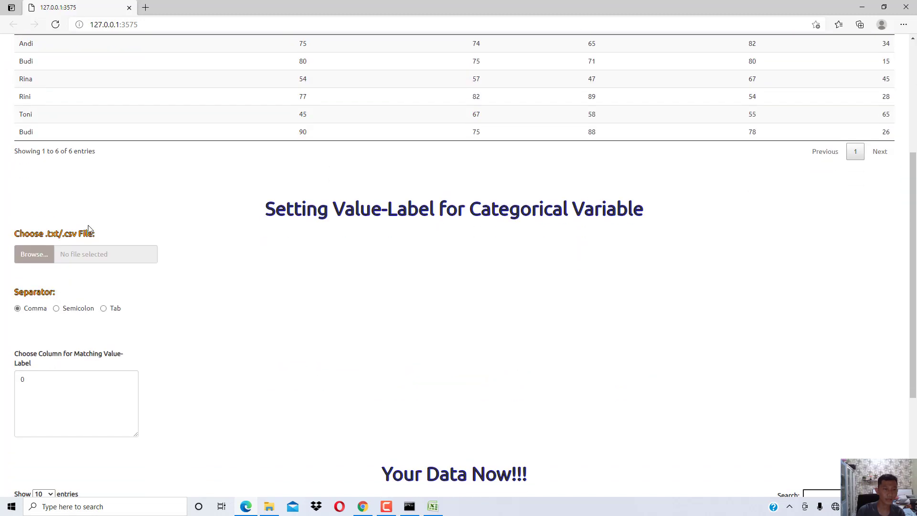
scroll(281, 231, "down", 3)
scroll(307, 188, "up", 4)
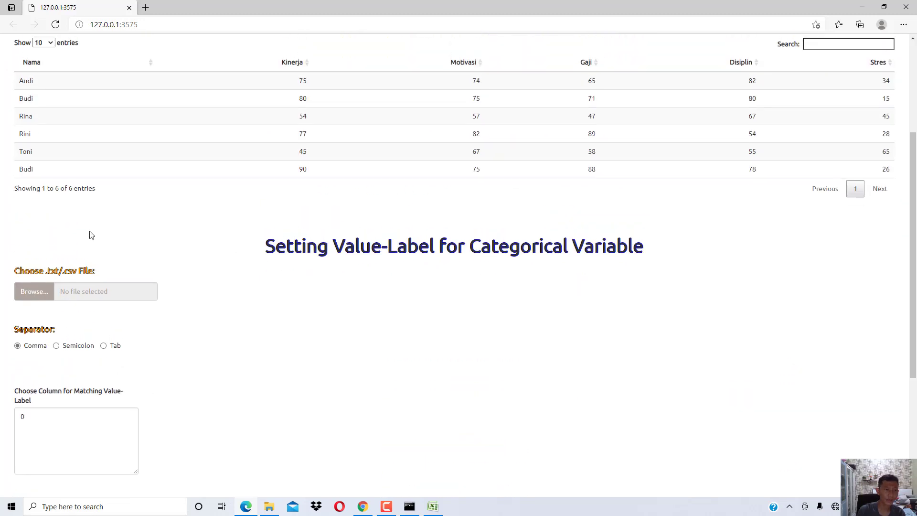
scroll(327, 180, "down", 3)
scroll(327, 180, "down", 1)
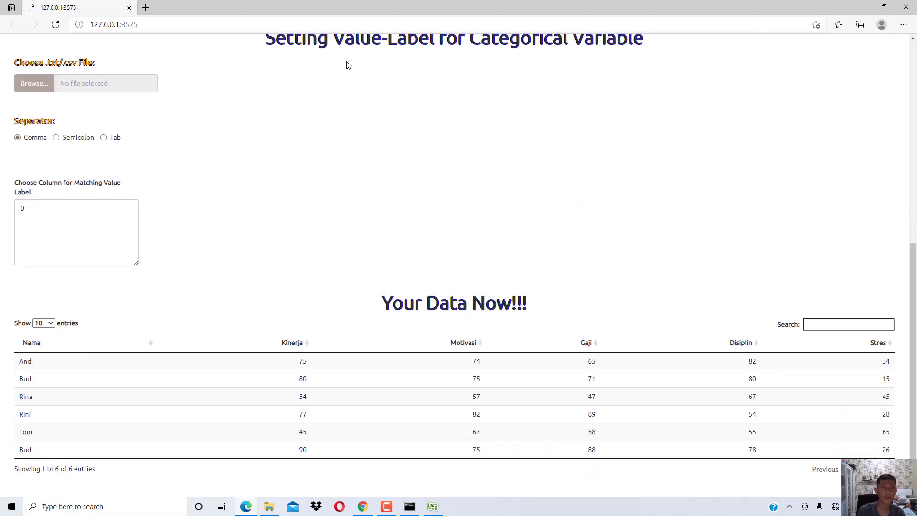
scroll(334, 95, "up", 1)
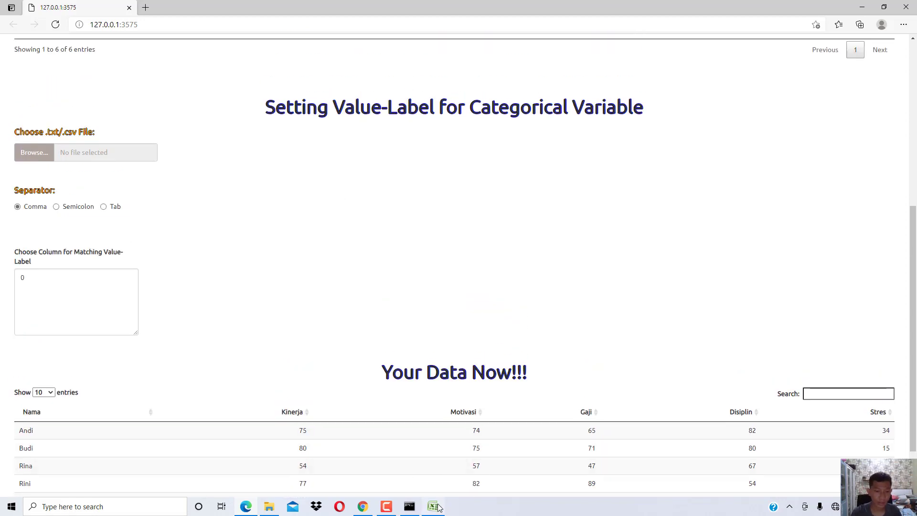
scroll(335, 231, "up", 5)
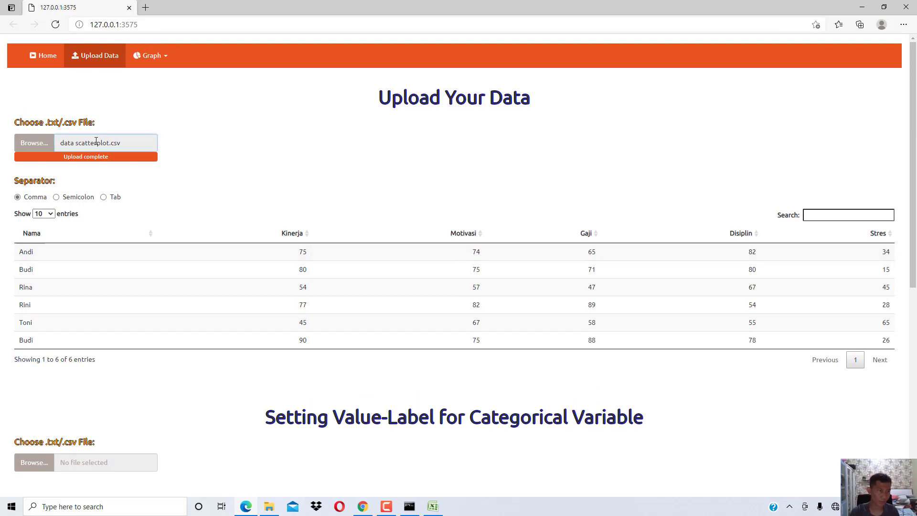
left_click_drag(122, 143, 61, 143)
left_click(359, 205)
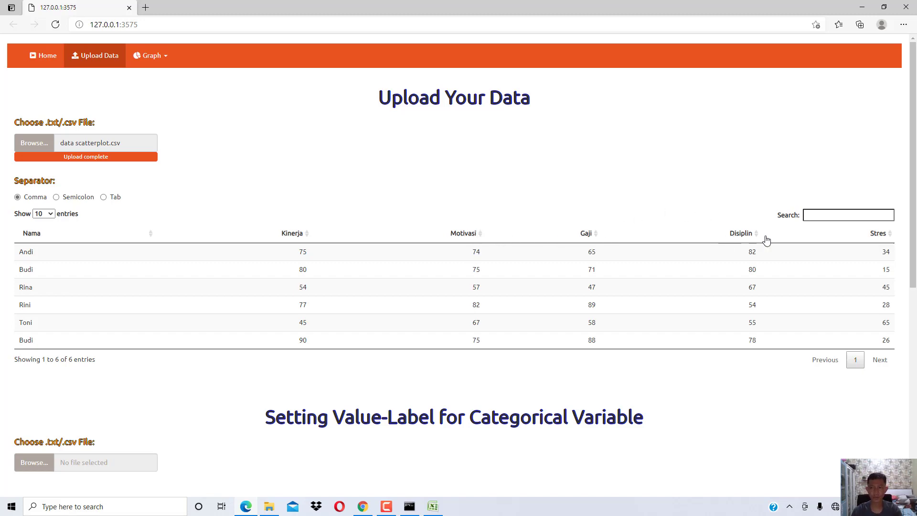
scroll(151, 267, "down", 7)
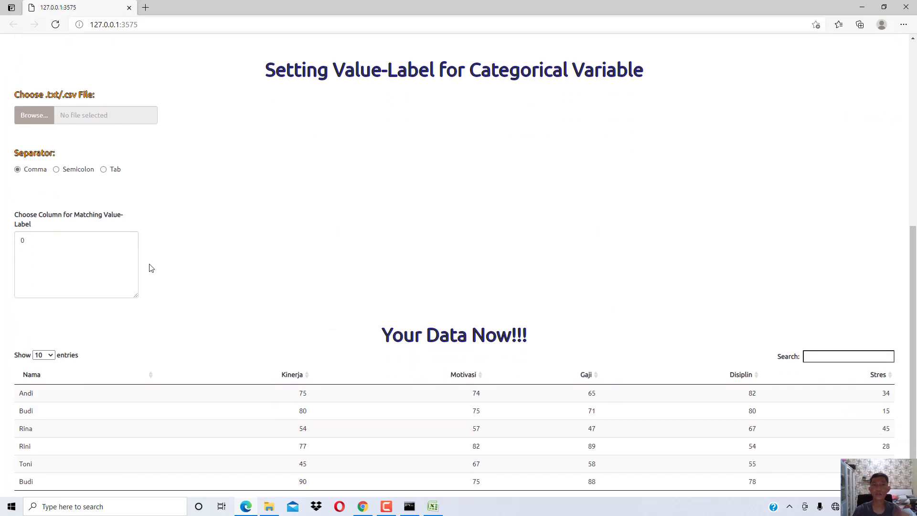
scroll(151, 268, "up", 7)
Open the Scatter Plot page and read the note on selecting numeric variables for the X-axis.
left_click(167, 61)
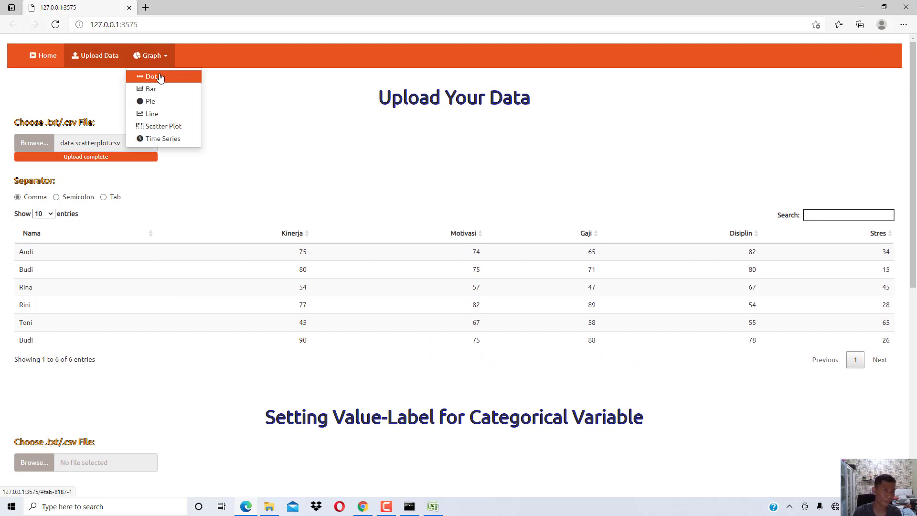
left_click(155, 126)
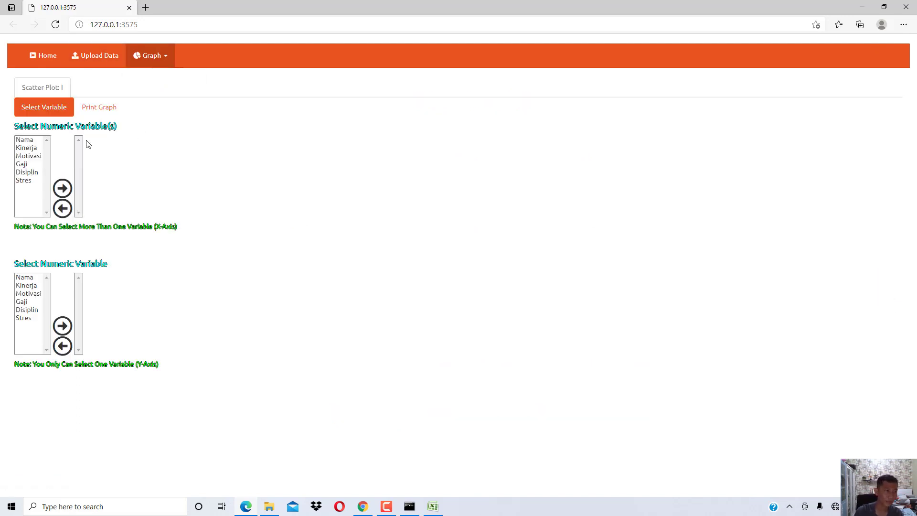
left_click_drag(33, 126, 116, 126)
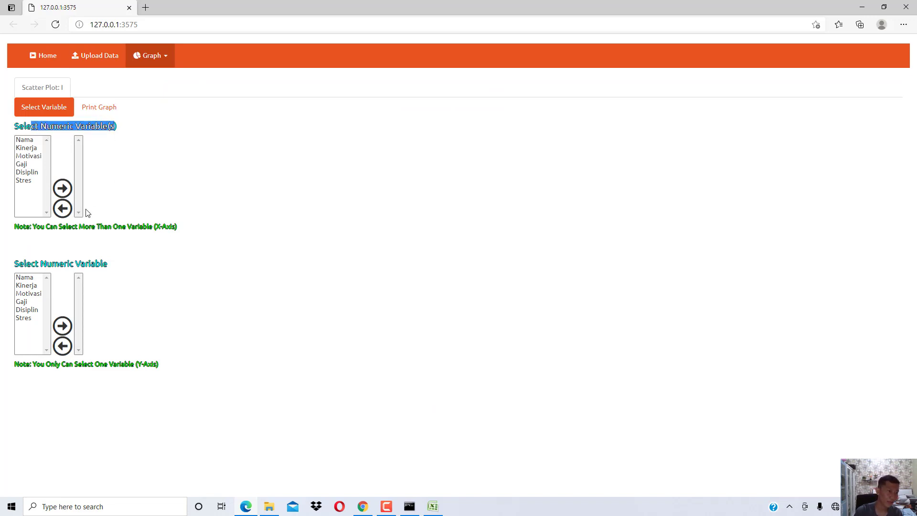
left_click_drag(57, 226, 140, 230)
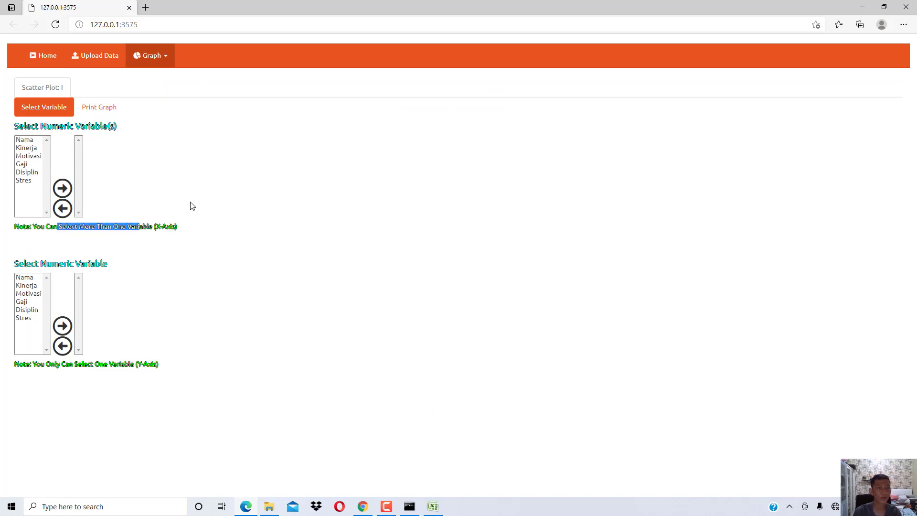
left_click(241, 188)
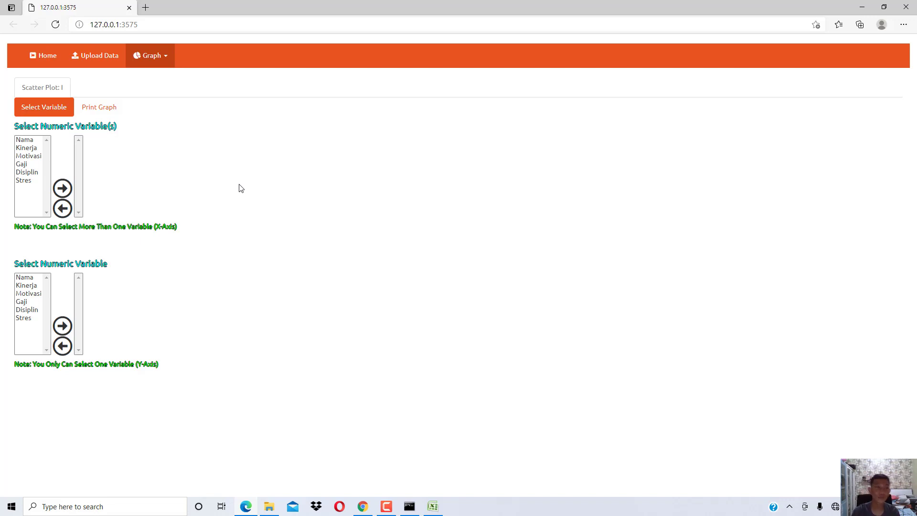
Assign Motivasi, Gaji, Disiplin and Stres as X-axis variables and Kinerja as the Y-axis variable, and read the Y-axis note.
left_click_drag(44, 157, 39, 185)
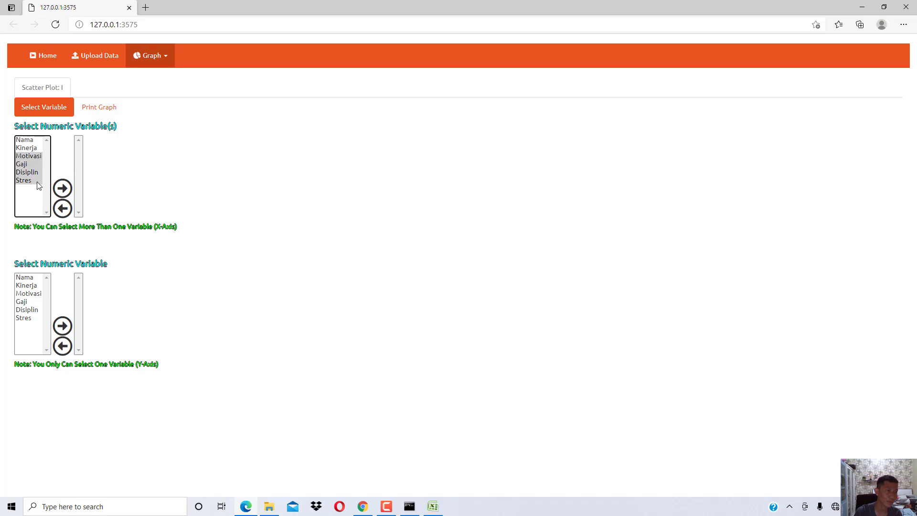
left_click(62, 189)
left_click(21, 285)
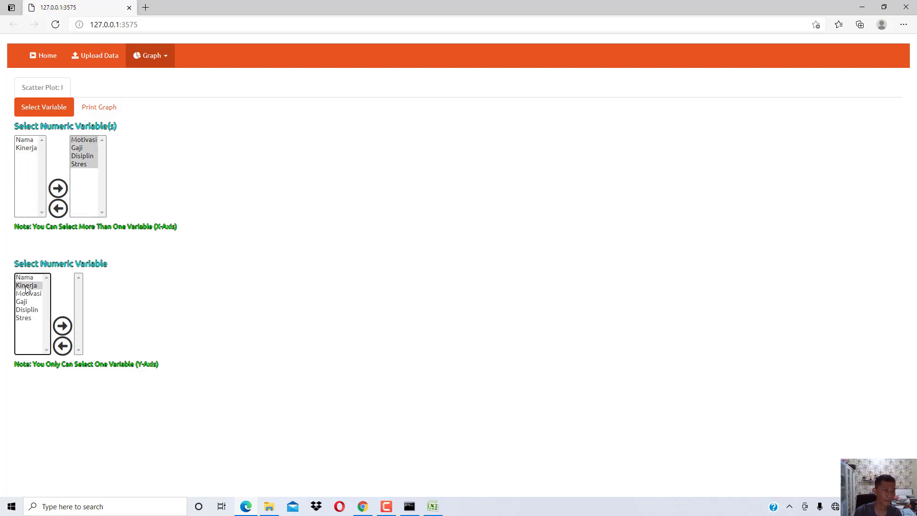
left_click(62, 326)
left_click_drag(111, 264, 31, 258)
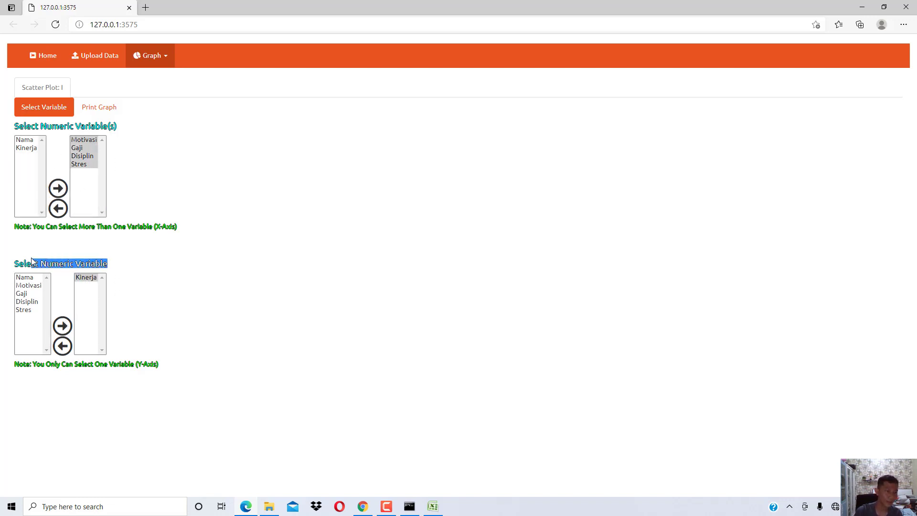
left_click_drag(54, 366, 145, 366)
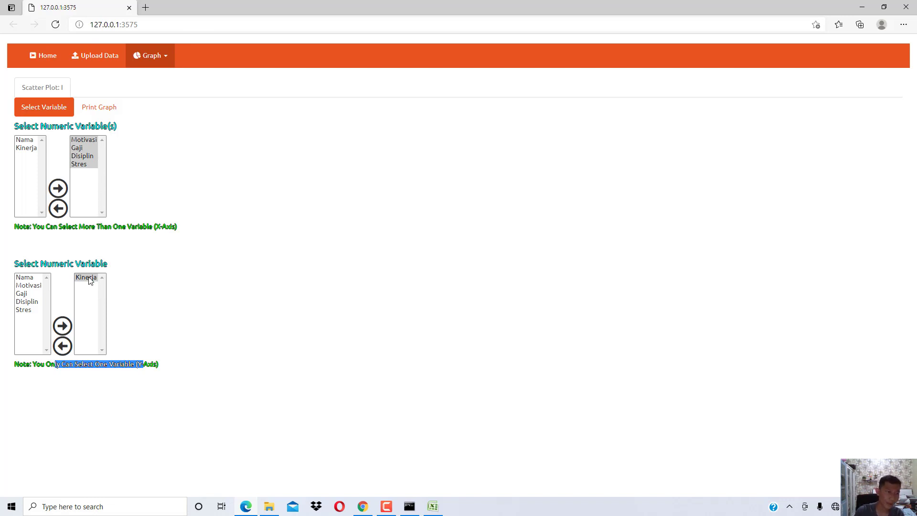
Review the pairing of Motivasi, Gaji, Disiplin and Stres with Kinerja, and display their scatter plots.
left_click(94, 141)
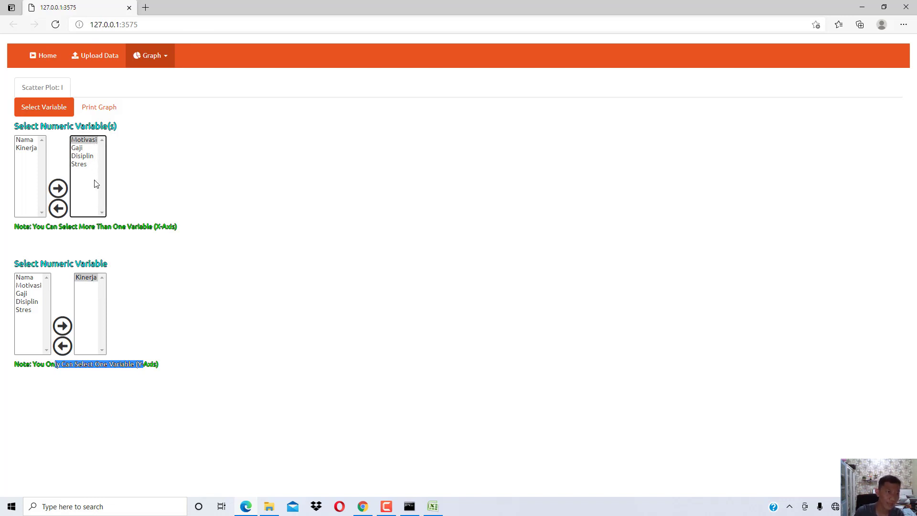
left_click(91, 283)
left_click(78, 148)
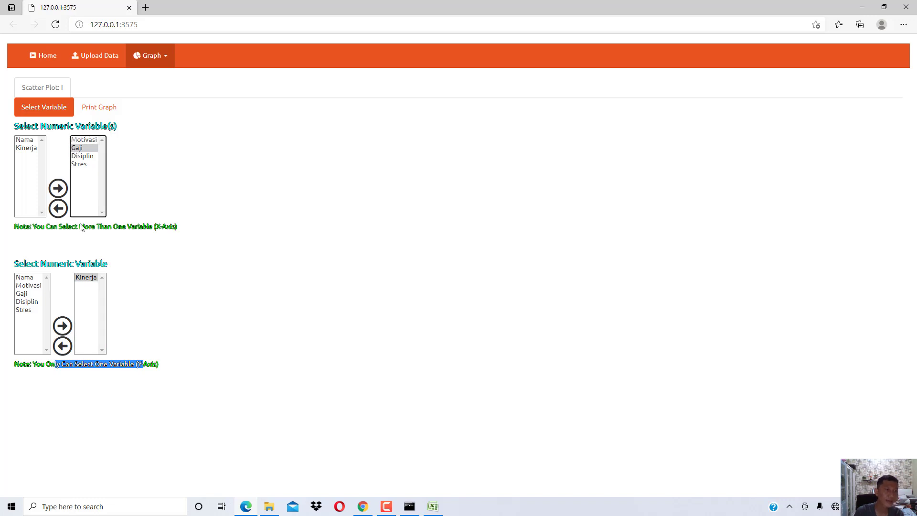
left_click(87, 283)
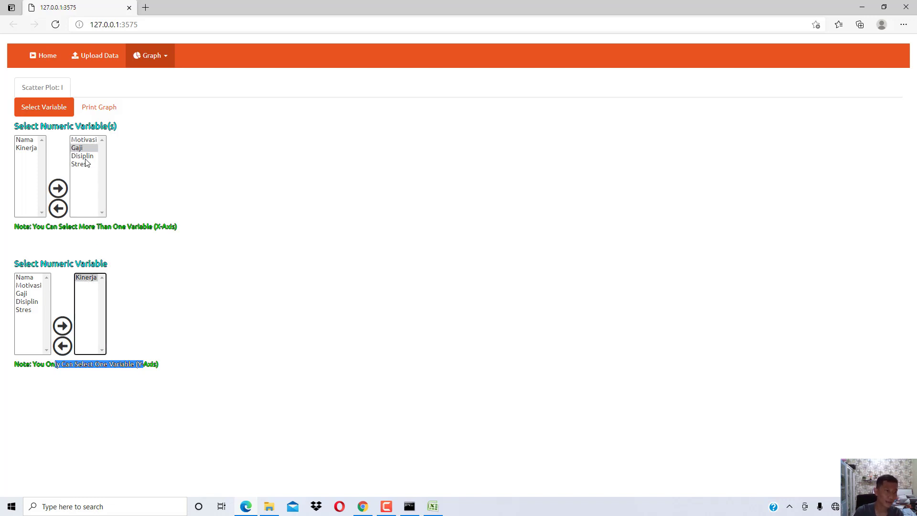
left_click(85, 157)
left_click(88, 282)
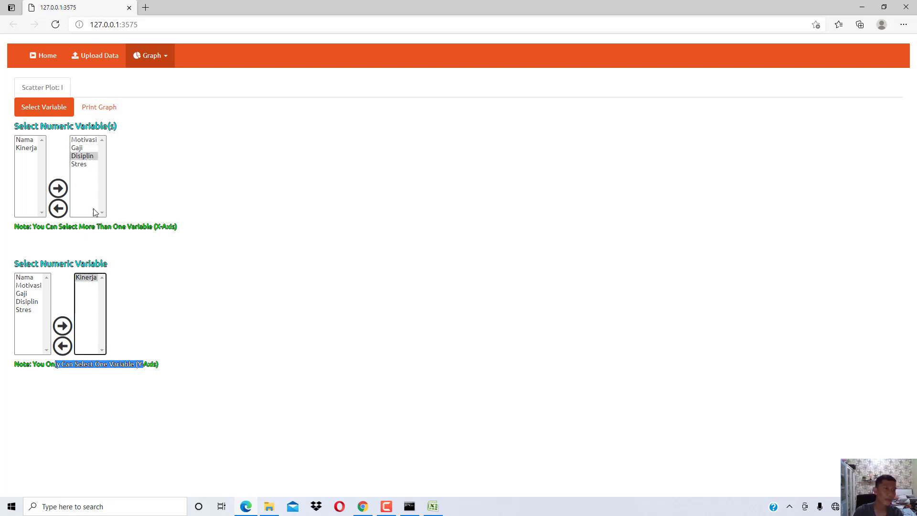
left_click(84, 165)
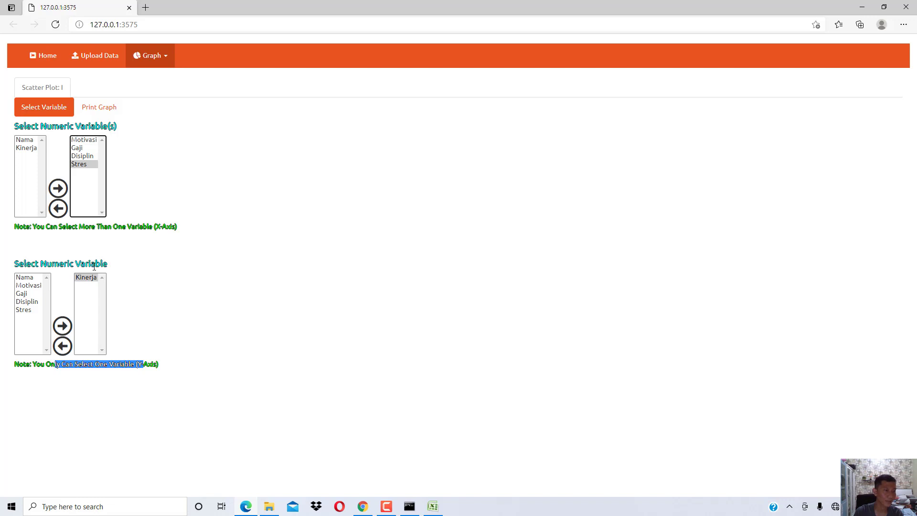
left_click(95, 110)
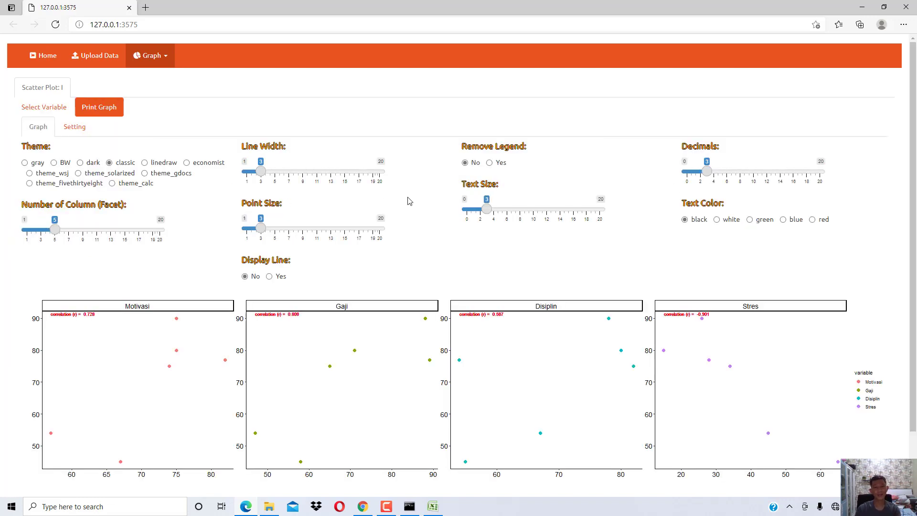
scroll(415, 210, "down", 1)
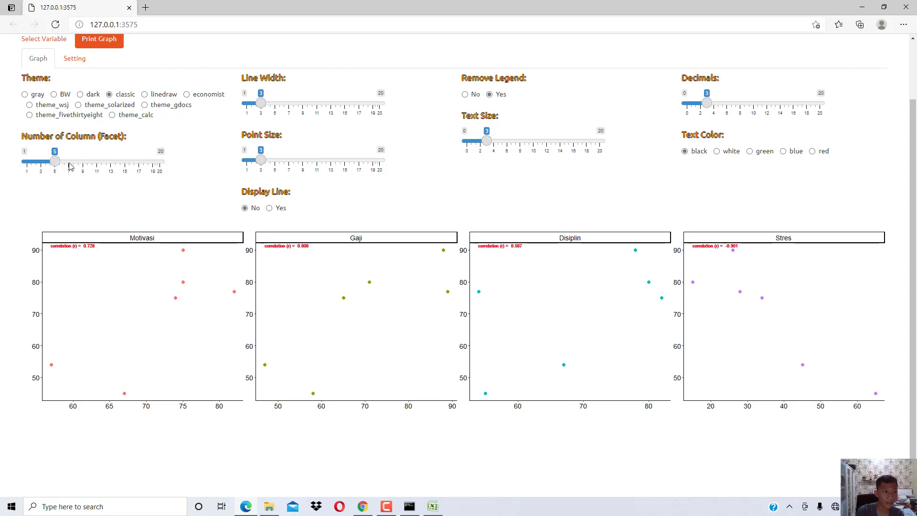
Arrange the scatter plots in 2 facet columns with blue text and the economist theme.
left_click_drag(70, 165, 41, 167)
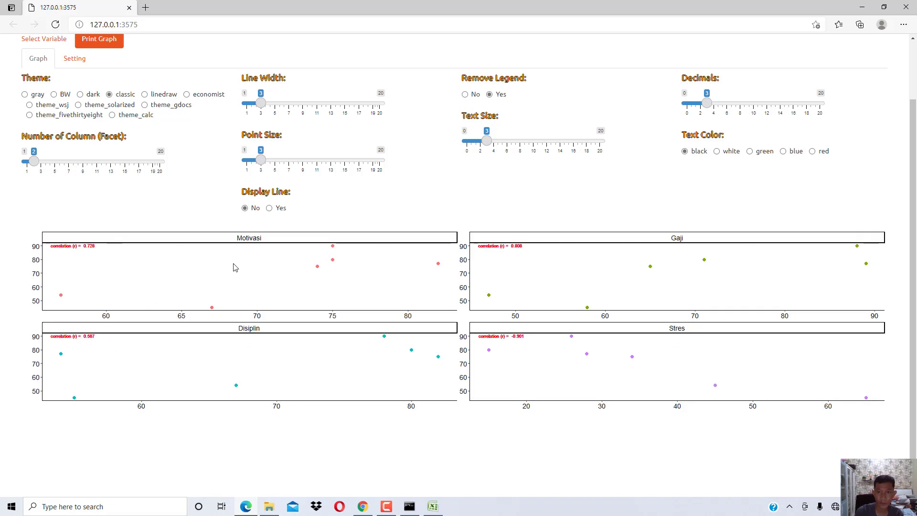
left_click(749, 152)
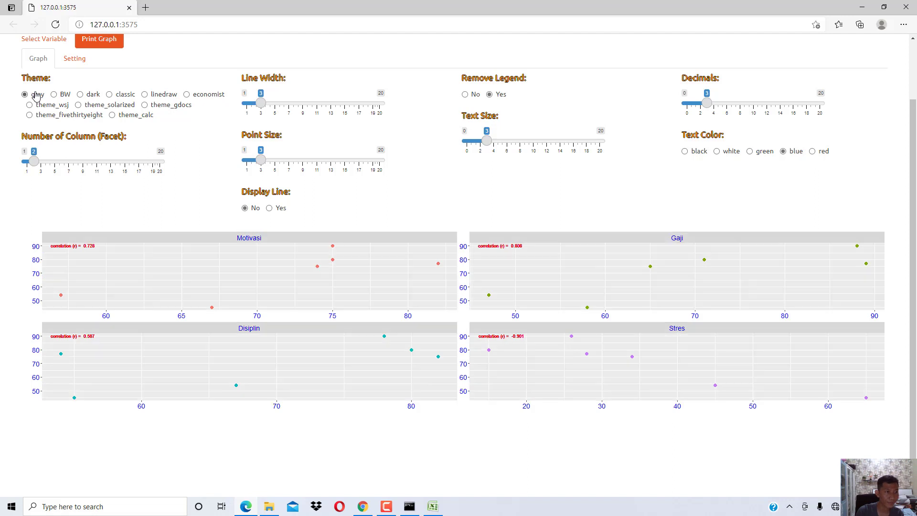
left_click(53, 94)
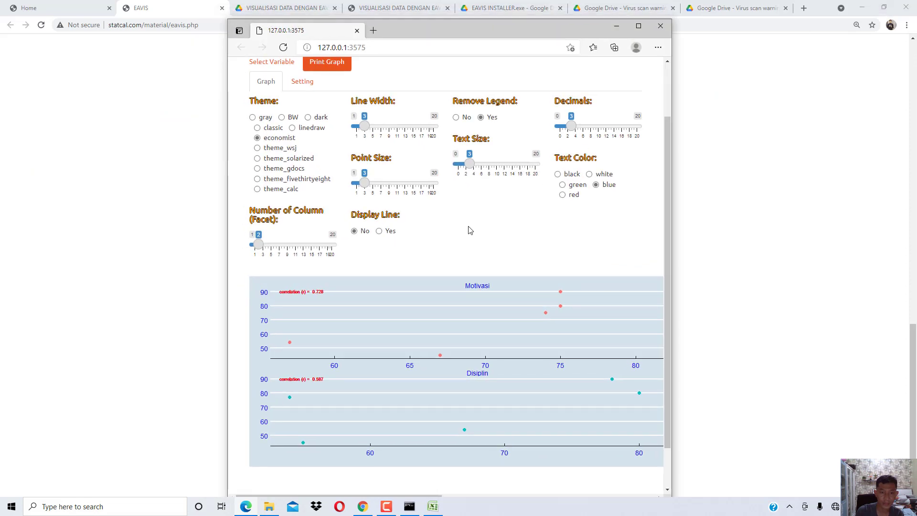
scroll(498, 274, "down", 1)
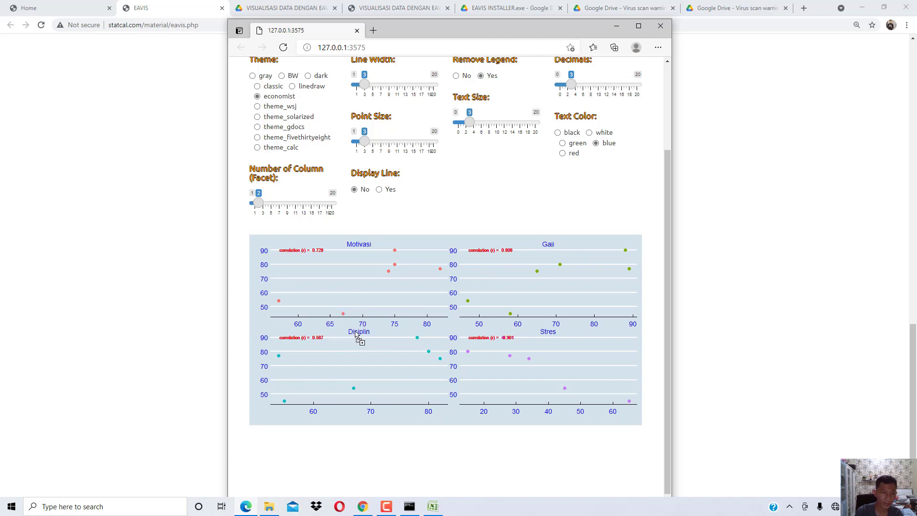
scroll(430, 203, "up", 3)
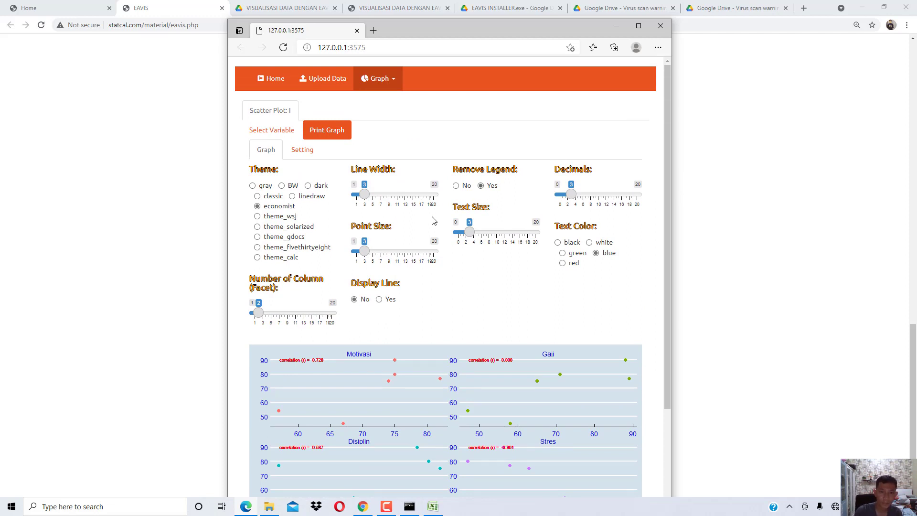
Set the scatter plots' point size to 5, display their trend lines and set the line width to 1.
scroll(382, 253, "down", 2)
left_click_drag(364, 185, 373, 185)
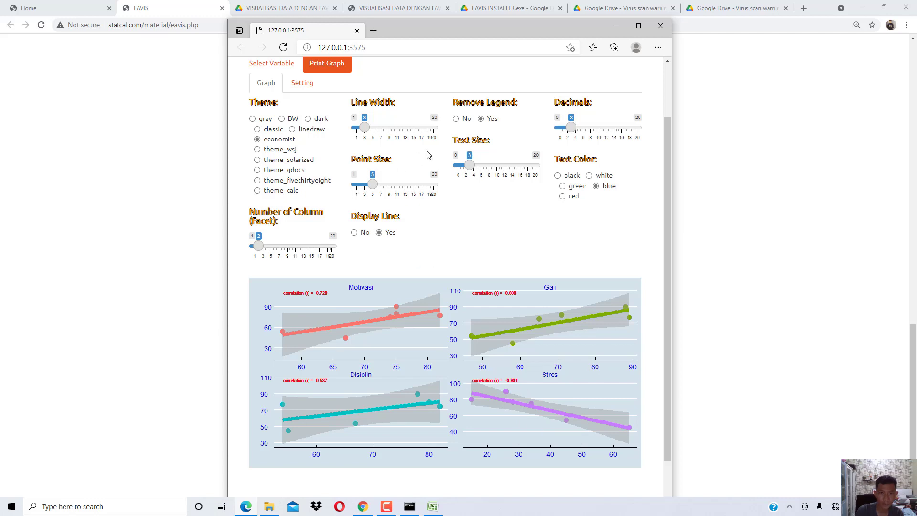
left_click_drag(365, 127, 301, 133)
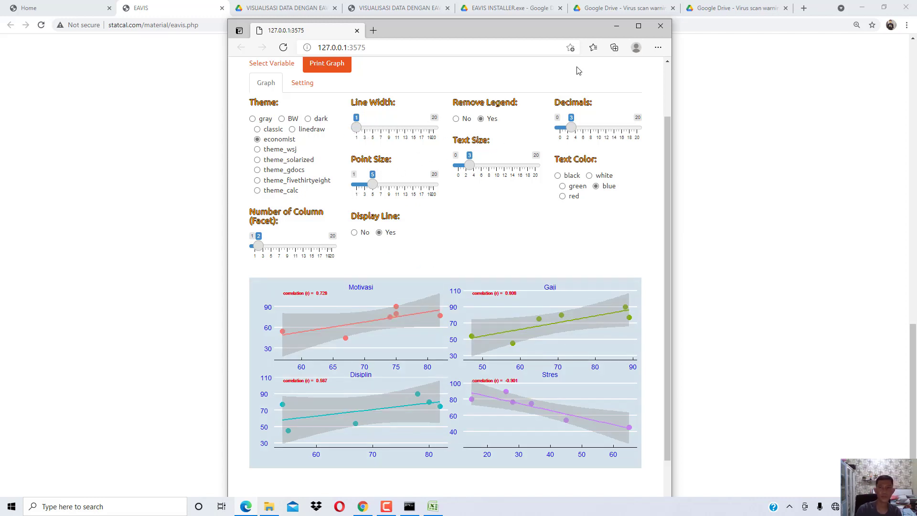
left_click(638, 26)
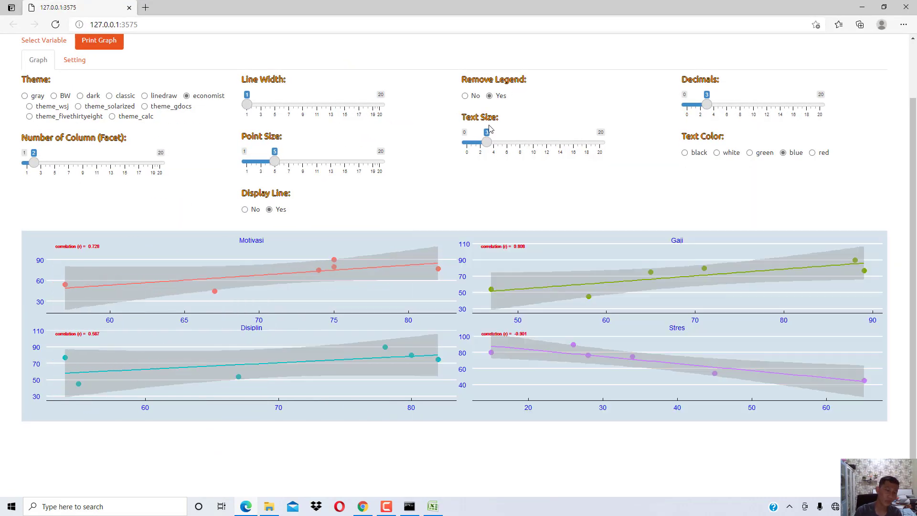
Create an average bar graph of Kinerja, Motivasi, Gaji, Disiplin and Stres.
scroll(265, 285, "up", 2)
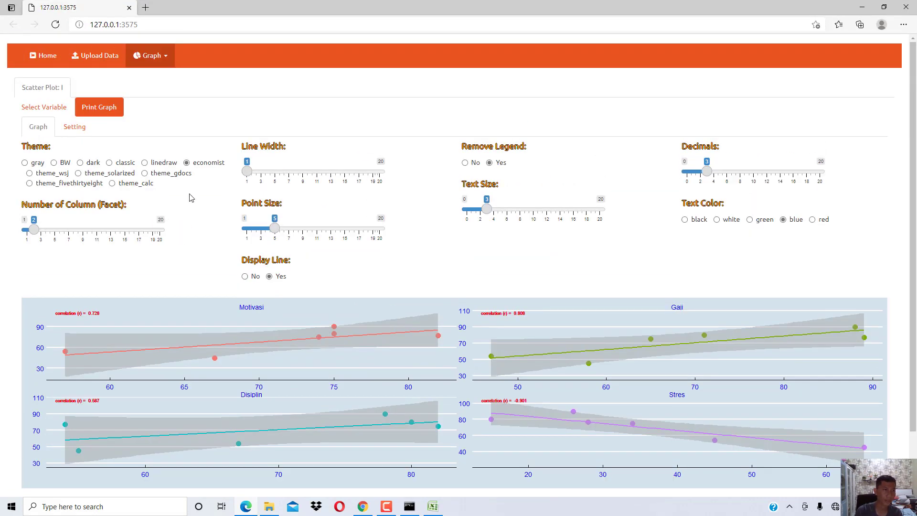
left_click(145, 57)
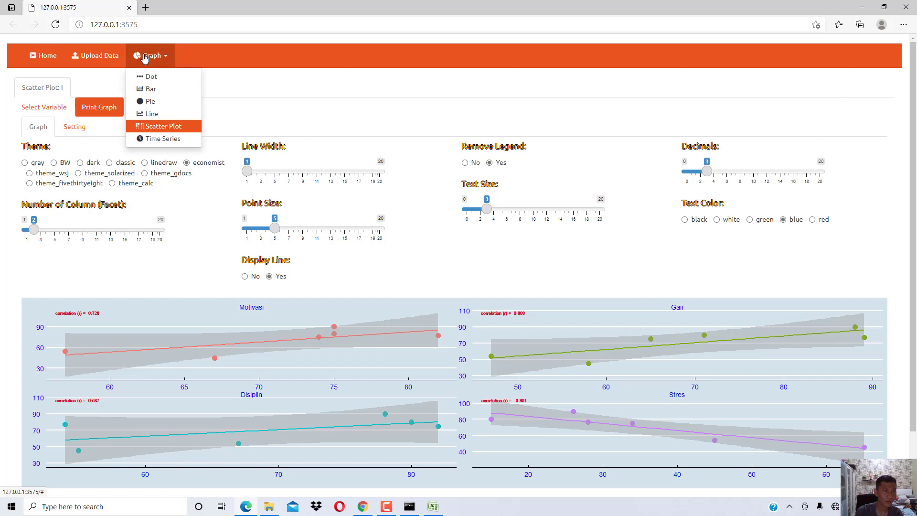
left_click(158, 89)
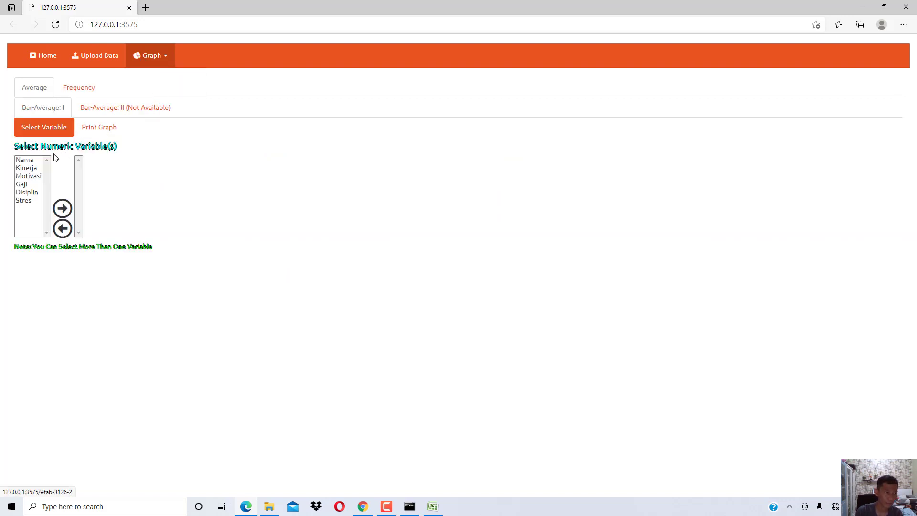
left_click_drag(93, 148, 26, 207)
left_click(62, 208)
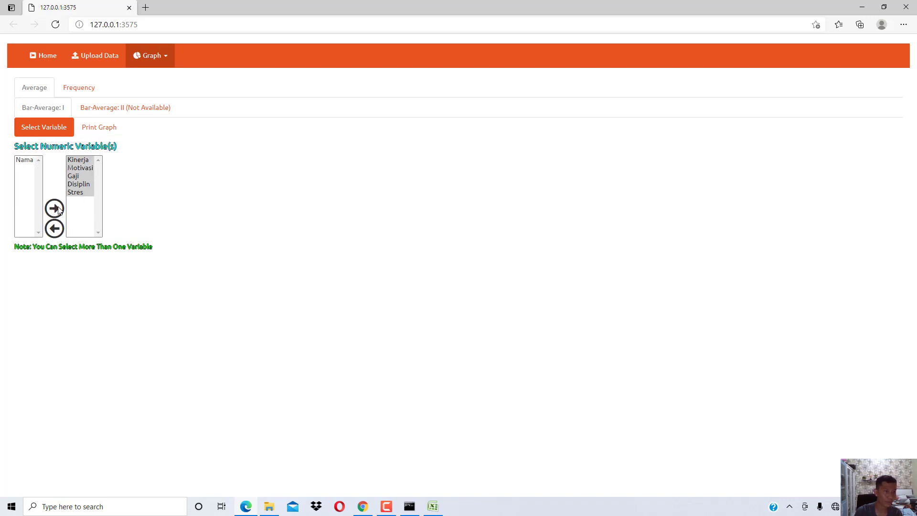
left_click(101, 134)
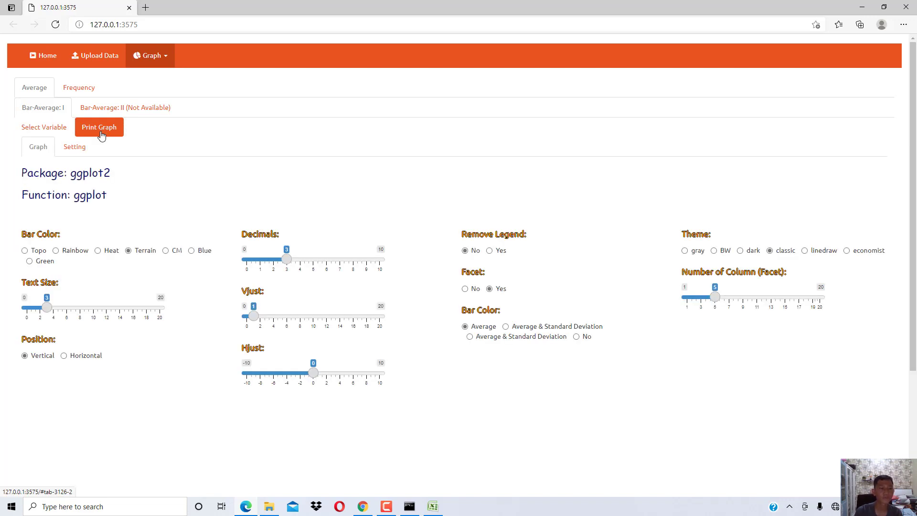
Format the bar graph without facets or legend, with CM colors, horizontal bars and two-line Average & Standard Deviation labels.
scroll(147, 218, "down", 3)
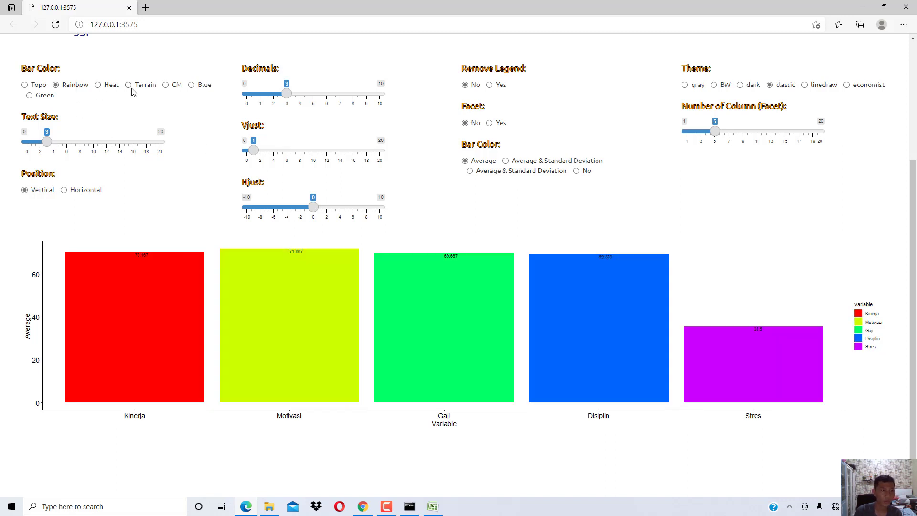
left_click(165, 85)
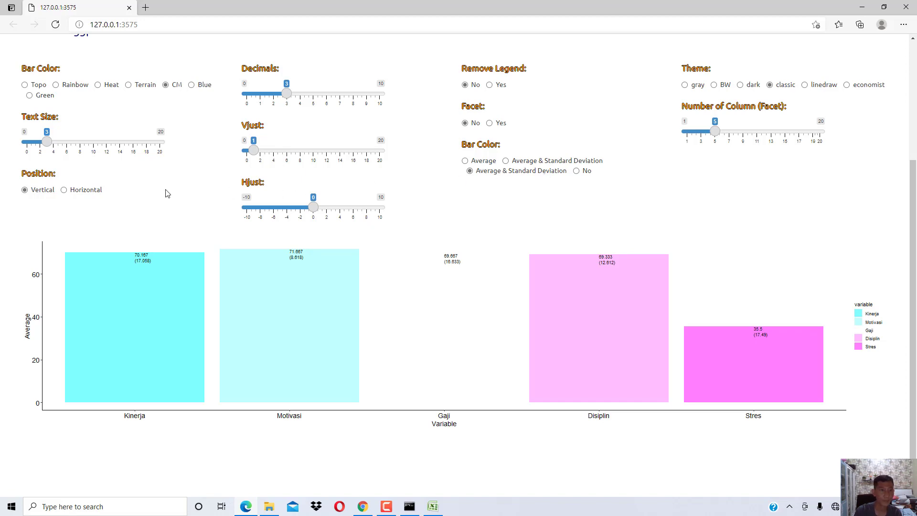
scroll(532, 236, "up", 4)
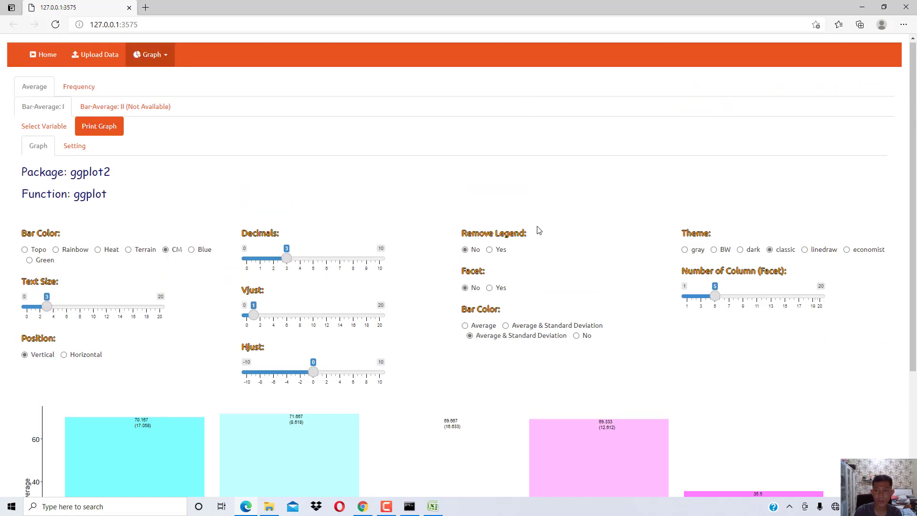
scroll(536, 227, "down", 4)
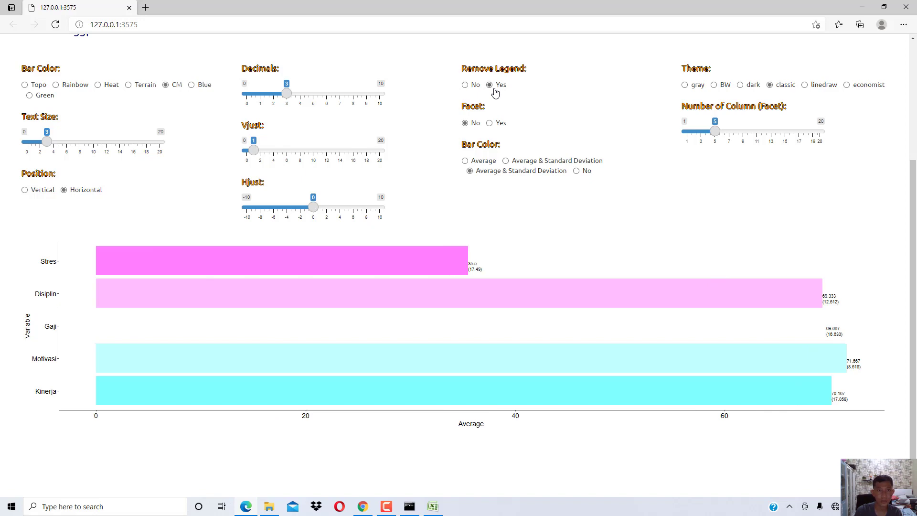
Enable error bars for the bar graph and check them on the chart.
left_click_drag(913, 202, 915, 151)
left_click(74, 54)
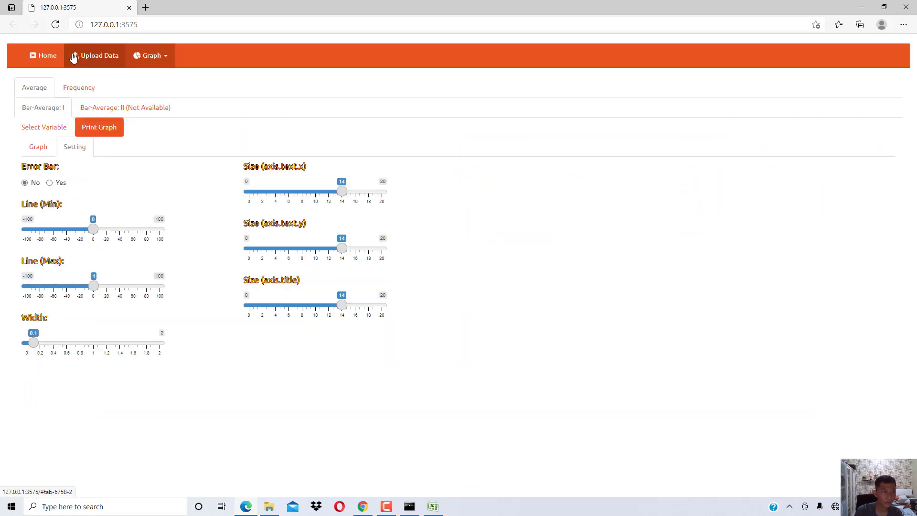
left_click(49, 182)
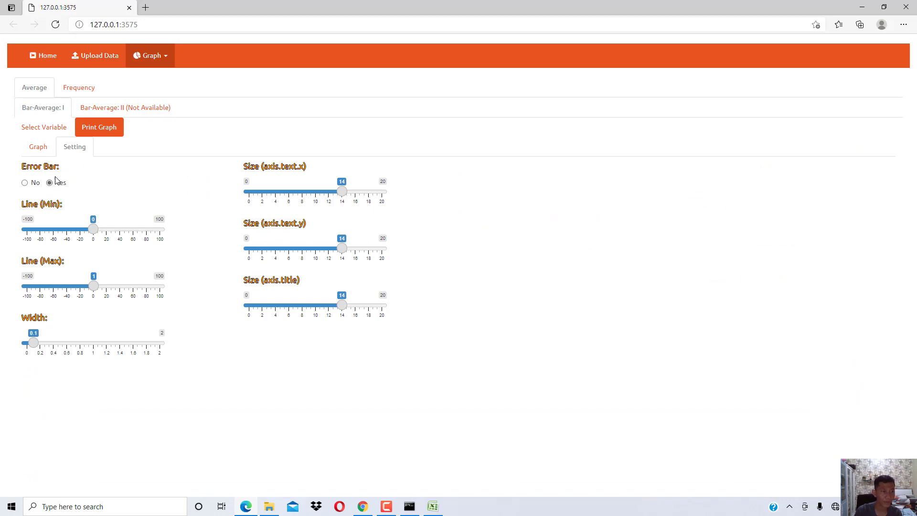
left_click(38, 147)
scroll(423, 286, "down", 3)
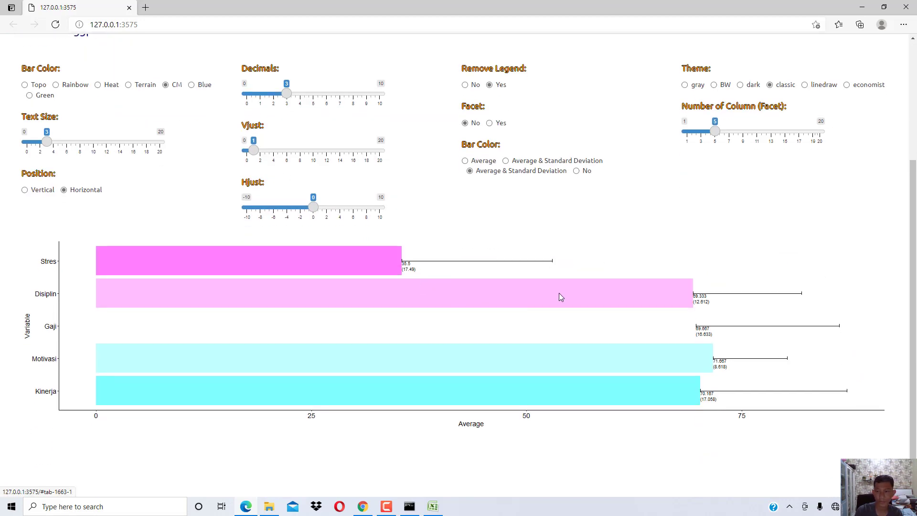
Set the error bars' Line (Min) value to 0.72 and check the chart.
scroll(647, 327, "up", 3)
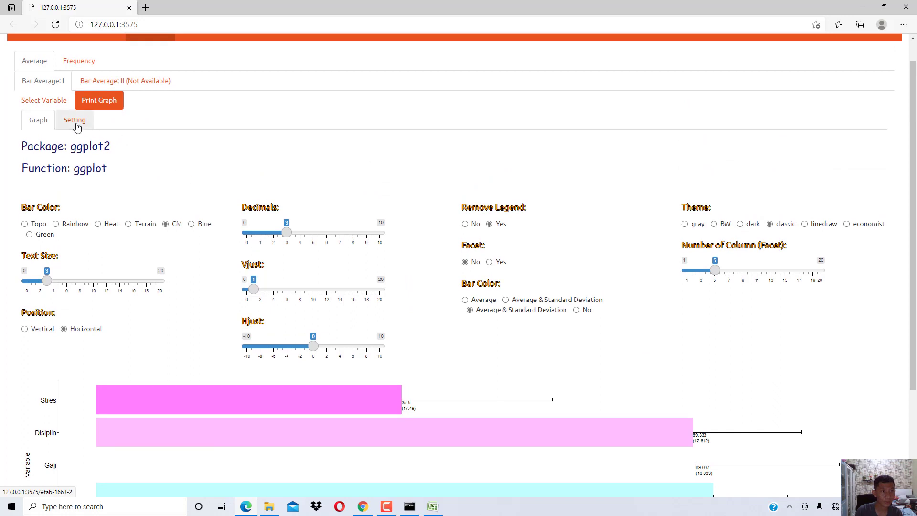
left_click(75, 125)
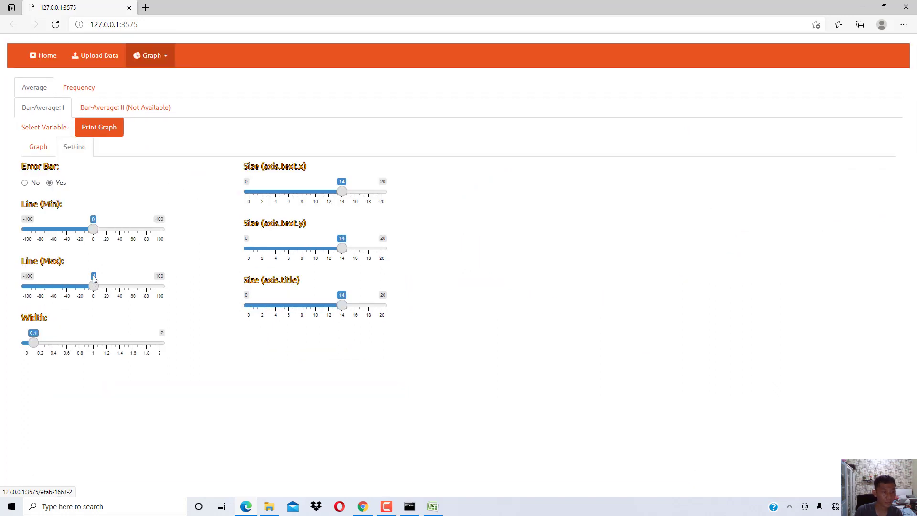
left_click(94, 231)
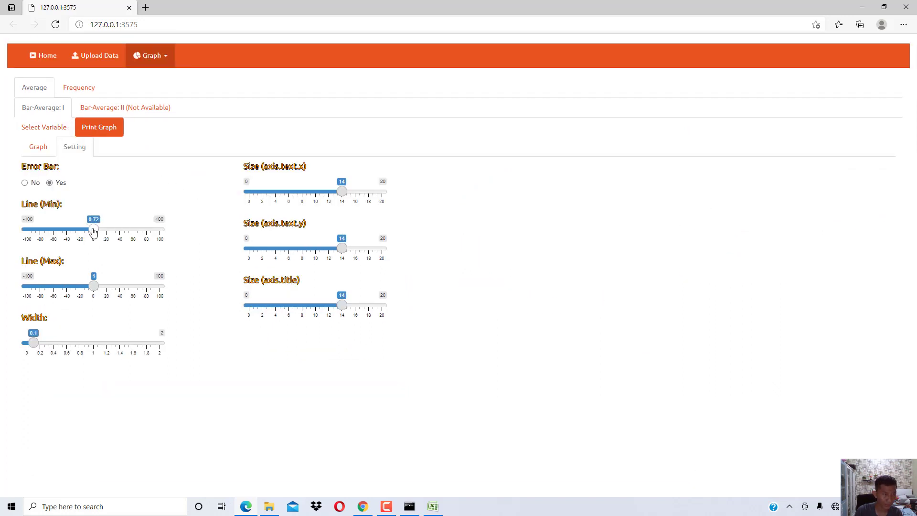
left_click(38, 147)
scroll(330, 330, "down", 3)
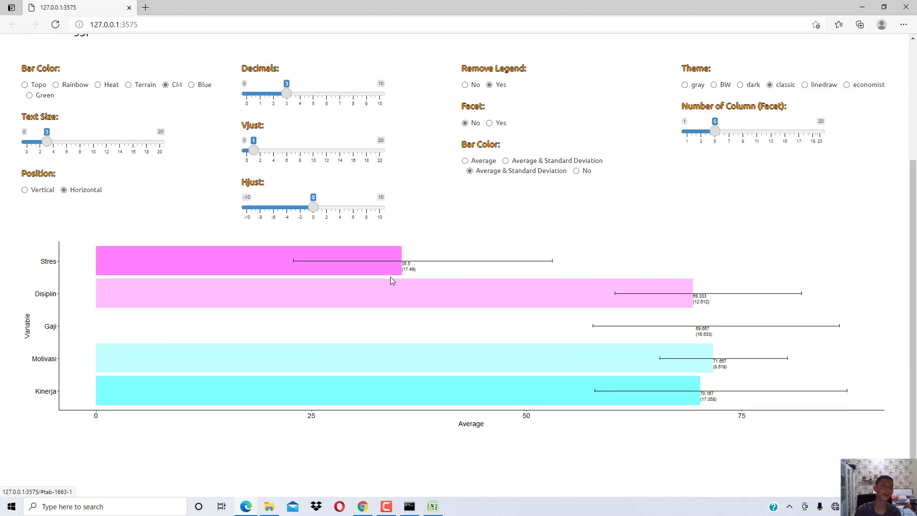
Set the bar labels' text size to 5 and choose the single-line Average & Standard Deviation option.
scroll(376, 279, "up", 4)
key("super+Down")
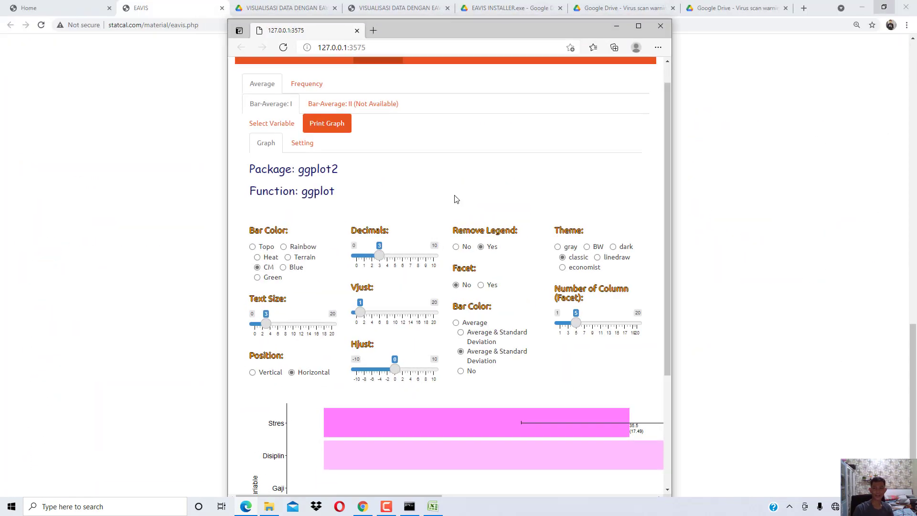
scroll(393, 236, "down", 3)
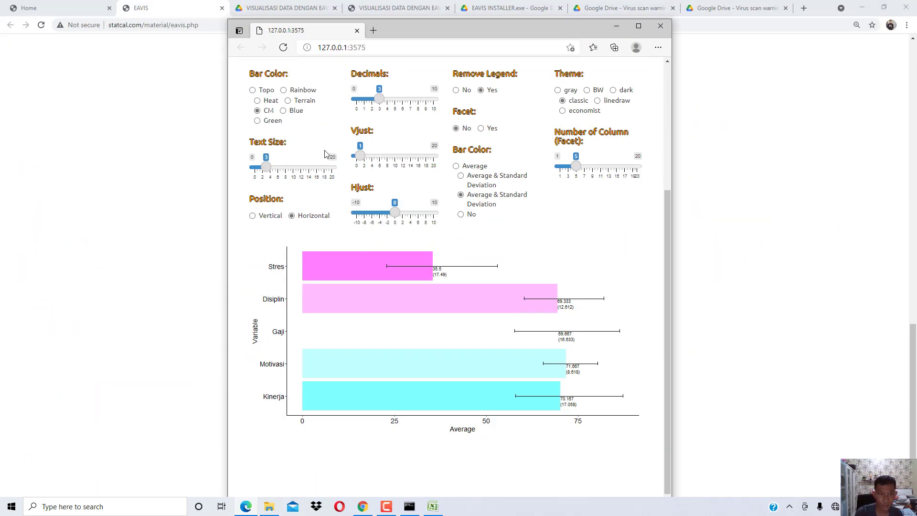
left_click_drag(266, 167, 274, 170)
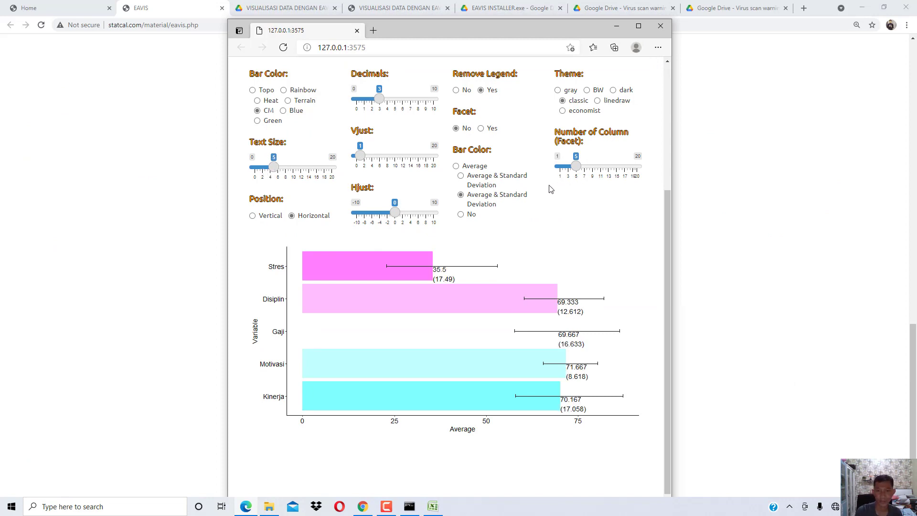
left_click(498, 180)
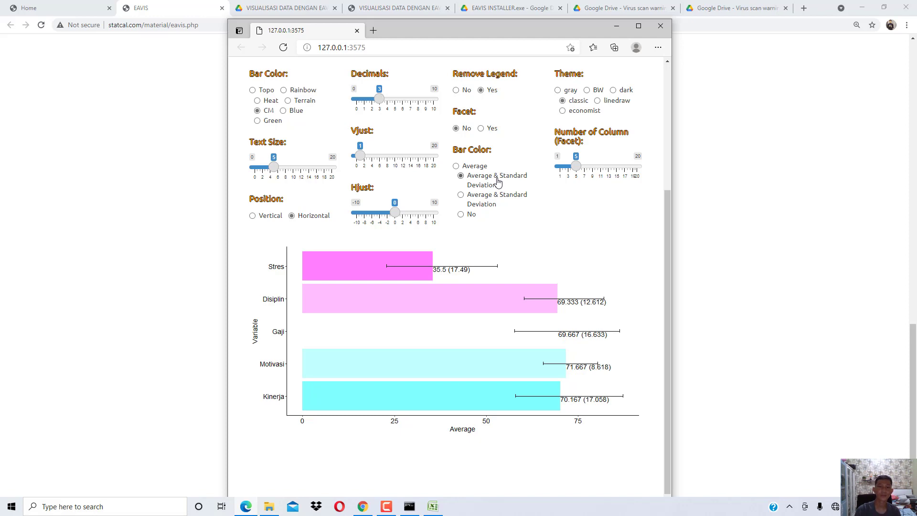
Check the pie graph's average and frequency pages for available variable selection.
scroll(504, 200, "up", 4)
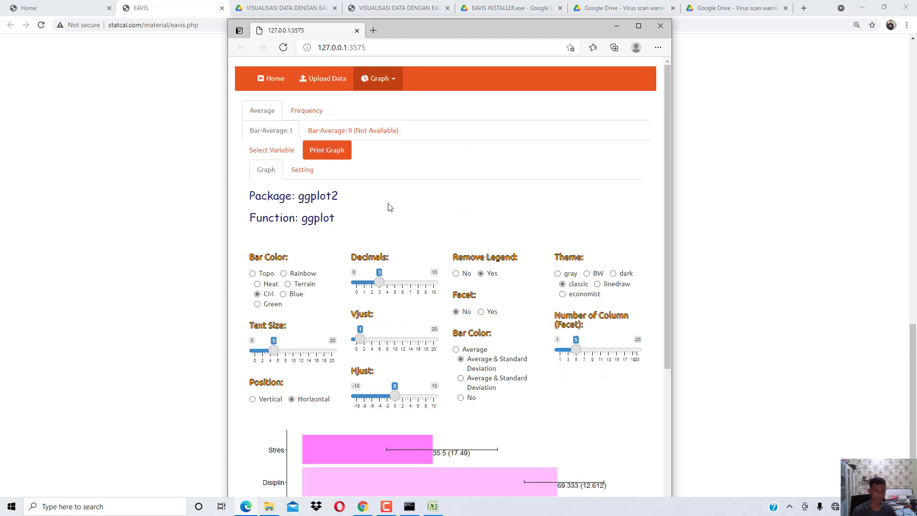
left_click(389, 89)
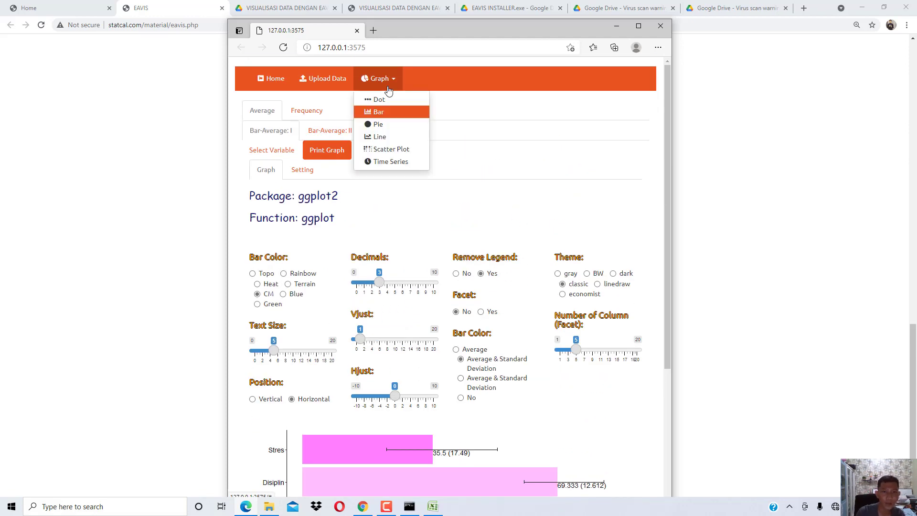
left_click(382, 126)
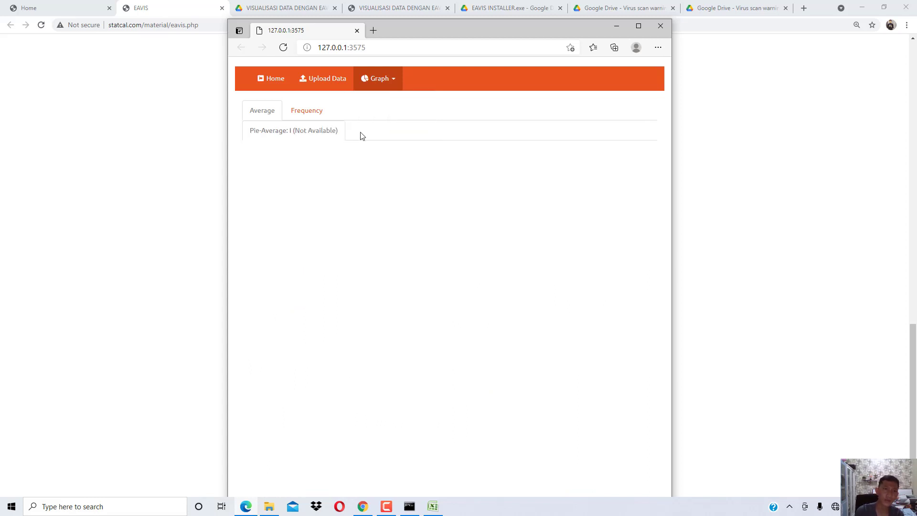
left_click(310, 116)
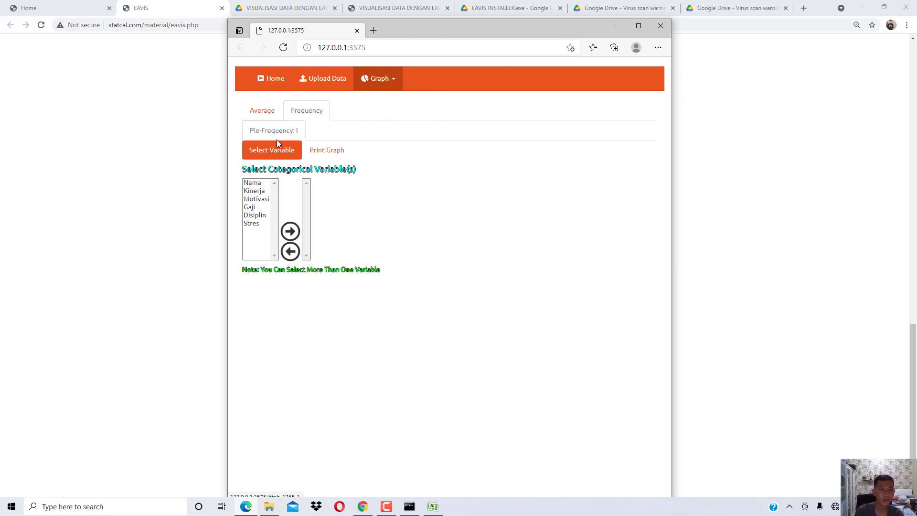
Upload data.csv from the dataset folder as the new data file.
left_click(319, 78)
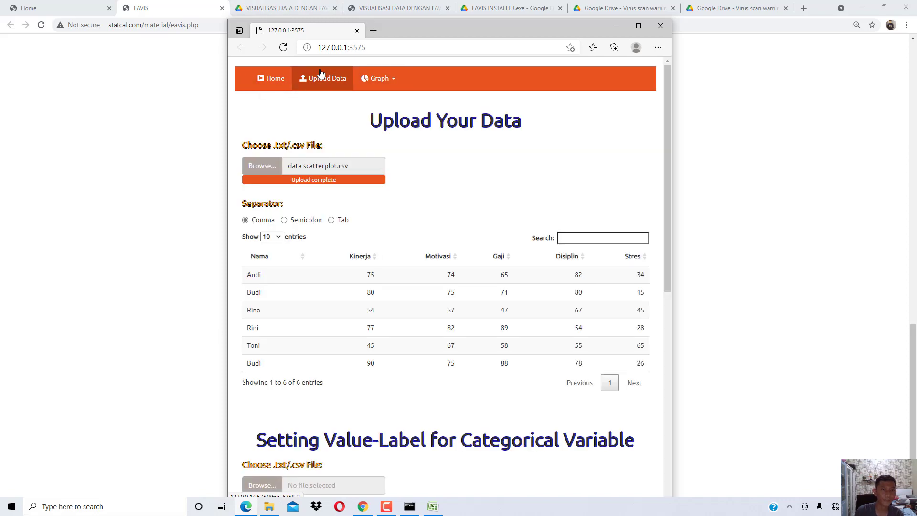
left_click(261, 167)
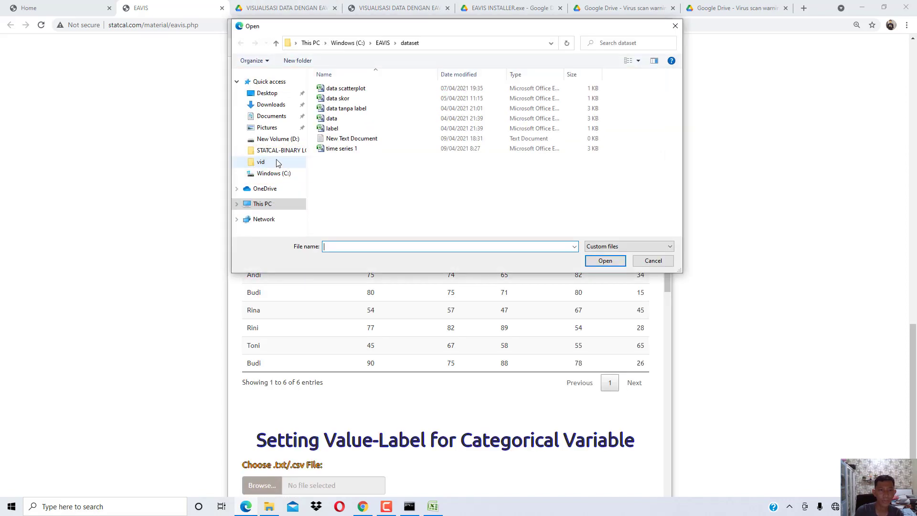
double_click(334, 119)
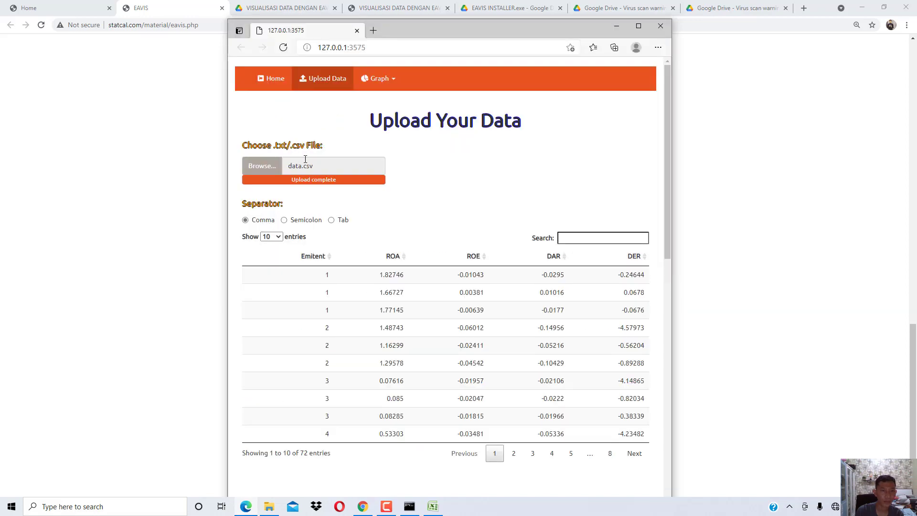
Upload data tanpa label.csv, data.csv and label.csv one after another as the data file to compare their tables.
left_click(266, 171)
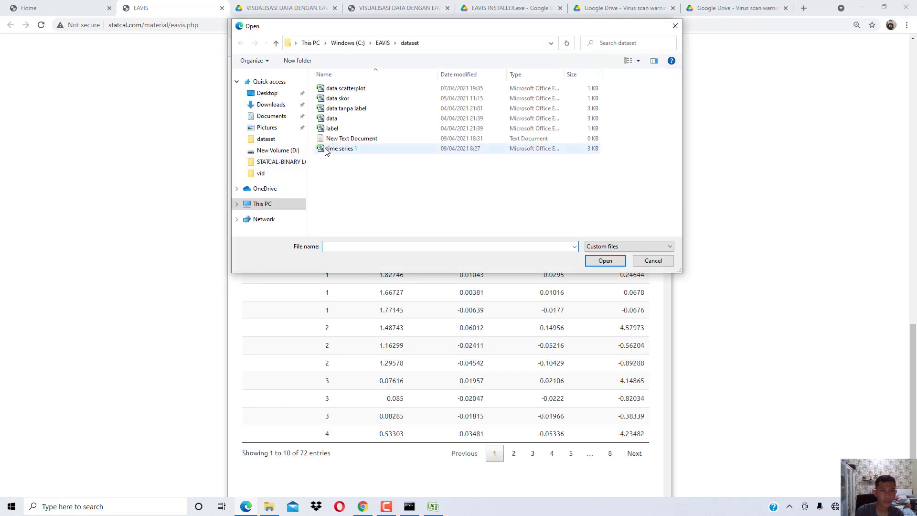
double_click(346, 109)
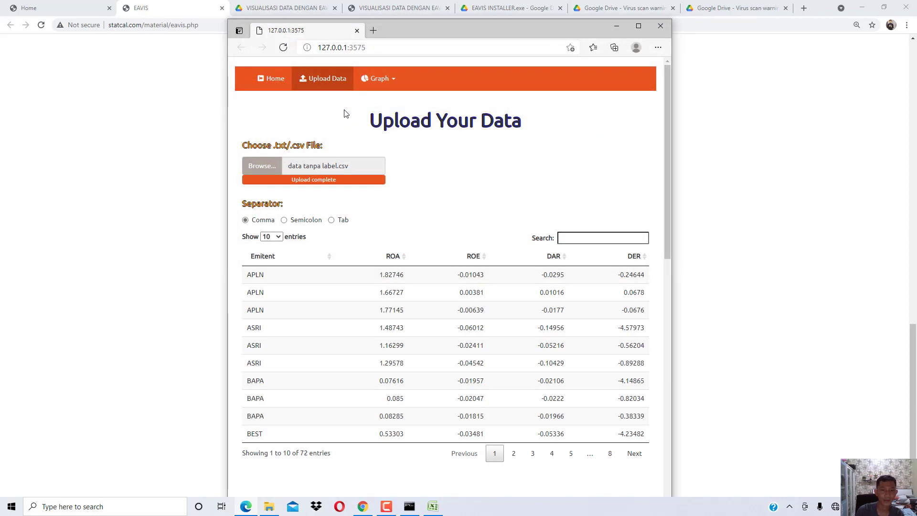
left_click(265, 168)
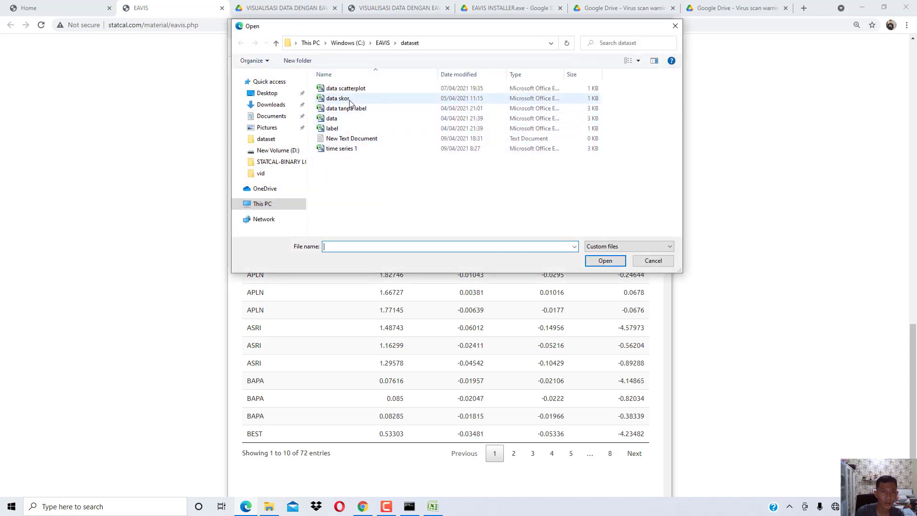
double_click(329, 119)
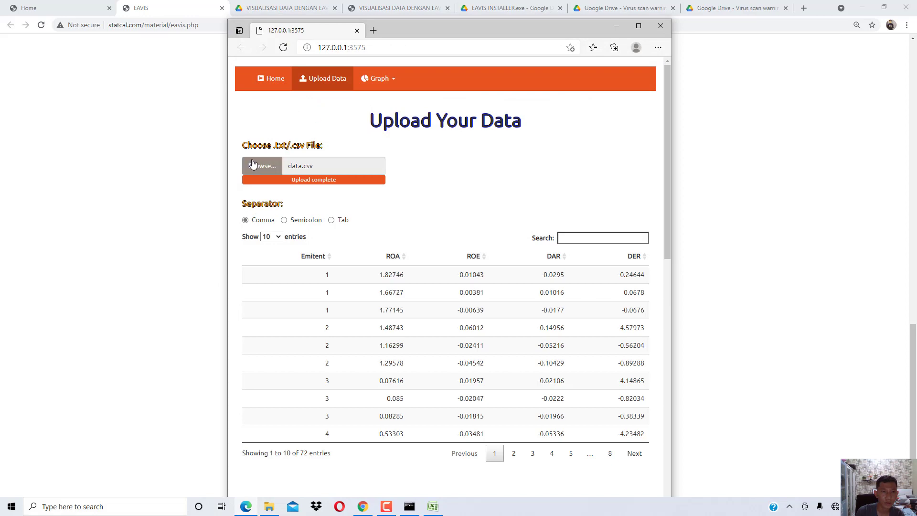
left_click(269, 166)
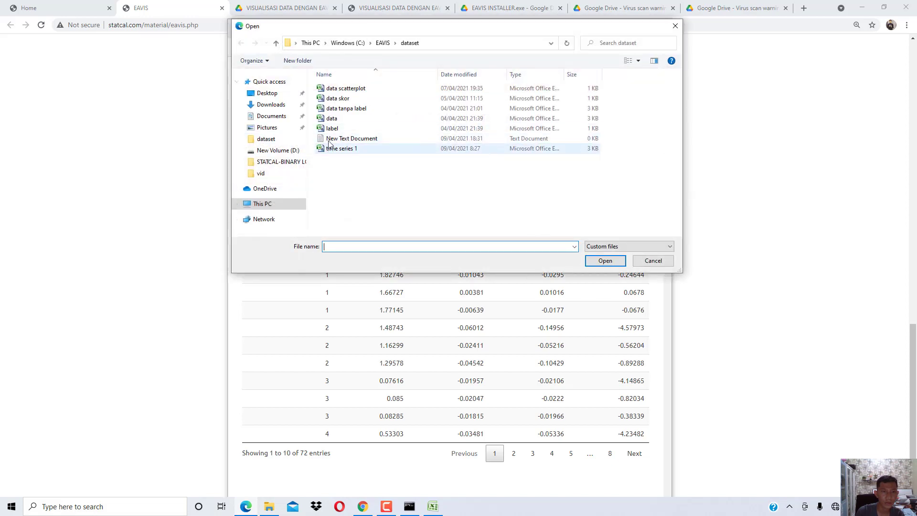
double_click(329, 130)
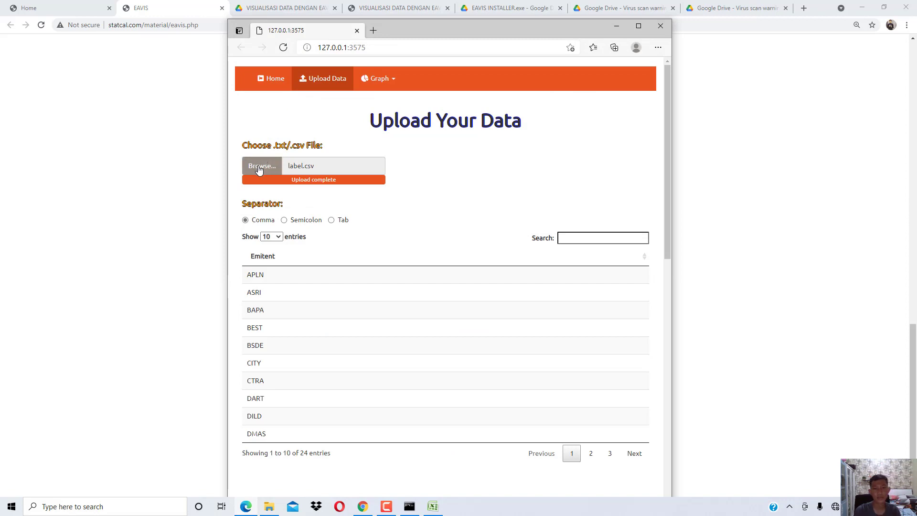
Open a blank workbook in Microsoft Excel and enter the headers jenis kelamin in A1 and pendidikan in B1.
left_click(270, 508)
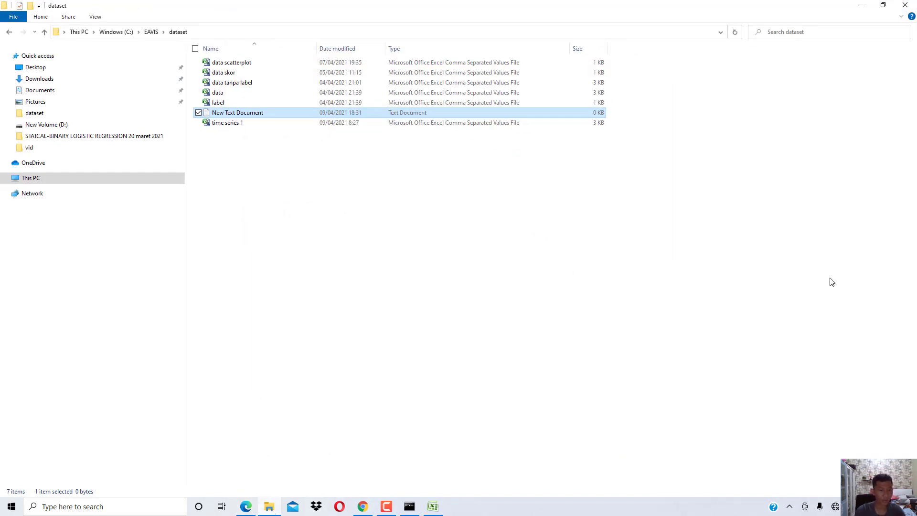
key("super")
type("ex")
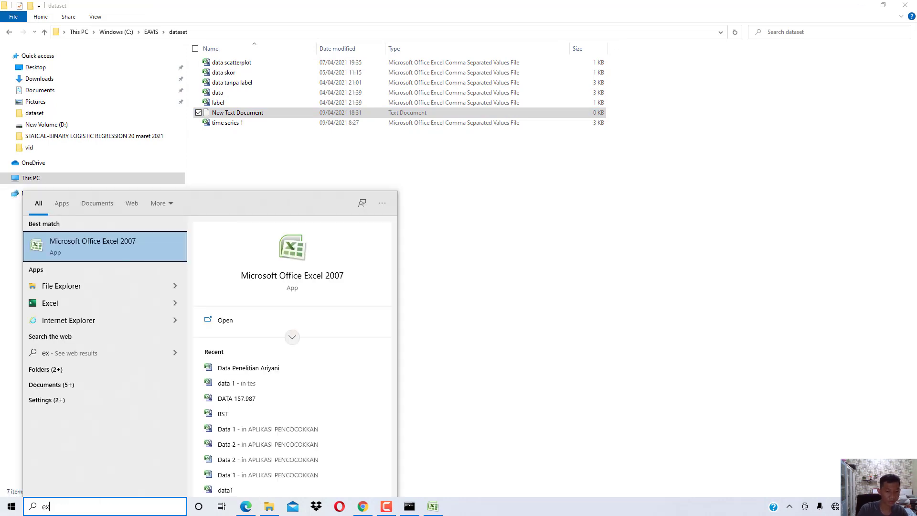
key("Return")
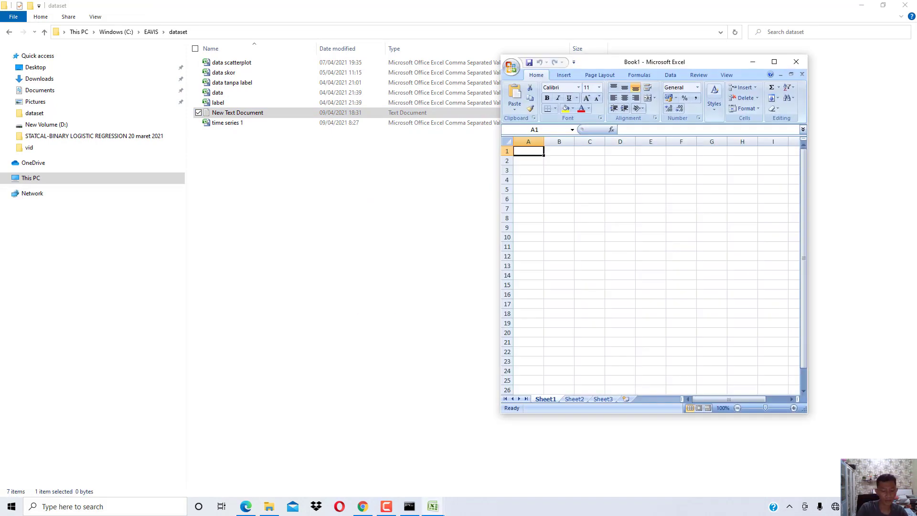
type("jenis kelamin")
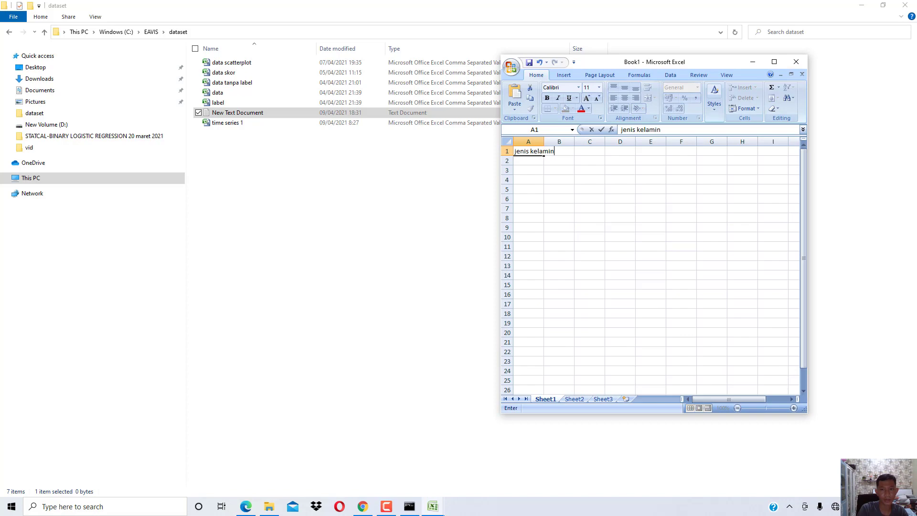
key("Tab")
type("pe")
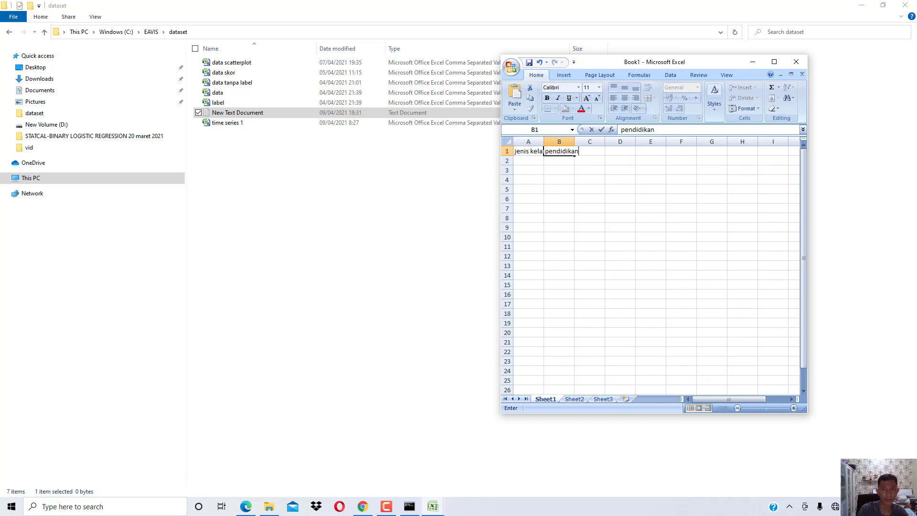
type("ndidikan")
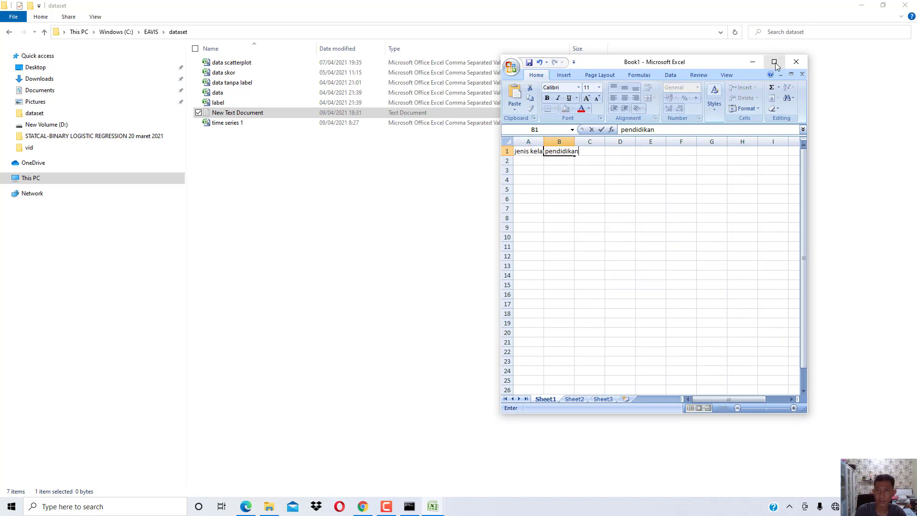
left_click(775, 61)
Fill the jenis kelamin column in A2:A10 with the codes 1, 2, 2, 1, 1, 2, 2, 2, 2.
left_click(24, 104)
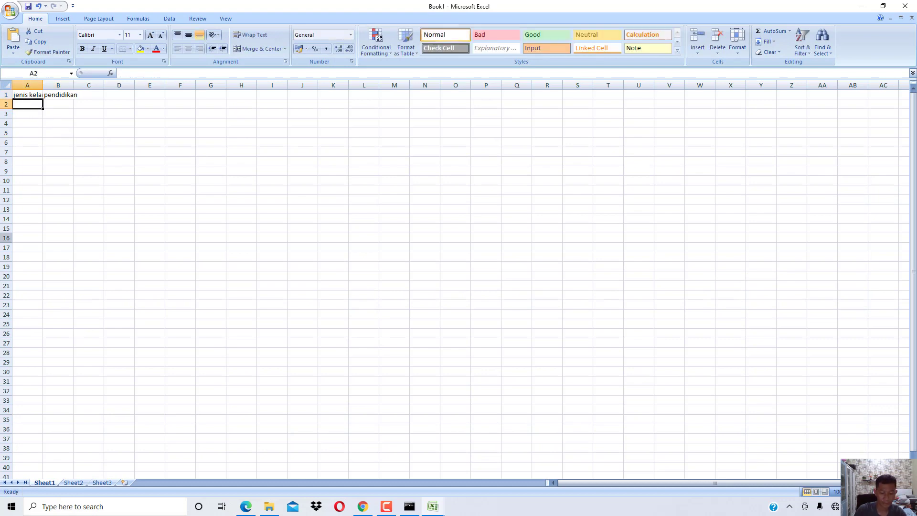
type("1")
key("Return")
type("2")
key("Return")
type("2")
key("Return")
type("1")
key("Return")
type("1 2 2 2 2")
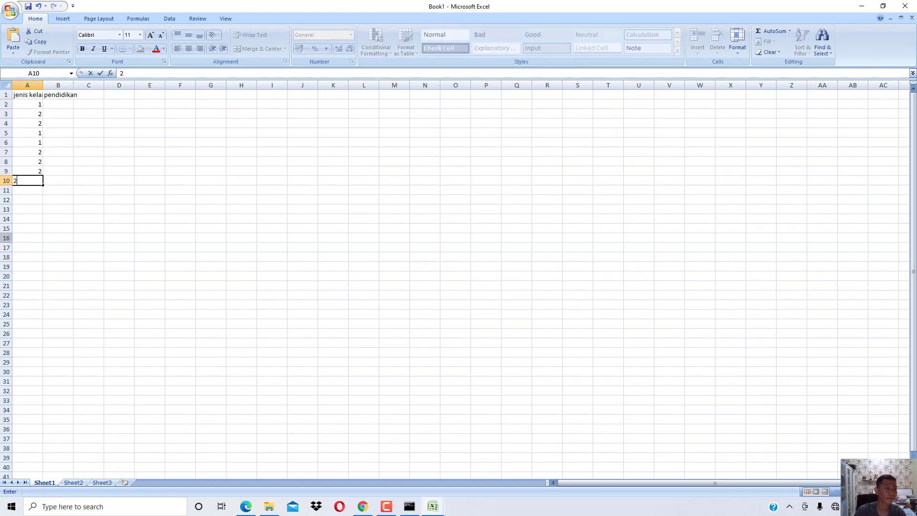
Fill the pendidikan column in B2:B10 with the codes 1, 2, 3, 1, 2, 3, 2, 3, 3.
key("Tab")
key("Up")
key("Up")
key("Up")
key("Up")
key("Up")
key("Up")
key("Up")
key("Up")
type("1 2 3 1 2 3")
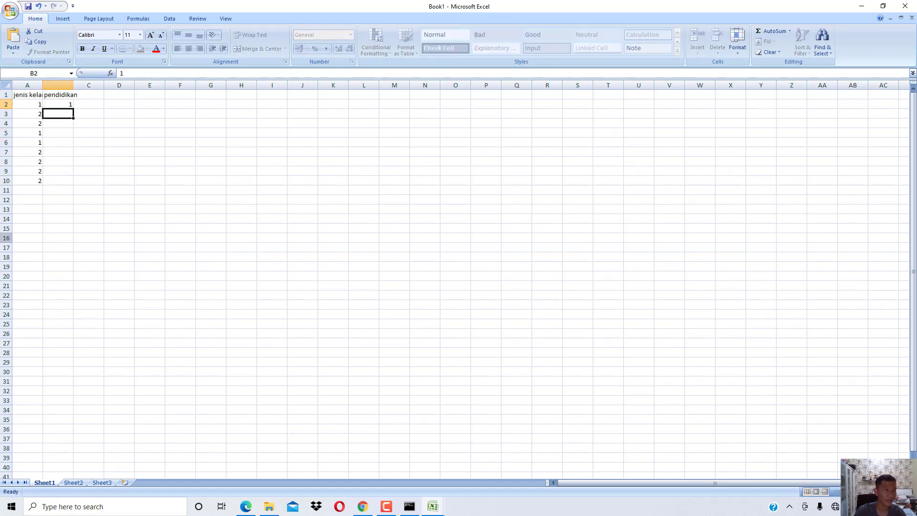
key("Return")
type("2 3 3")
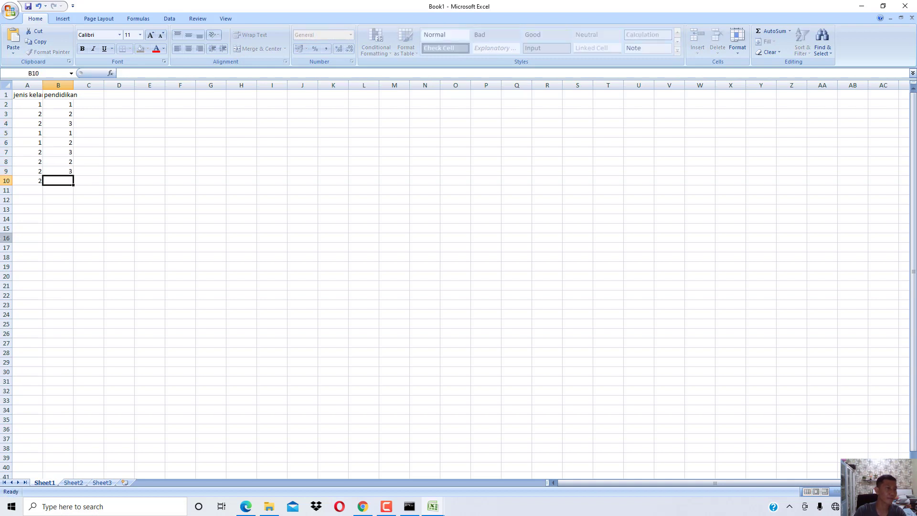
key("Return")
left_click(4, 6)
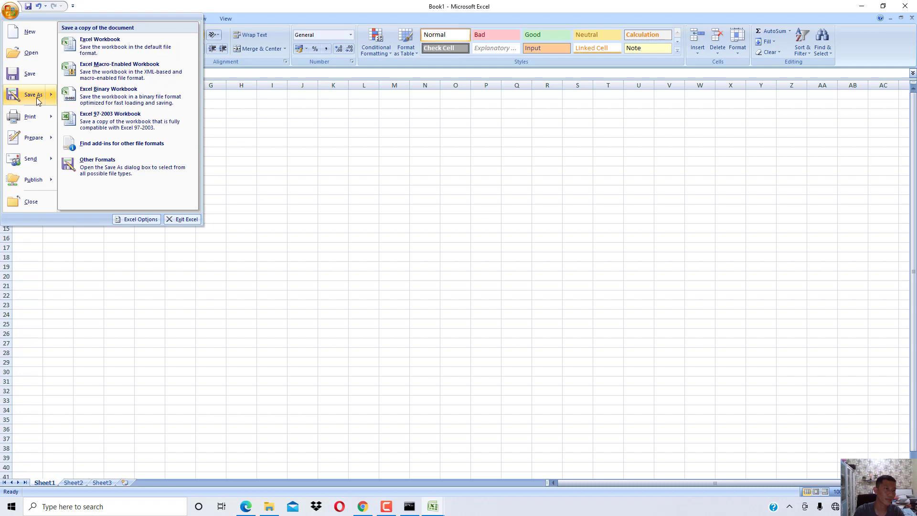
left_click(134, 219)
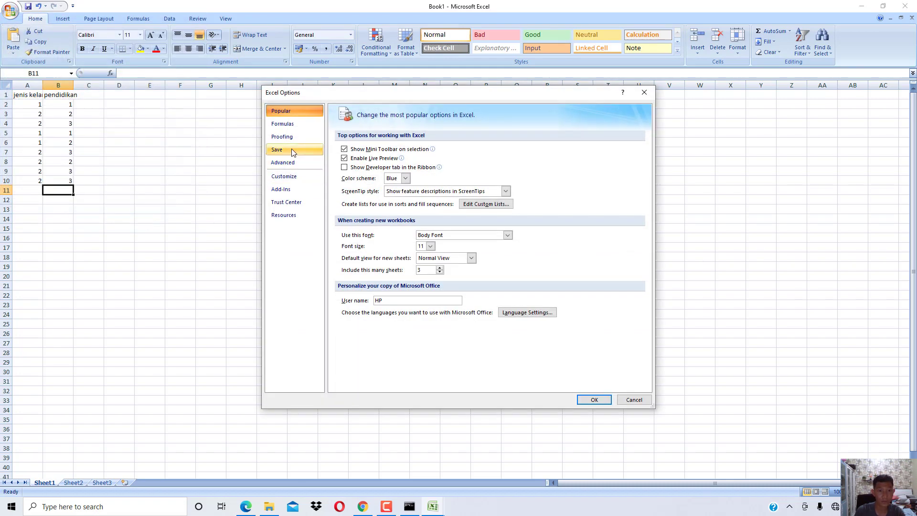
left_click(644, 93)
Save the active sheet in the Documents folder as a CSV (Comma delimited) file named dataku.
left_click(10, 9)
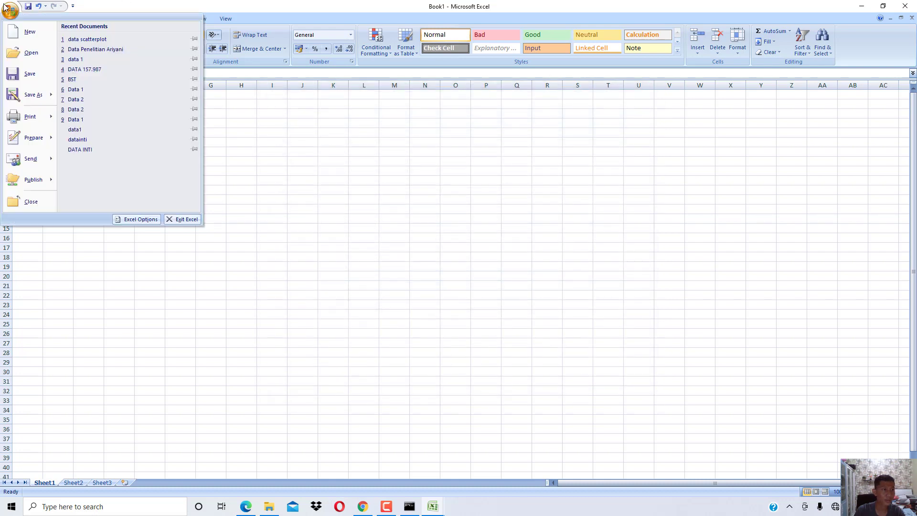
left_click(34, 95)
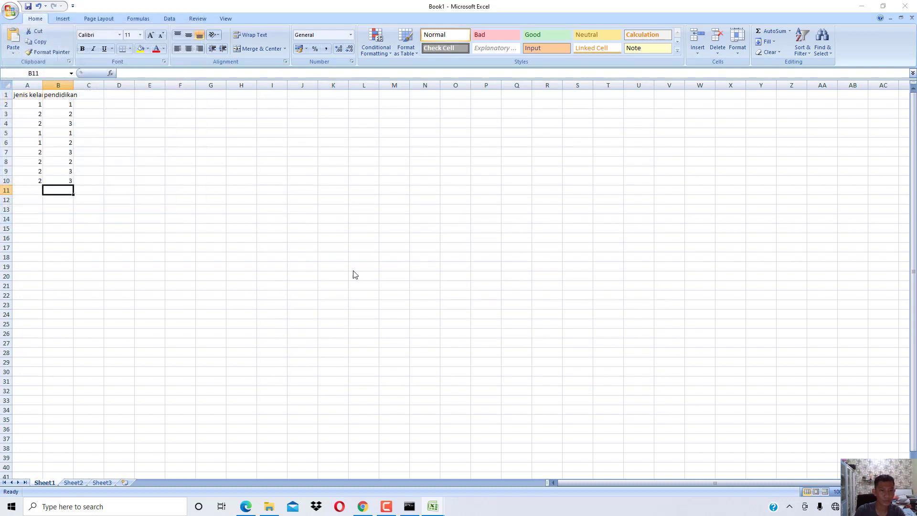
left_click(239, 206)
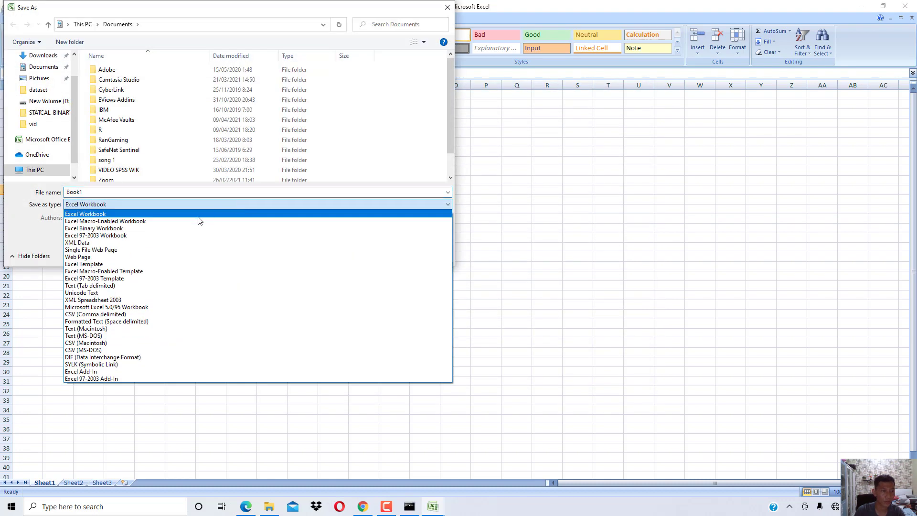
left_click(120, 311)
double_click(111, 192)
type("d")
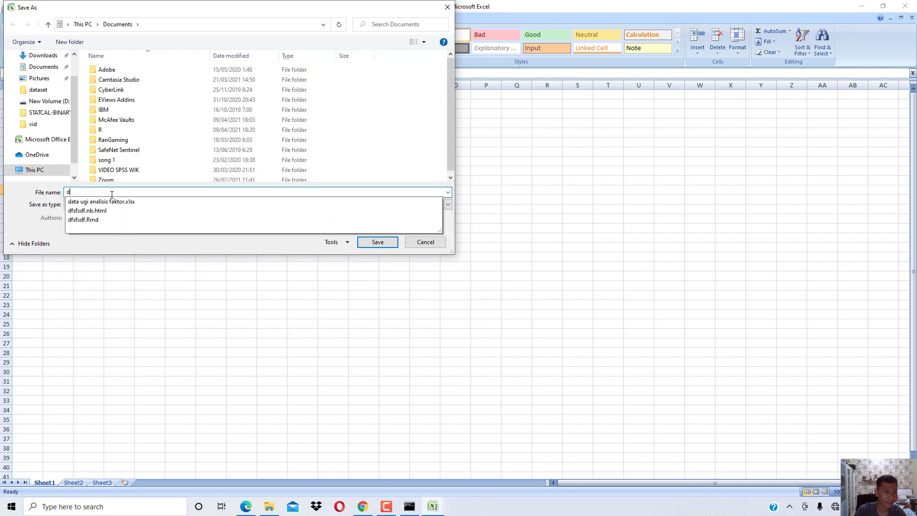
type("ataku")
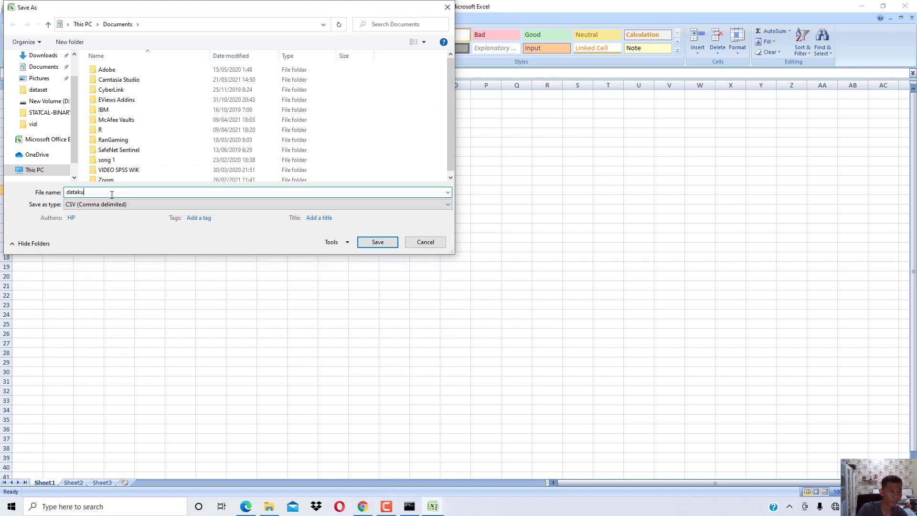
key("Return")
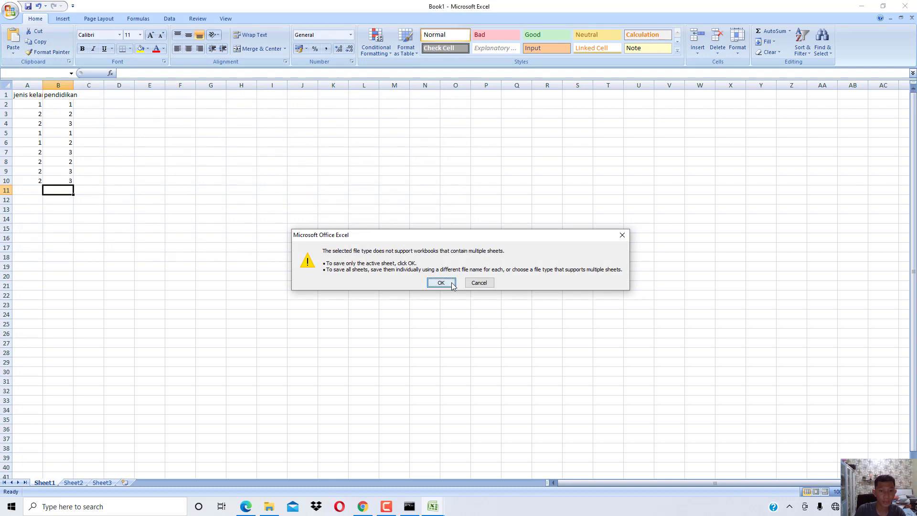
left_click(444, 282)
left_click(423, 286)
Save another copy of dataku to the Desktop in CSV (Comma delimited) format.
left_click(10, 10)
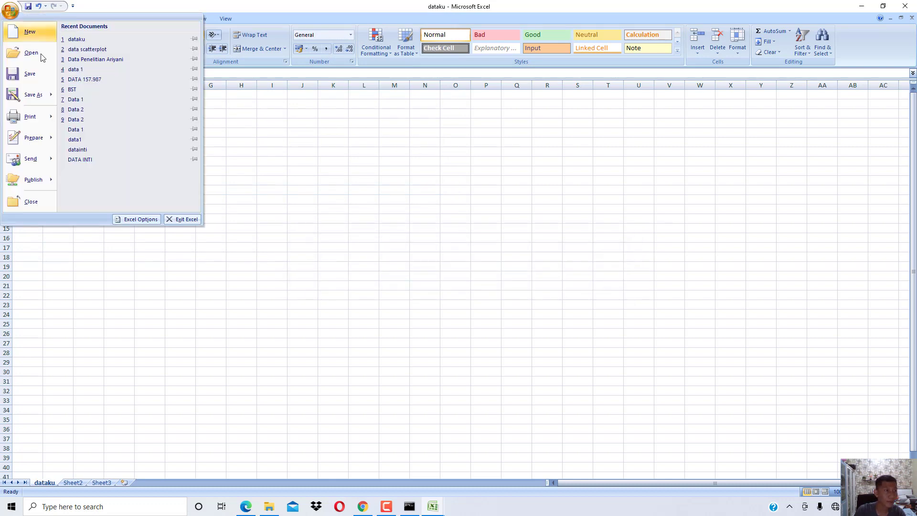
left_click(30, 95)
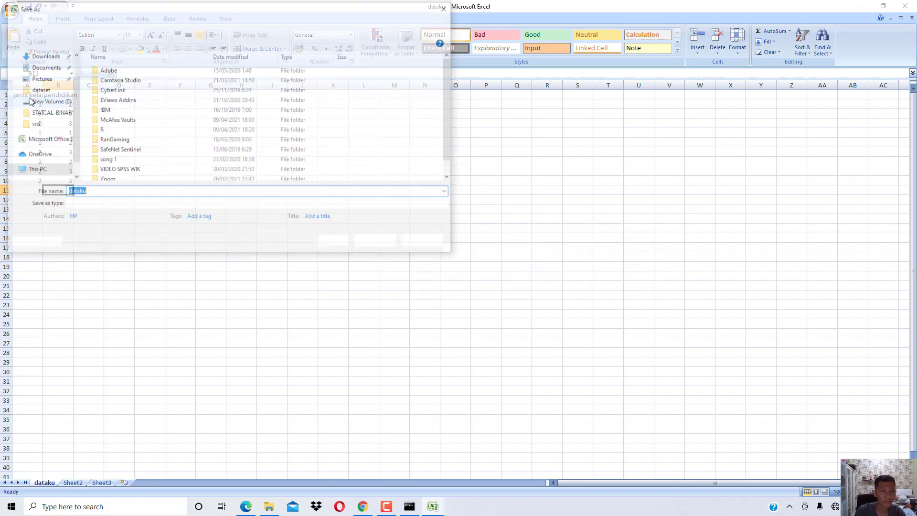
scroll(43, 95, "up", 2)
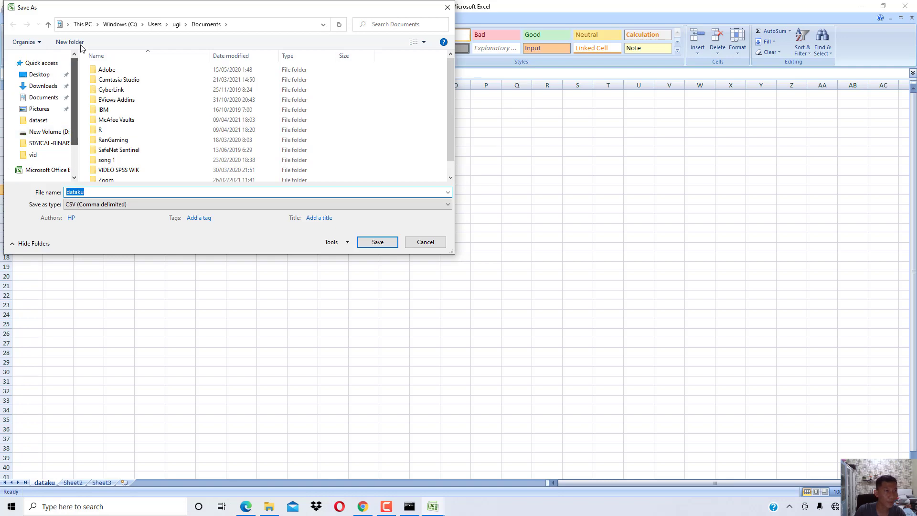
left_click(39, 74)
left_click(377, 243)
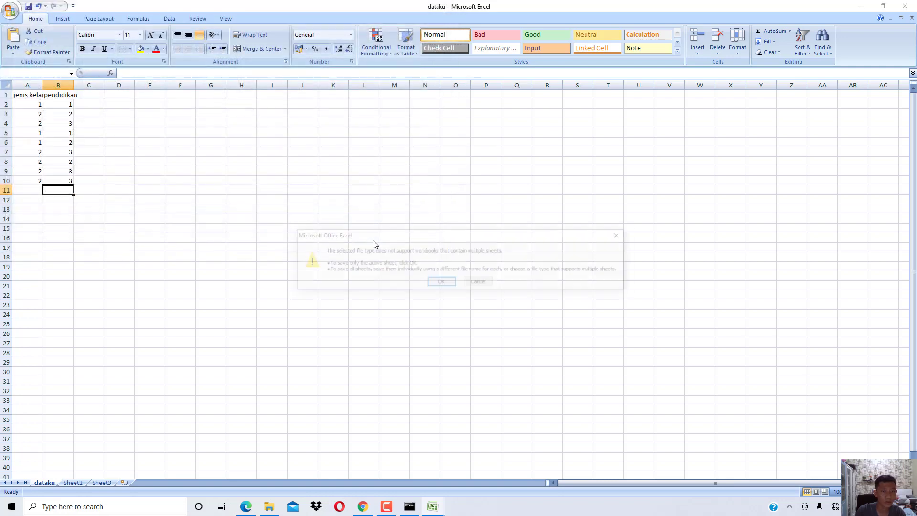
left_click(423, 287)
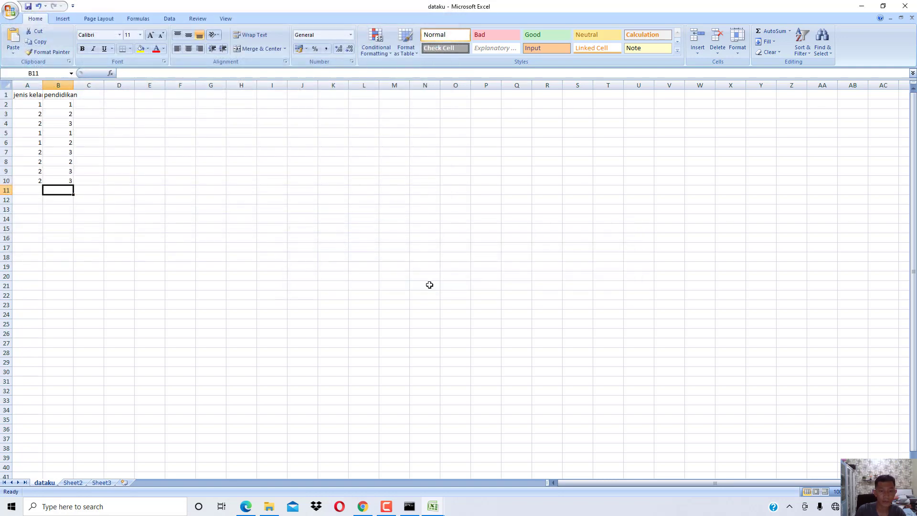
left_click(363, 506)
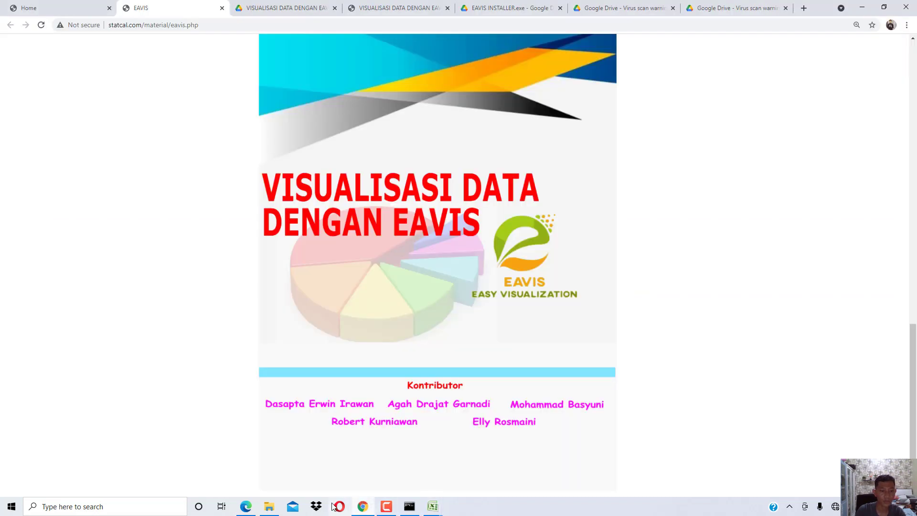
left_click(290, 507)
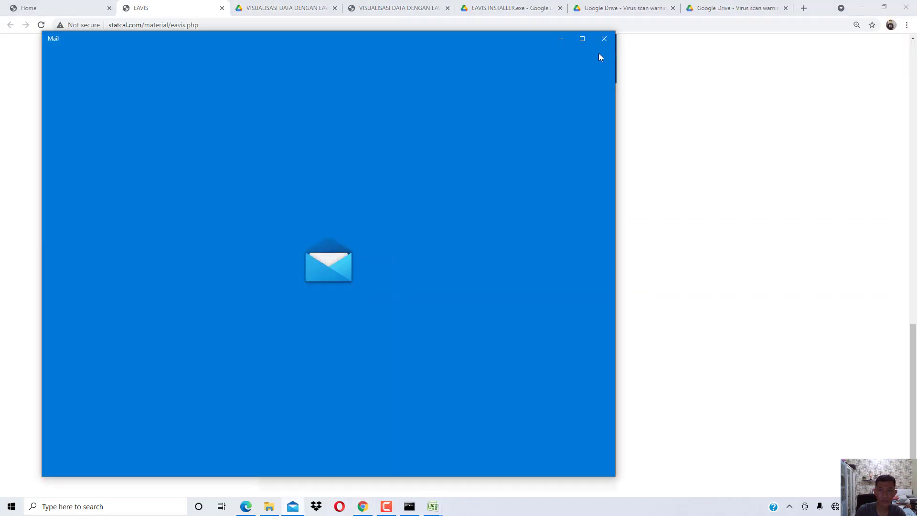
left_click(605, 39)
Switch back to EAVIS in Edge and upload dataku.csv from the Desktop as the data file with the Semicolon separator.
left_click(248, 506)
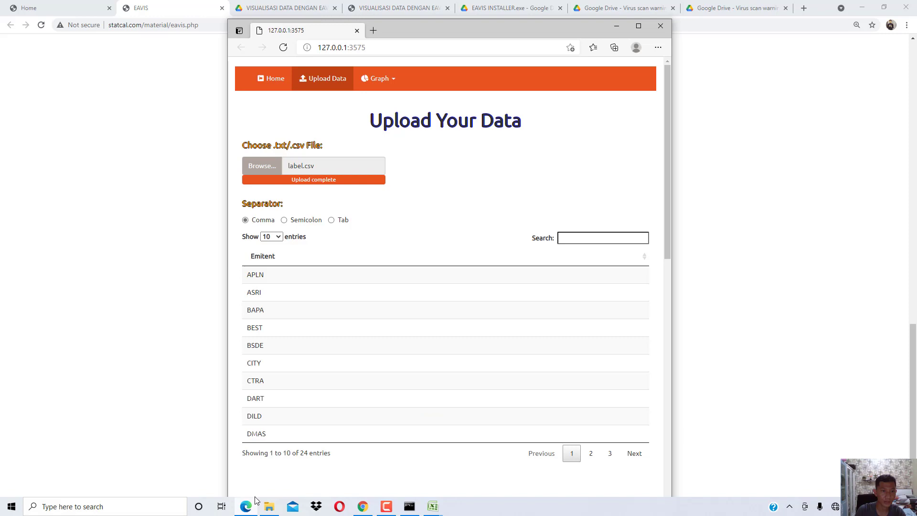
left_click(260, 165)
left_click(279, 95)
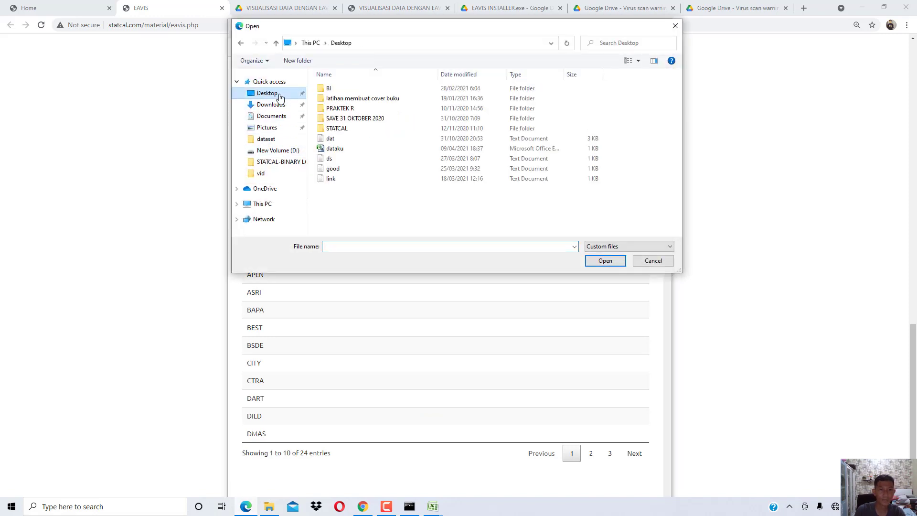
double_click(334, 148)
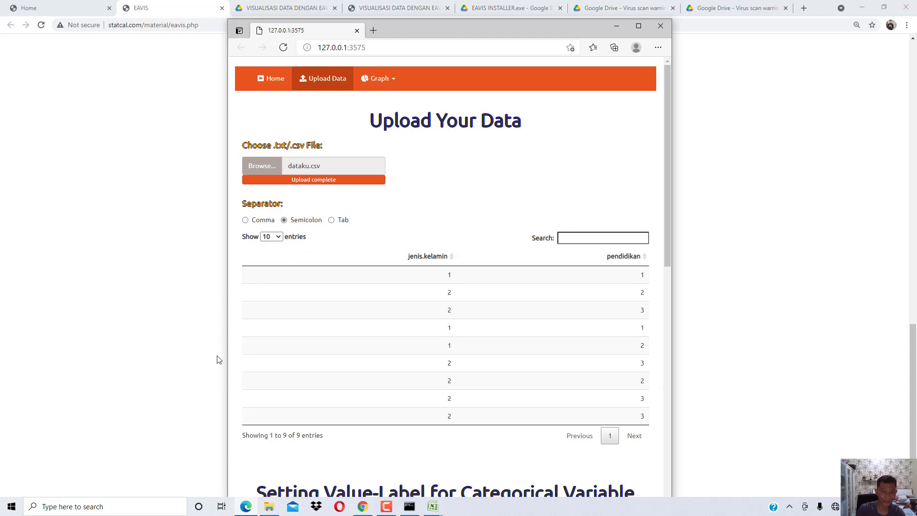
scroll(276, 342, "down", 5)
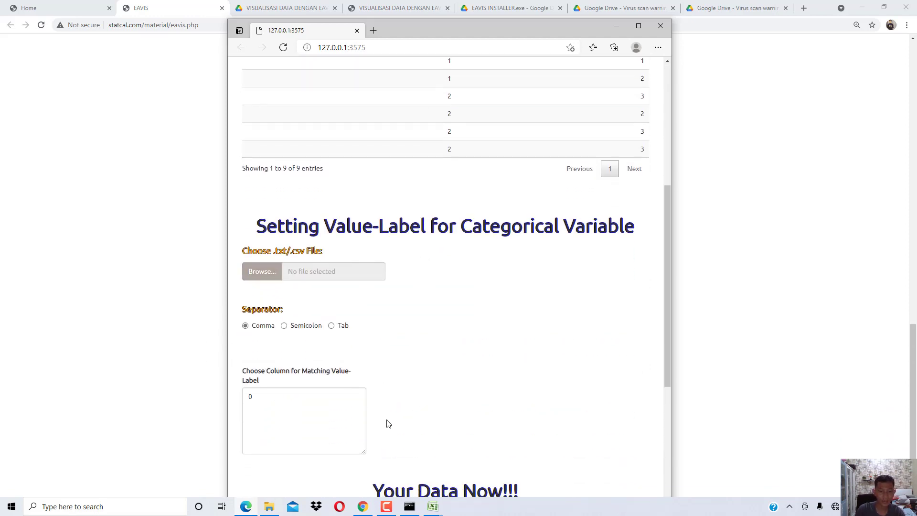
Switch to the dataku workbook in Excel and create a new blank workbook.
left_click(432, 506)
left_click(362, 452)
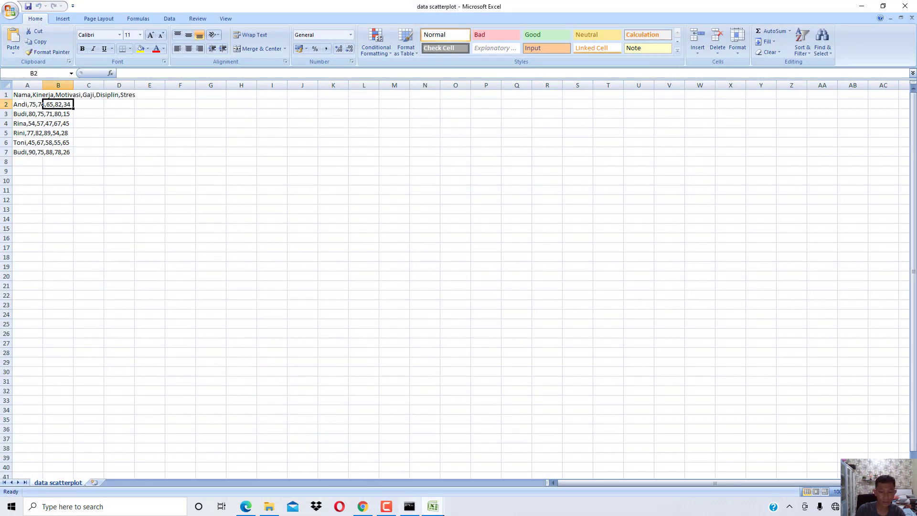
left_click(433, 508)
left_click(487, 473)
left_click(10, 10)
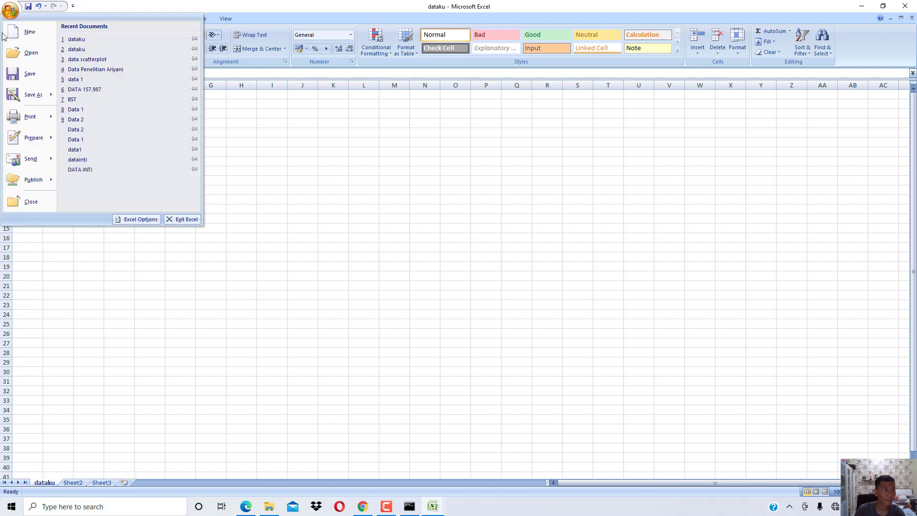
left_click(8, 36)
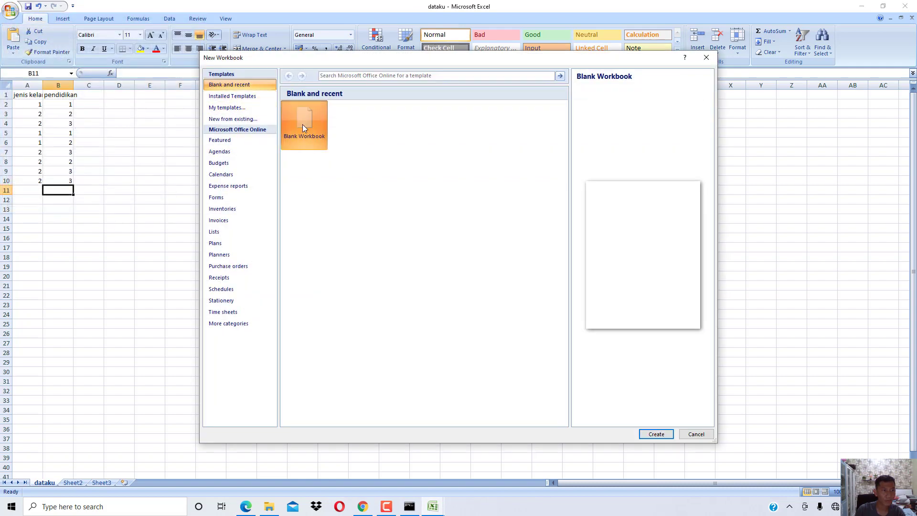
double_click(302, 125)
Enter the header Jenis Kelamin in cell A1 of the new workbook.
type("Jen")
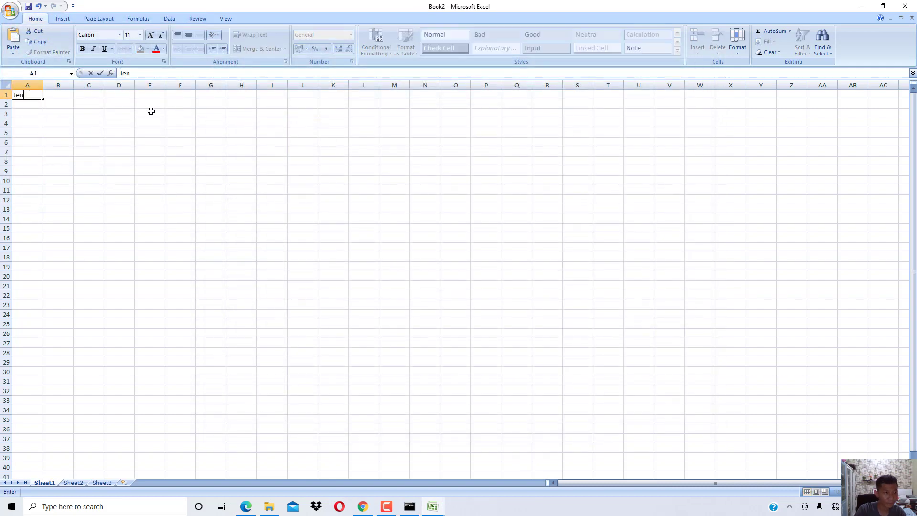
type("is Kelamin")
key("Tab")
Copy the headers jenis kelamin and pendidikan from A1:B1 of dataku into A1:B1 of the new workbook.
left_click(435, 507)
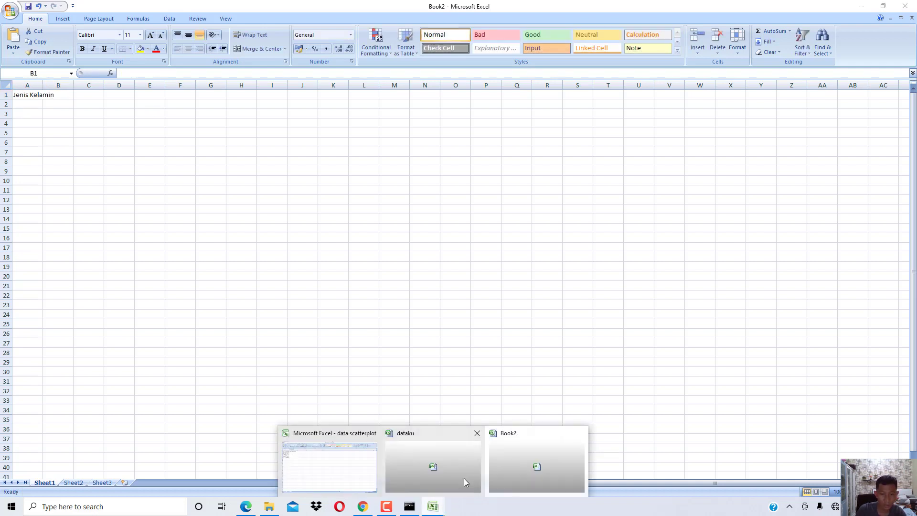
left_click(463, 478)
left_click_drag(23, 94, 57, 94)
key("ctrl+c")
left_click(435, 507)
left_click(506, 472)
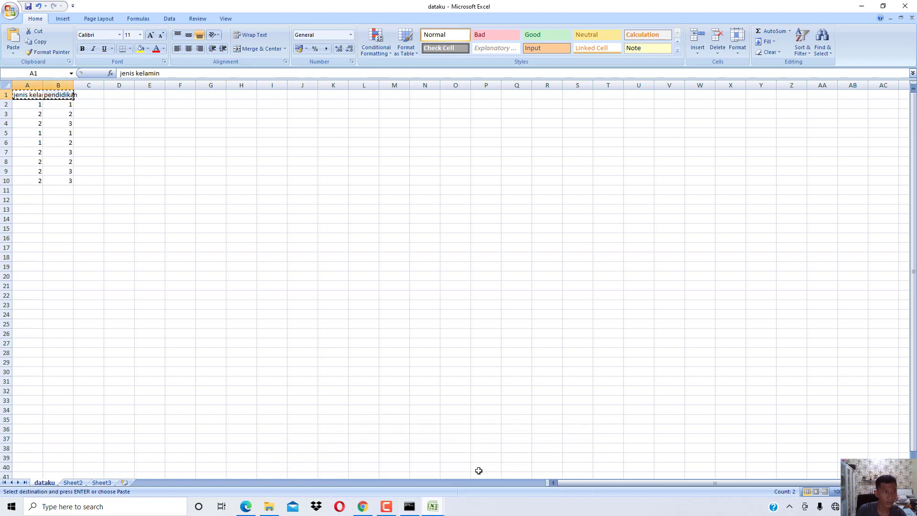
left_click(35, 95)
key("ctrl+v")
Enter the labels Laki-Laki and Perempuan in A2:A3 under jenis kelamin.
left_click(34, 102)
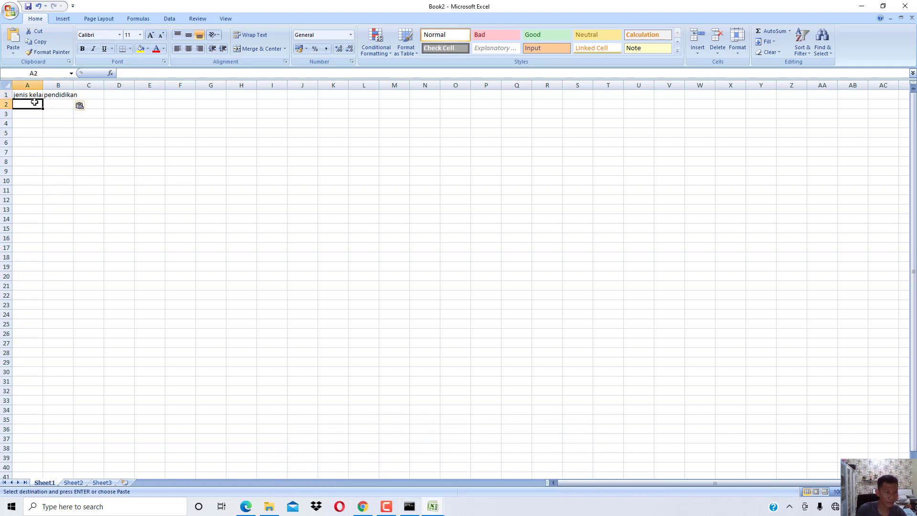
type("Laki-Laki")
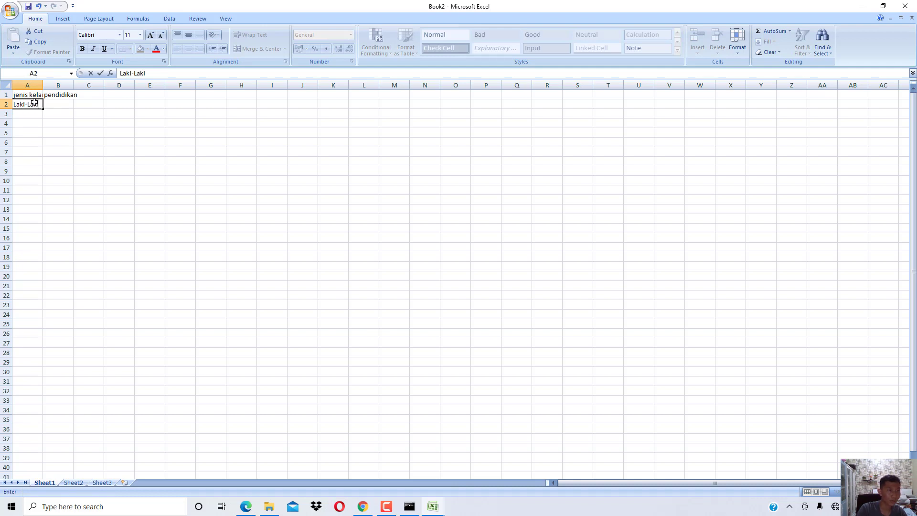
key("Return")
type("Perempuan")
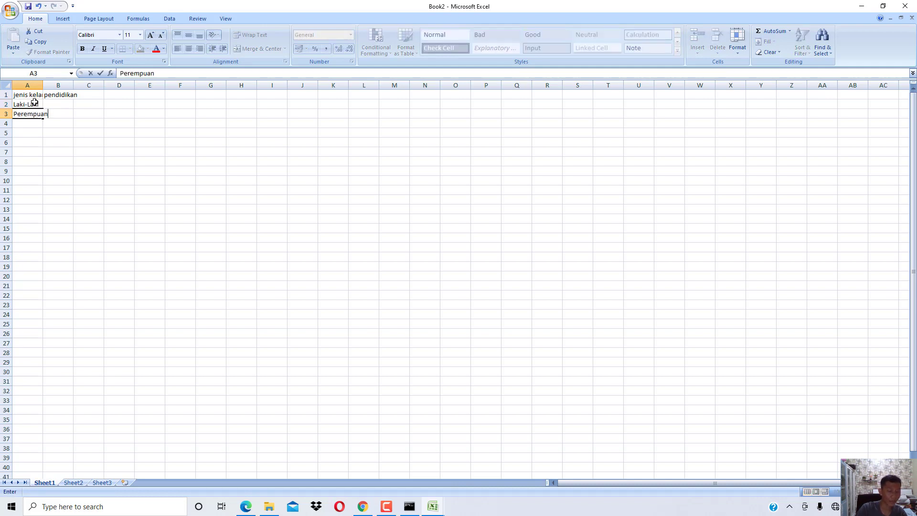
Enter the labels S1, S2 and S3 in B2:B4 under pendidikan.
key("Tab")
key("Up")
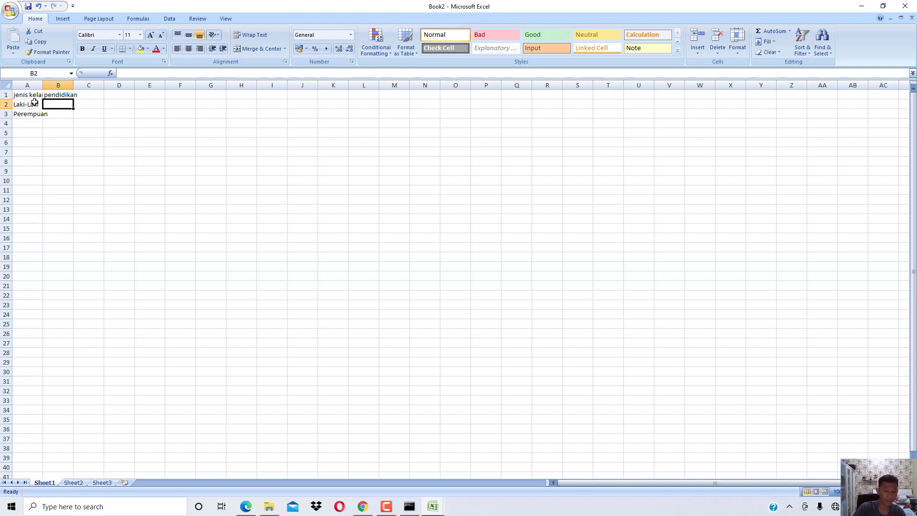
type("S1")
key("Return")
type("S2")
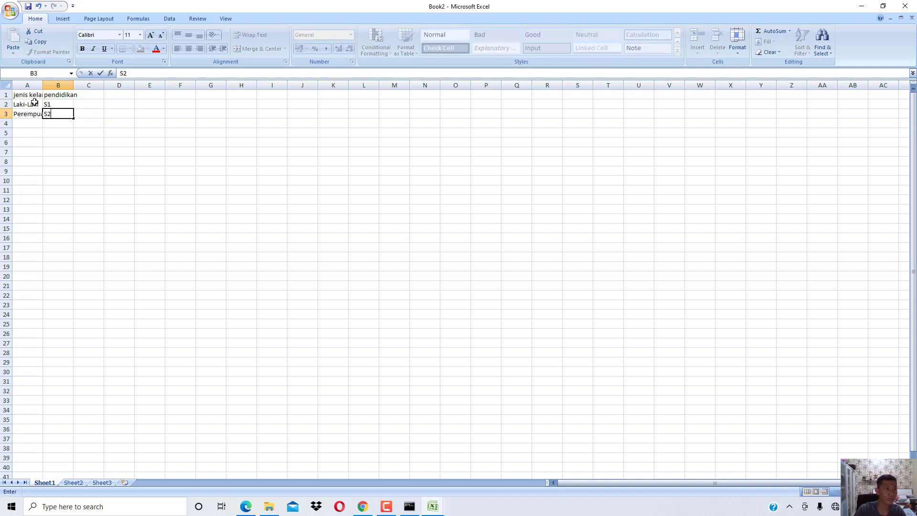
key("Return")
Save the sheet to the Desktop as a CSV (Comma delimited) file named label, keeping that format.
left_click(9, 9)
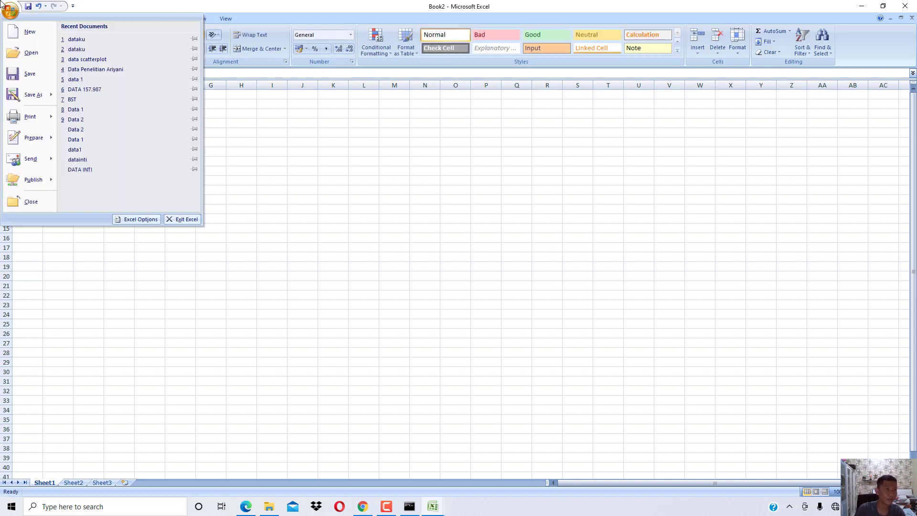
left_click(30, 96)
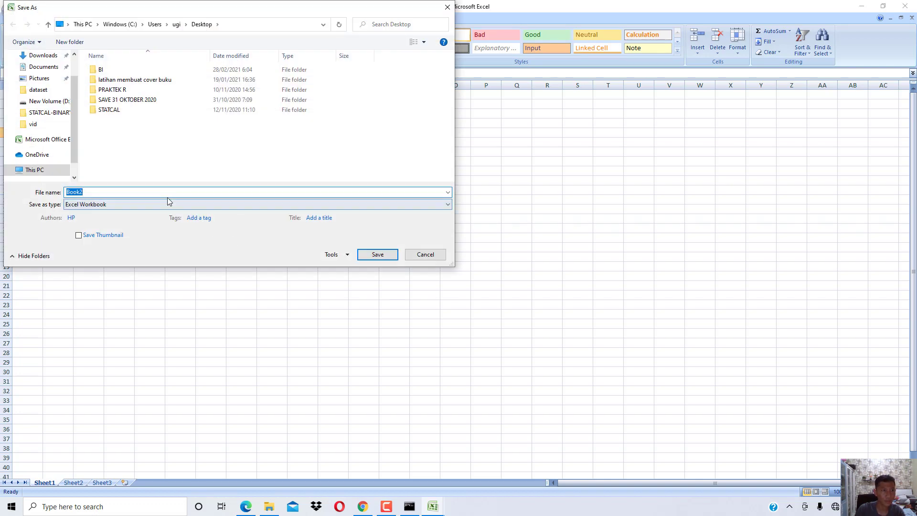
type("label")
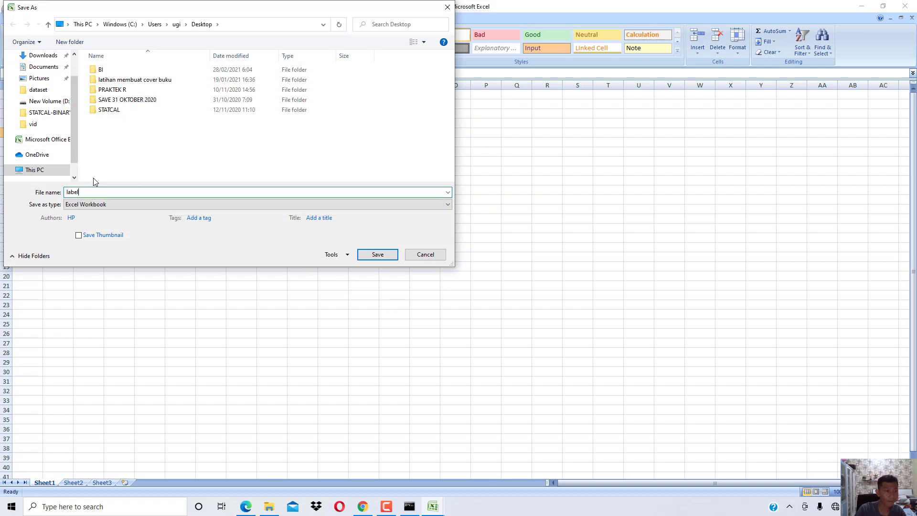
left_click(97, 204)
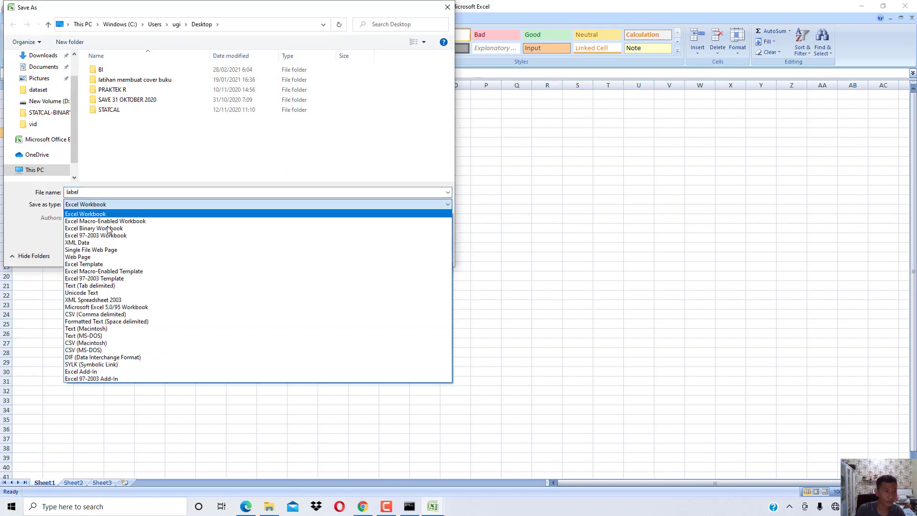
left_click(103, 315)
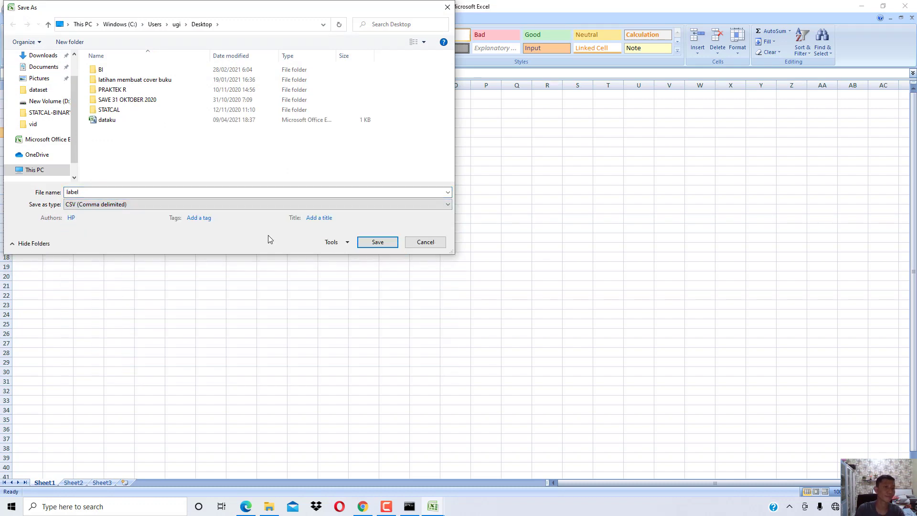
left_click(377, 239)
left_click(437, 286)
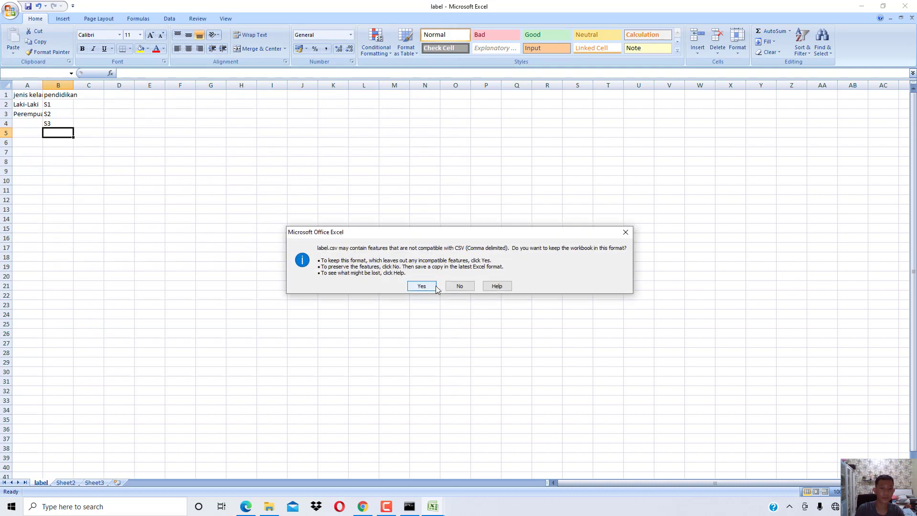
left_click(435, 286)
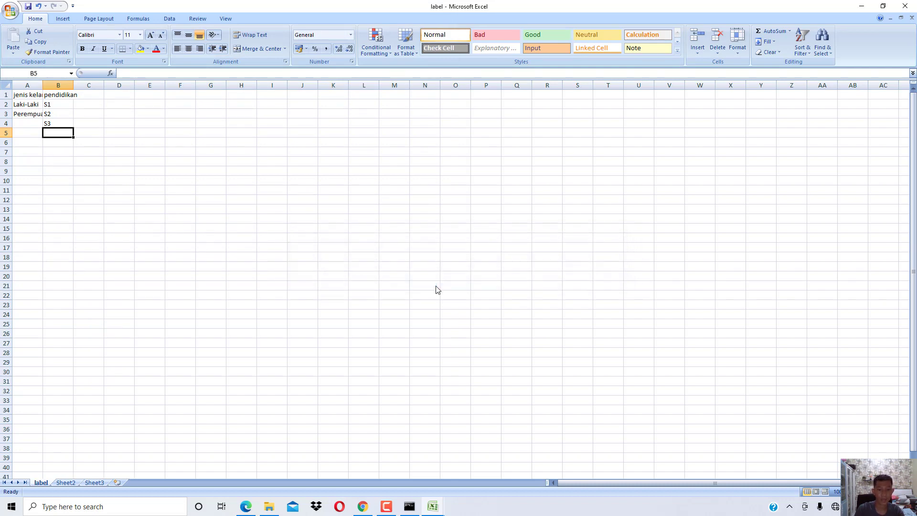
Switch back to EAVIS in Edge and upload label.csv from the Desktop as the value-label file with the Semicolon separator.
left_click(363, 506)
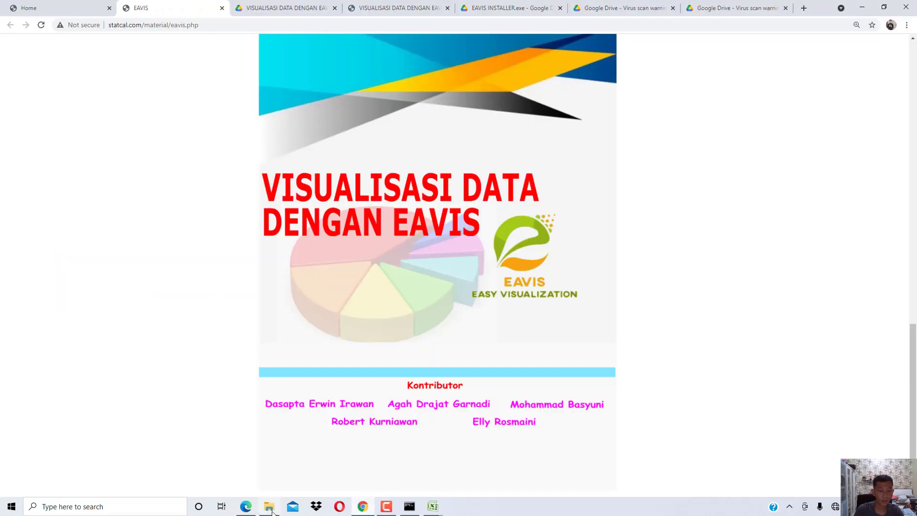
left_click(245, 506)
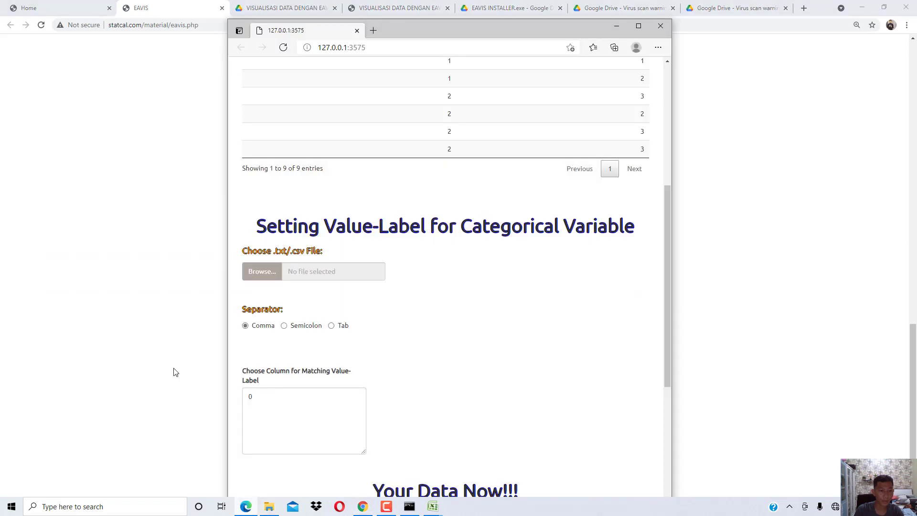
left_click(268, 276)
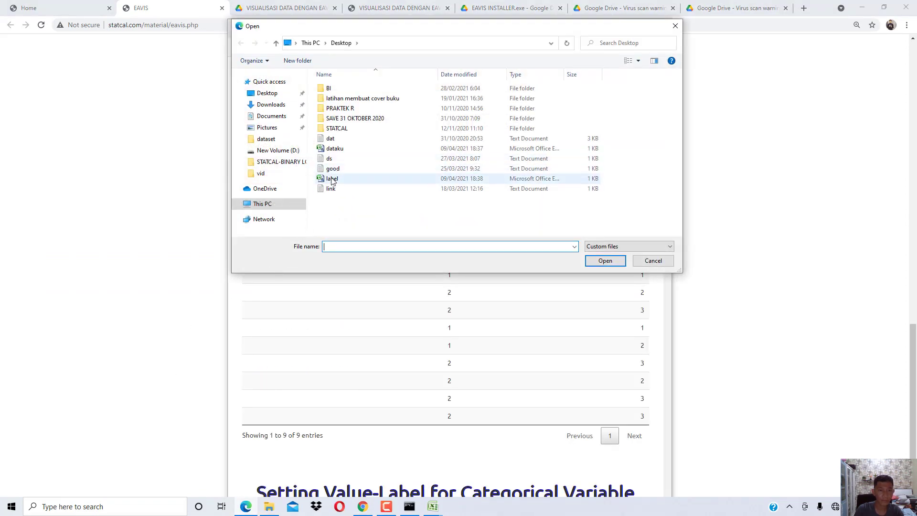
key("Escape")
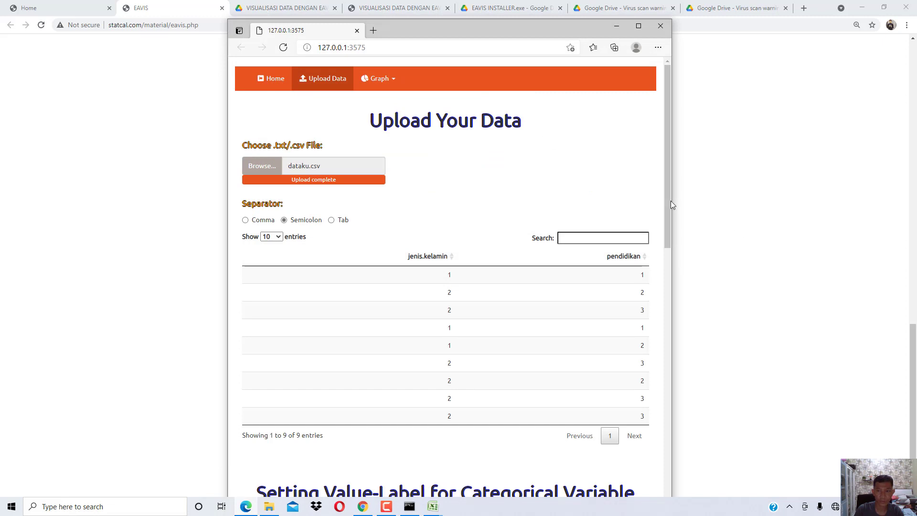
left_click_drag(667, 200, 662, 357)
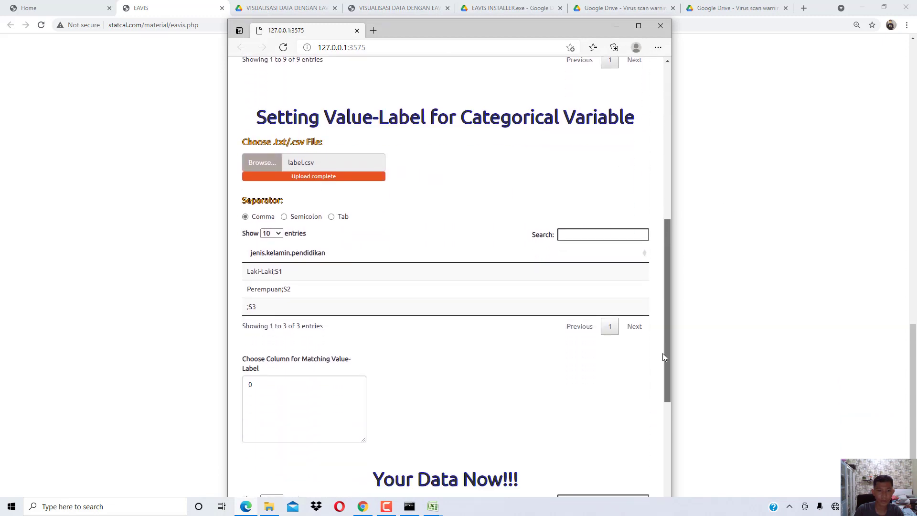
left_click(318, 219)
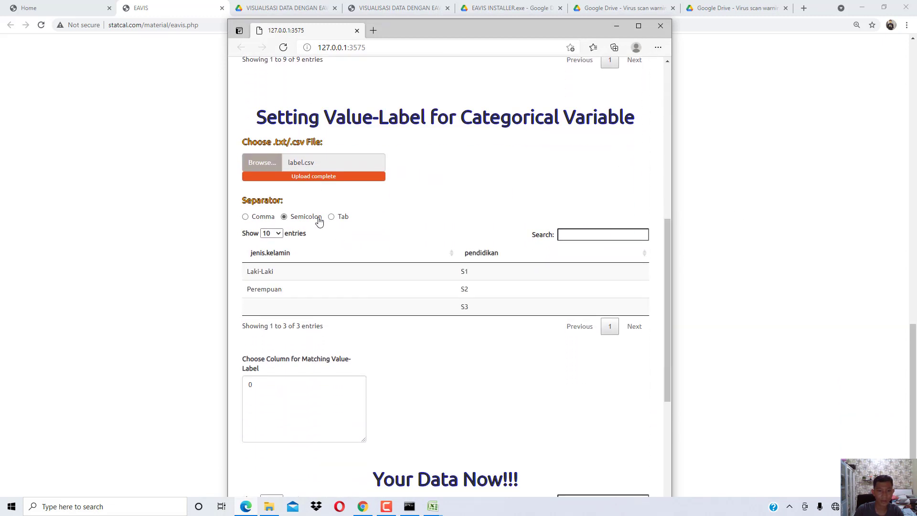
Maximize the EAVIS browser window and set the column for matching value labels to 1.
left_click(639, 26)
left_click_drag(914, 248, 914, 337)
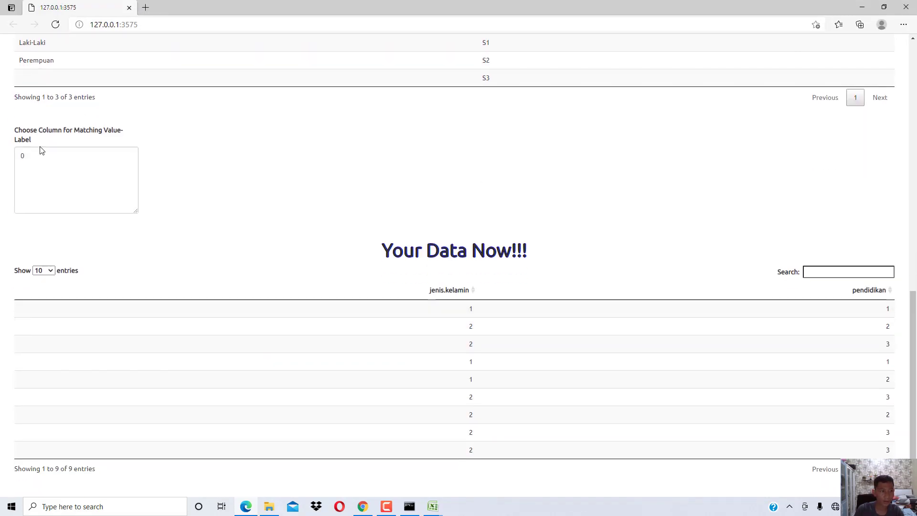
left_click_drag(41, 151, 2, 157)
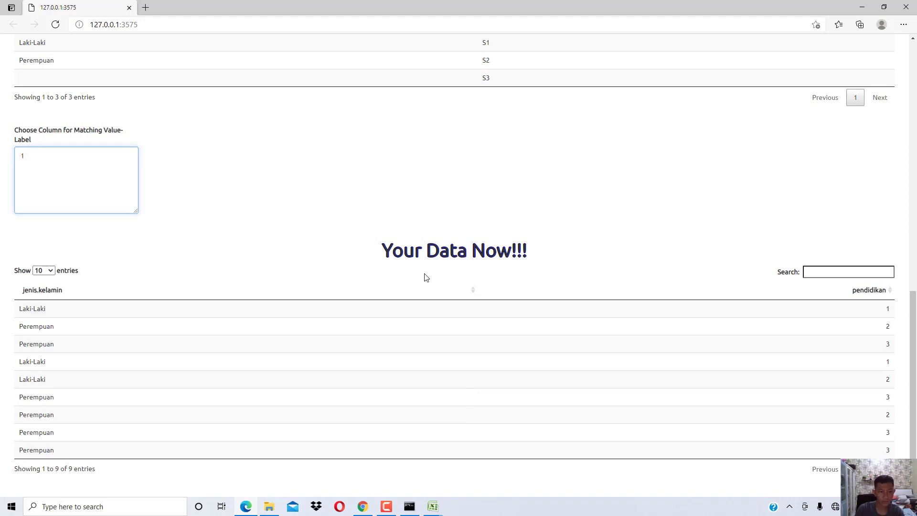
Add column 2 on a new line of the column list for matching value labels.
scroll(12, 165, "up", 4)
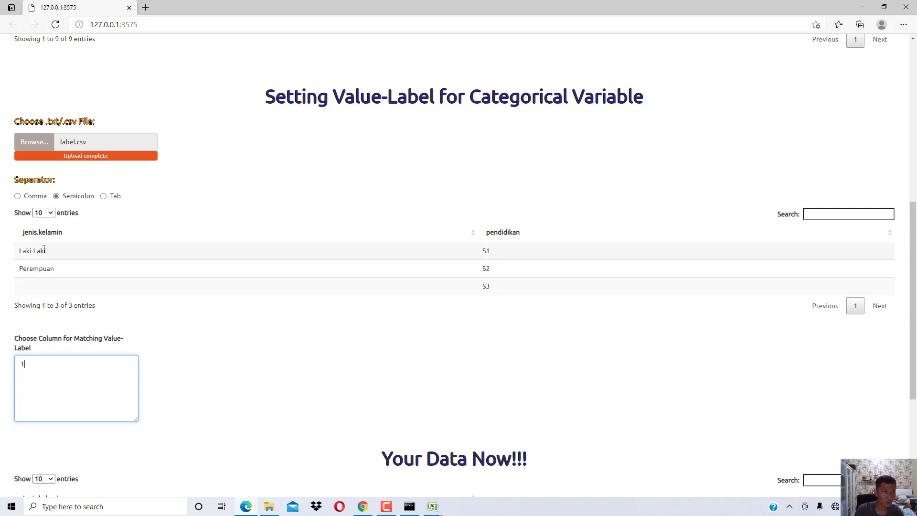
scroll(44, 251, "up", 4)
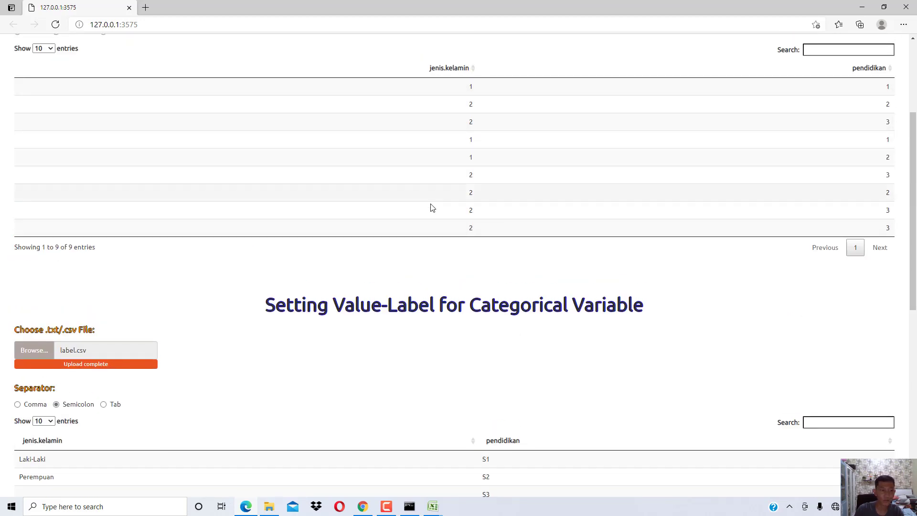
scroll(239, 311, "down", 7)
left_click(54, 224)
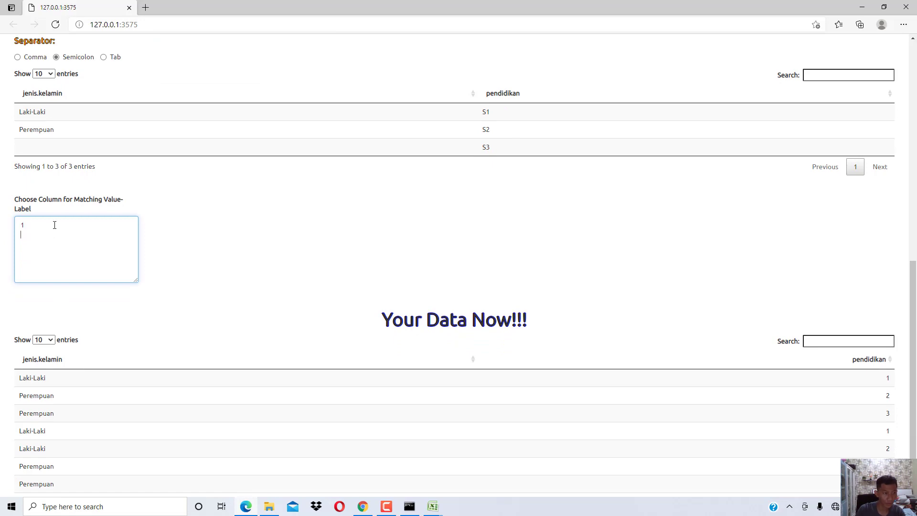
type("2")
scroll(420, 308, "down", 1)
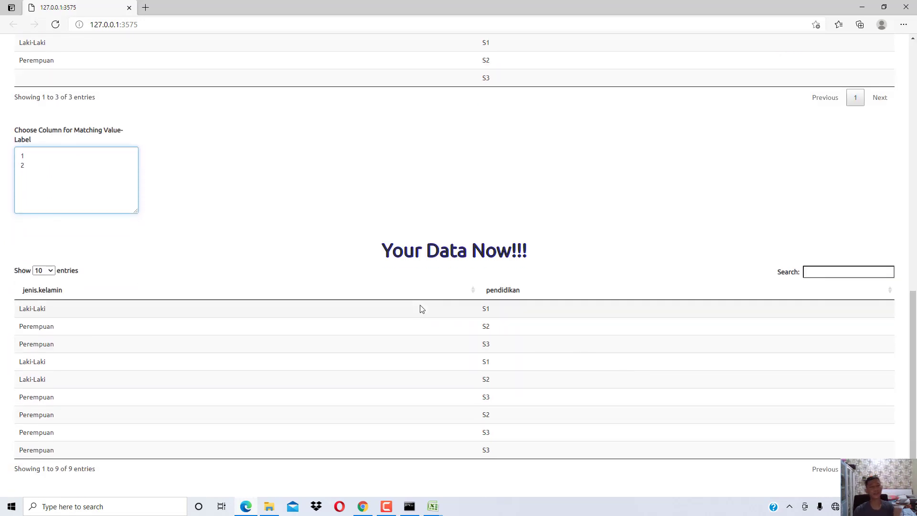
Open the Pie graph page for frequencies.
scroll(78, 334, "up", 6)
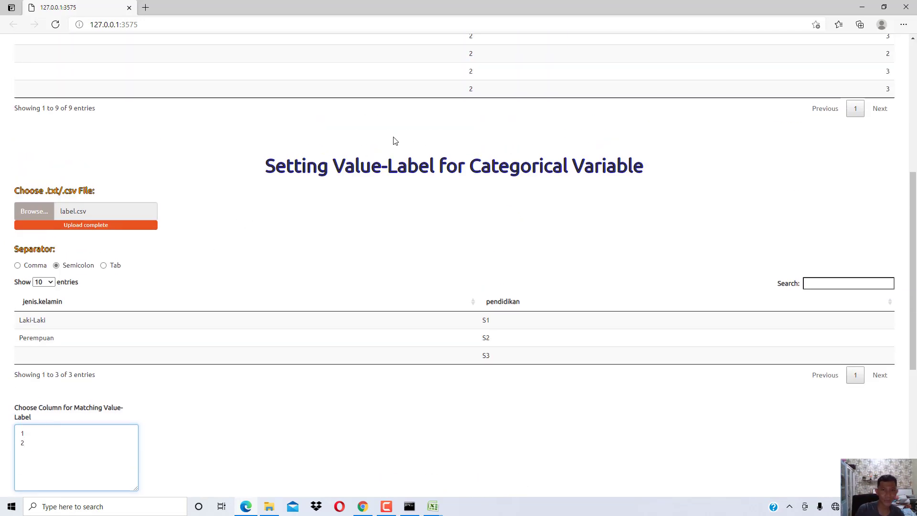
scroll(463, 98, "up", 6)
scroll(410, 289, "down", 11)
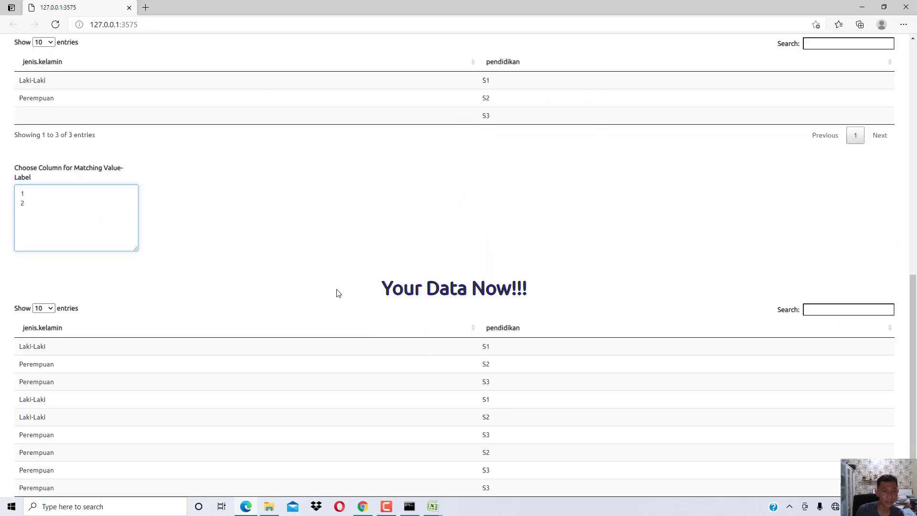
scroll(335, 297, "down", 1)
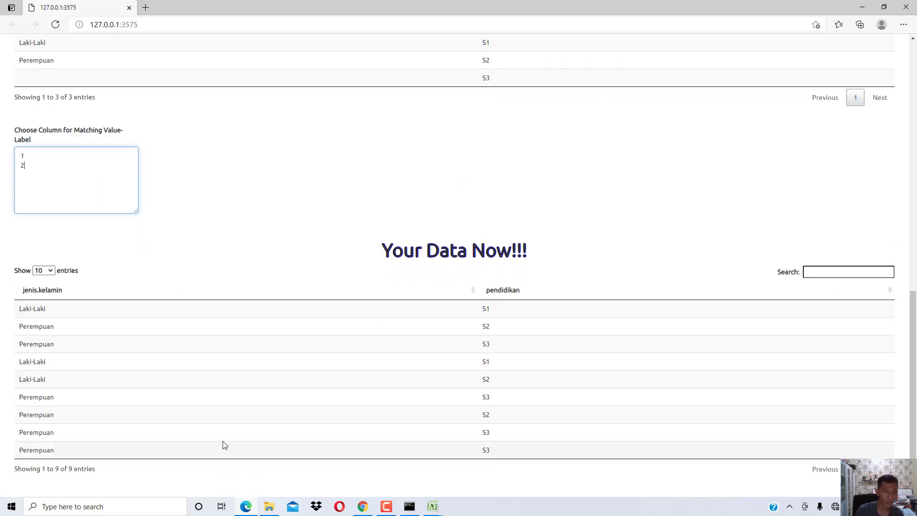
scroll(1, 367, "up", 4)
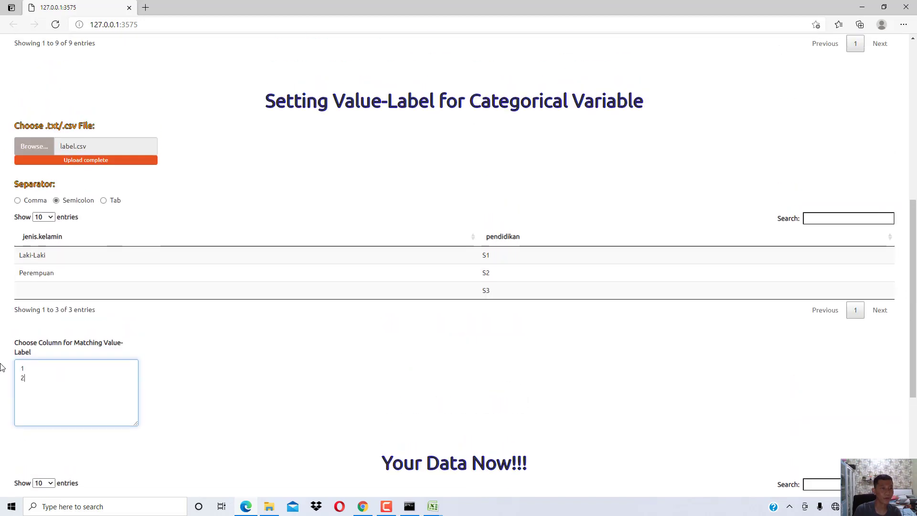
scroll(1, 366, "up", 7)
left_click(152, 57)
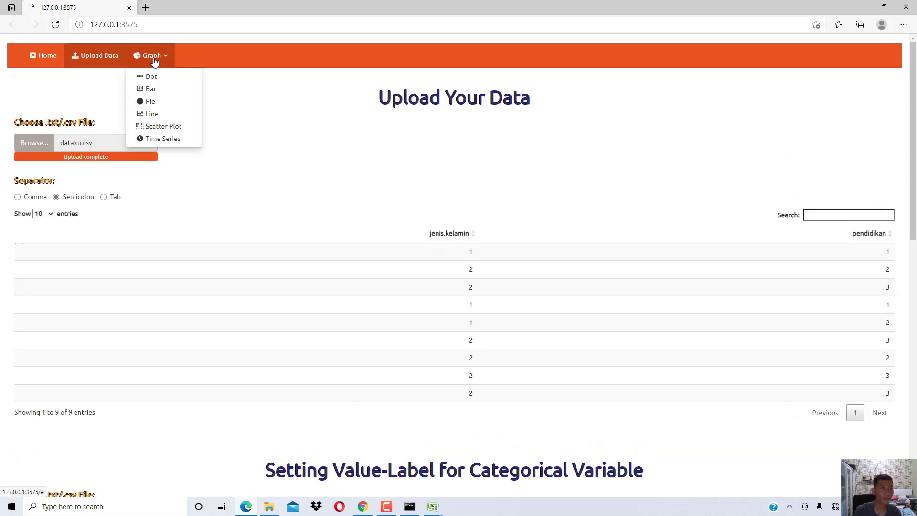
left_click(158, 102)
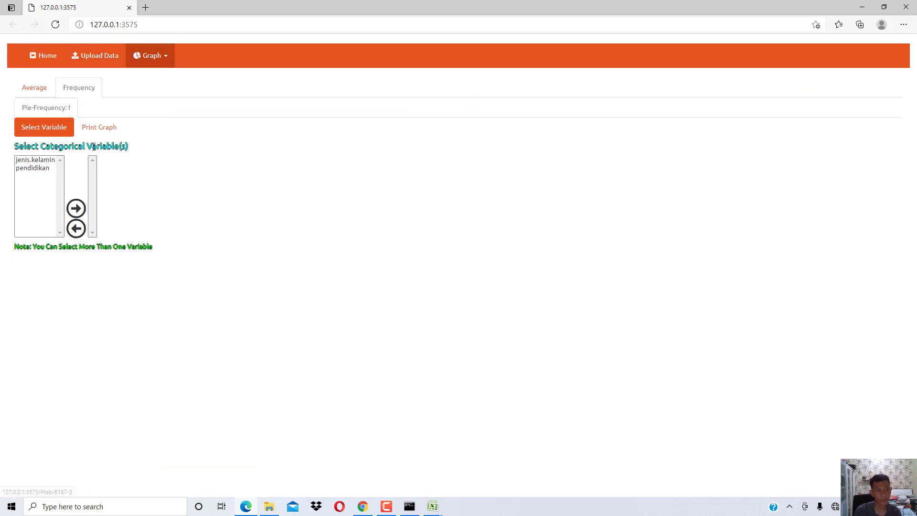
Choose jenis.kelamin and pendidikan as the categorical variables and display their frequency pie graph.
left_click(52, 159)
left_click(50, 168, "shift")
left_click(76, 209)
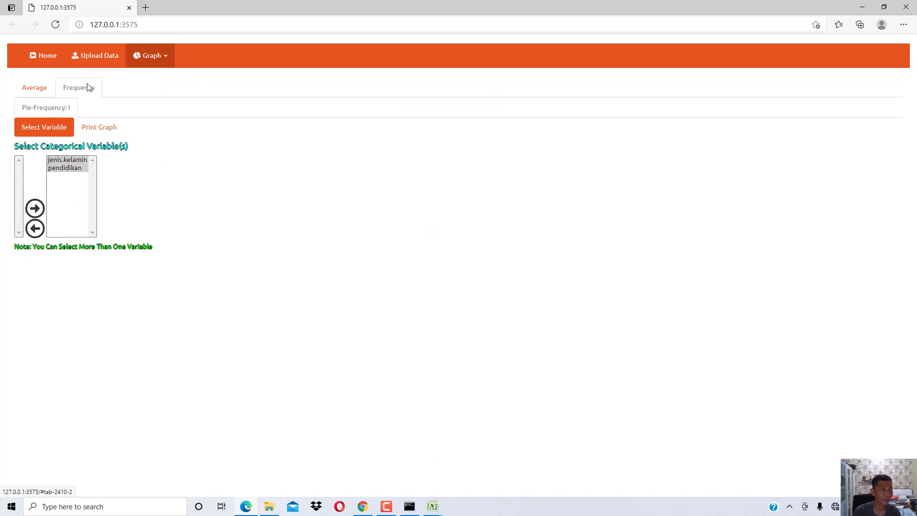
left_click(99, 128)
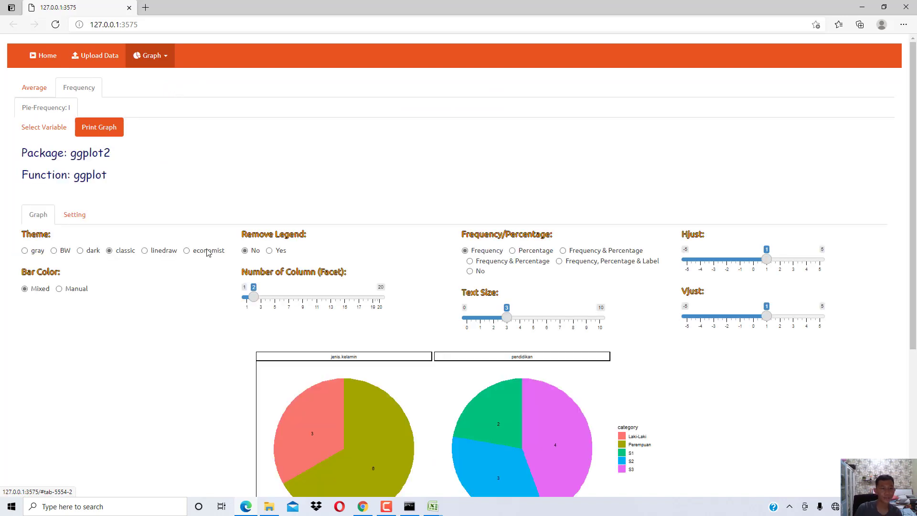
Set the pie graph's text size to 6.5 and its slice labels to Frequency & Percentage on two lines.
scroll(370, 297, "down", 5)
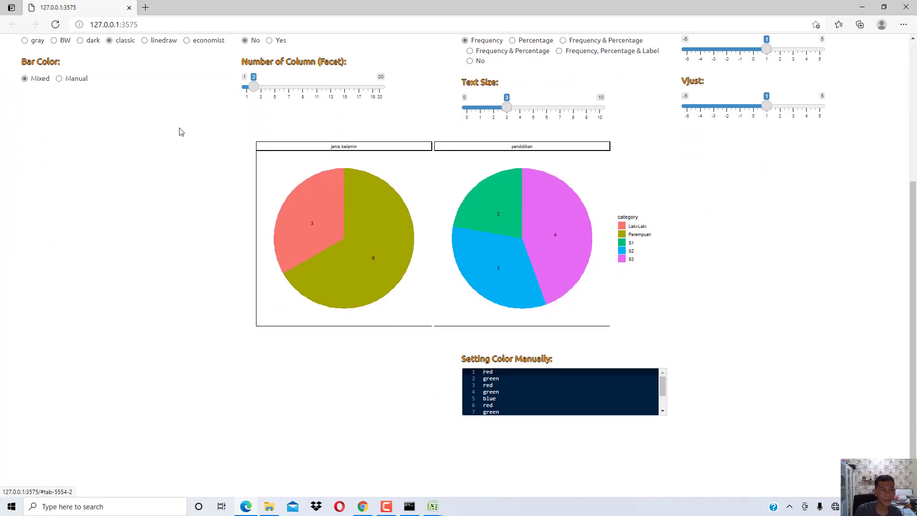
scroll(180, 133, "up", 5)
scroll(180, 144, "down", 5)
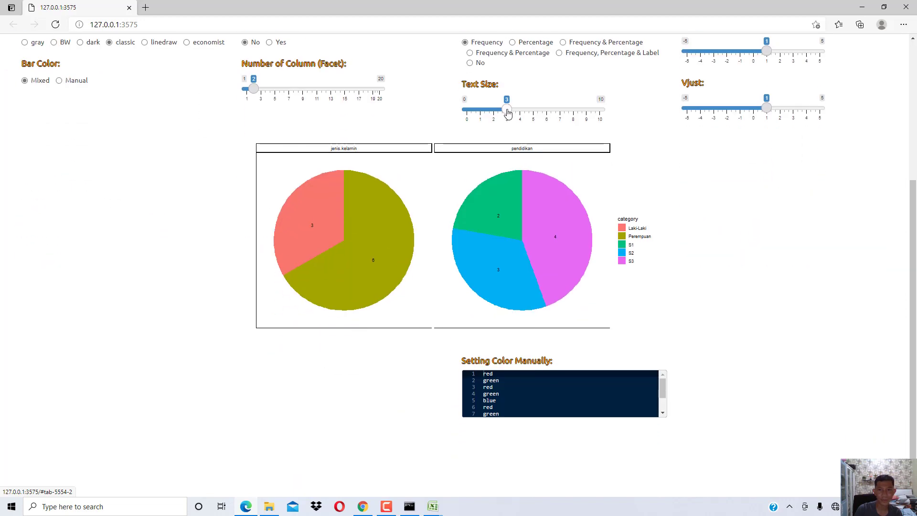
left_click_drag(508, 113, 553, 115)
scroll(546, 114, "up", 2)
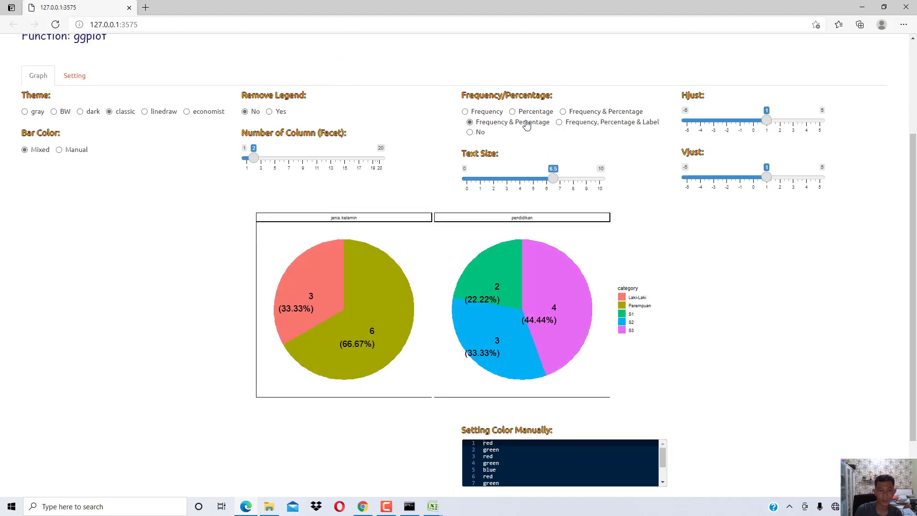
scroll(107, 348, "down", 1)
Replace the manual color list with red, green, red, green, orange on separate lines and set Bar Color to Manual.
left_click(493, 405)
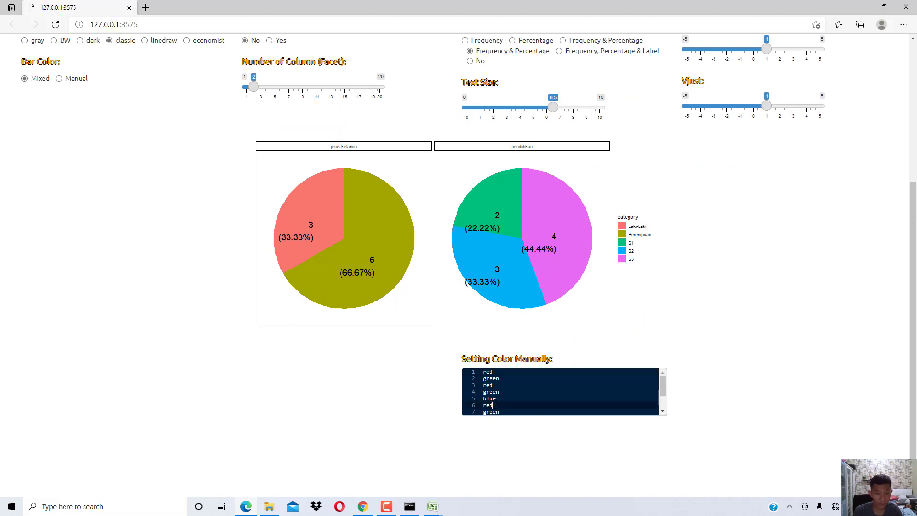
key("ctrl+a")
key("BackSpace")
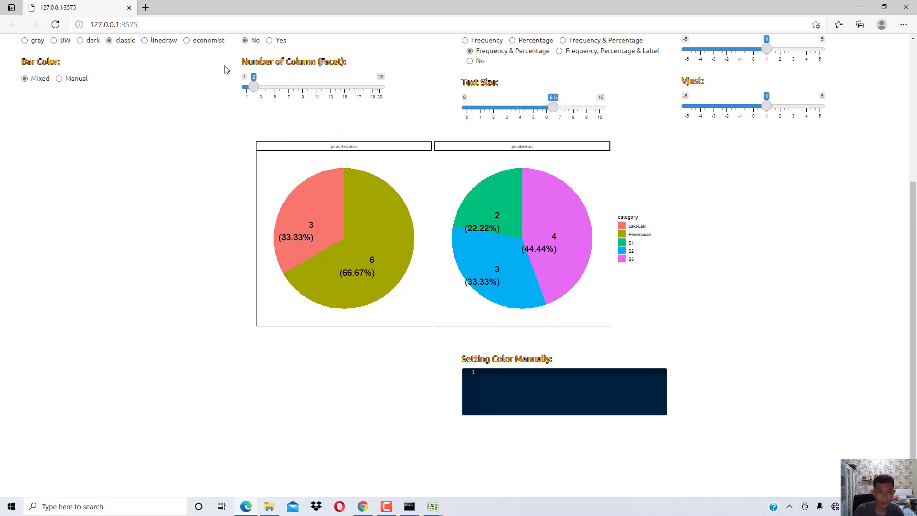
scroll(227, 255, "up", 1)
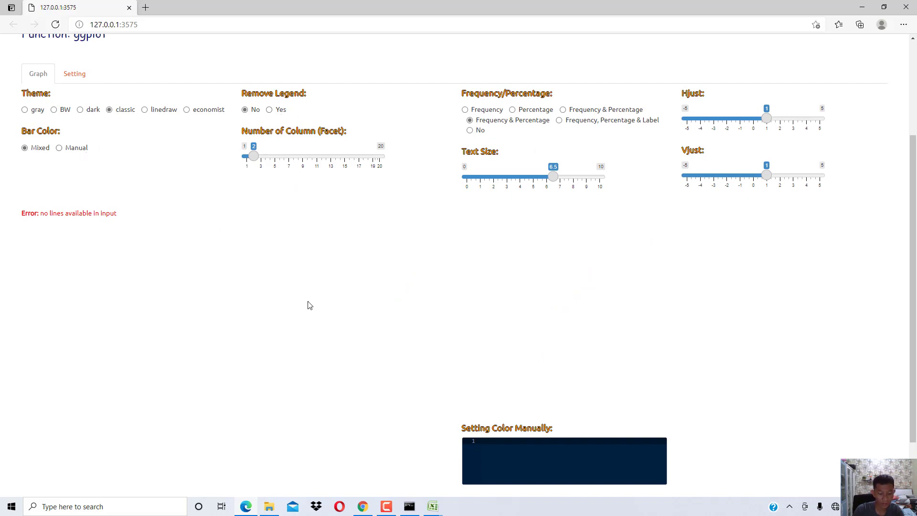
key("Return")
type("g")
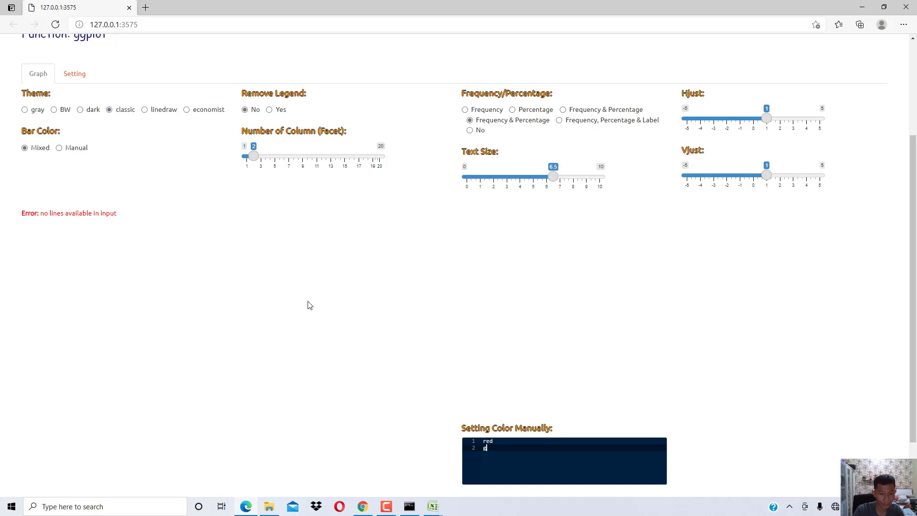
type("reen")
key("Return")
type("red")
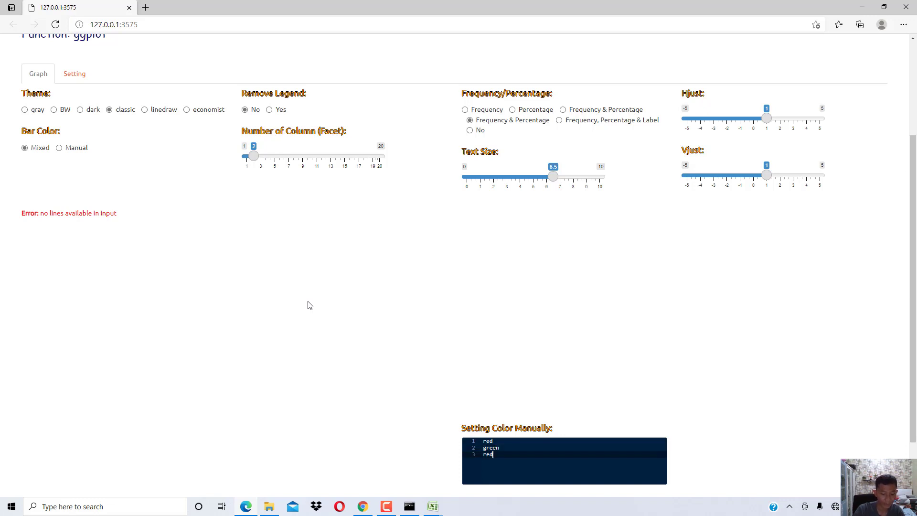
key("Return")
type("green")
key("Return")
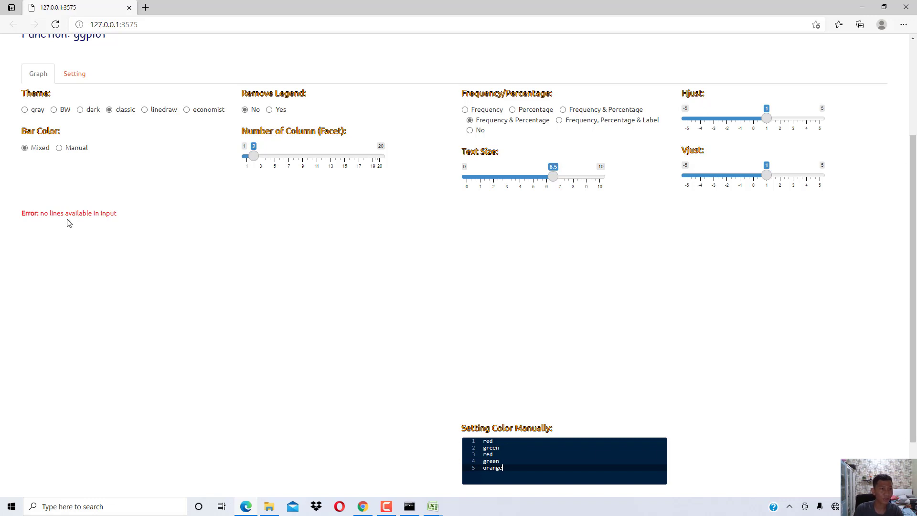
scroll(109, 248, "down", 1)
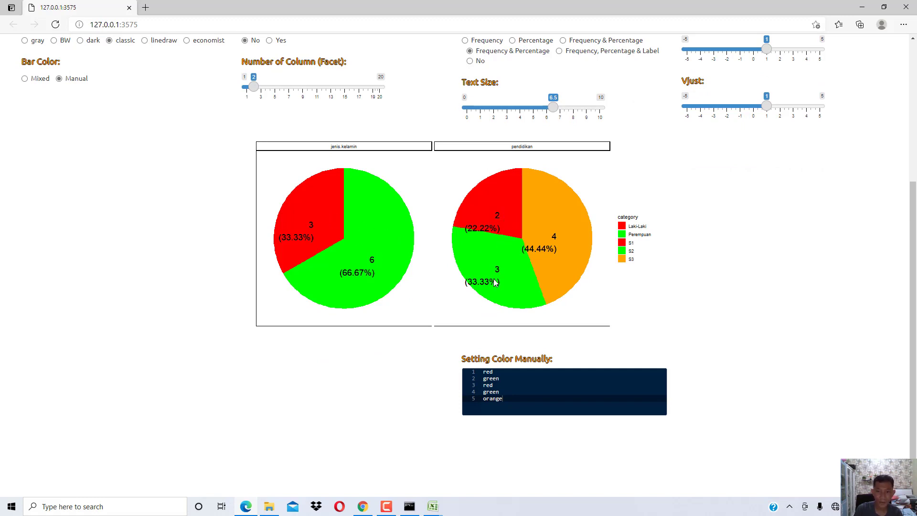
Go through the lines of the manual color list and match each color to its pie slice.
key("Up")
key("Up")
key("Up")
key("Up")
key("Down")
key("Down")
key("Down")
key("Down")
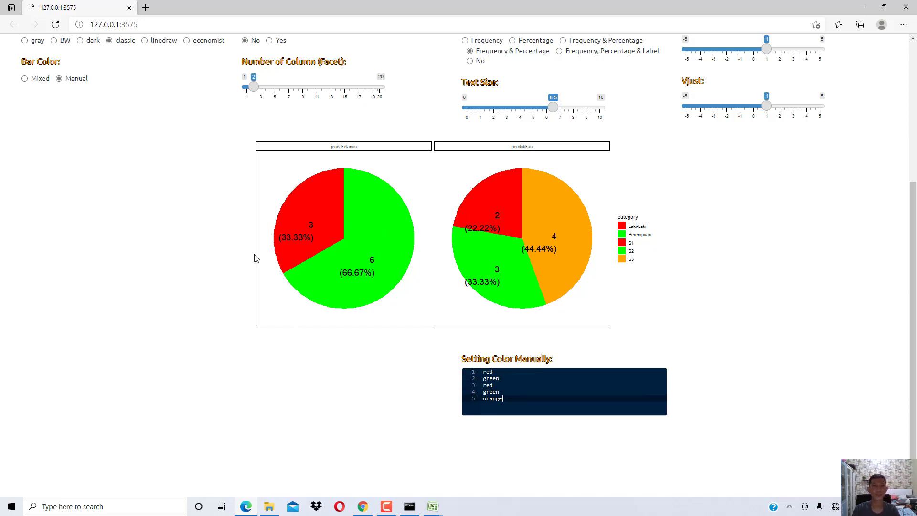
Remove the legend from the pie graph.
scroll(227, 194, "up", 2)
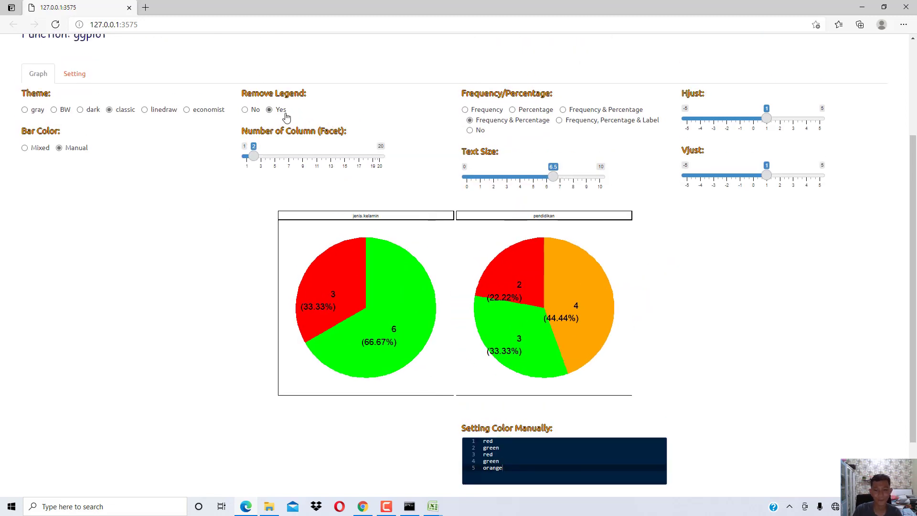